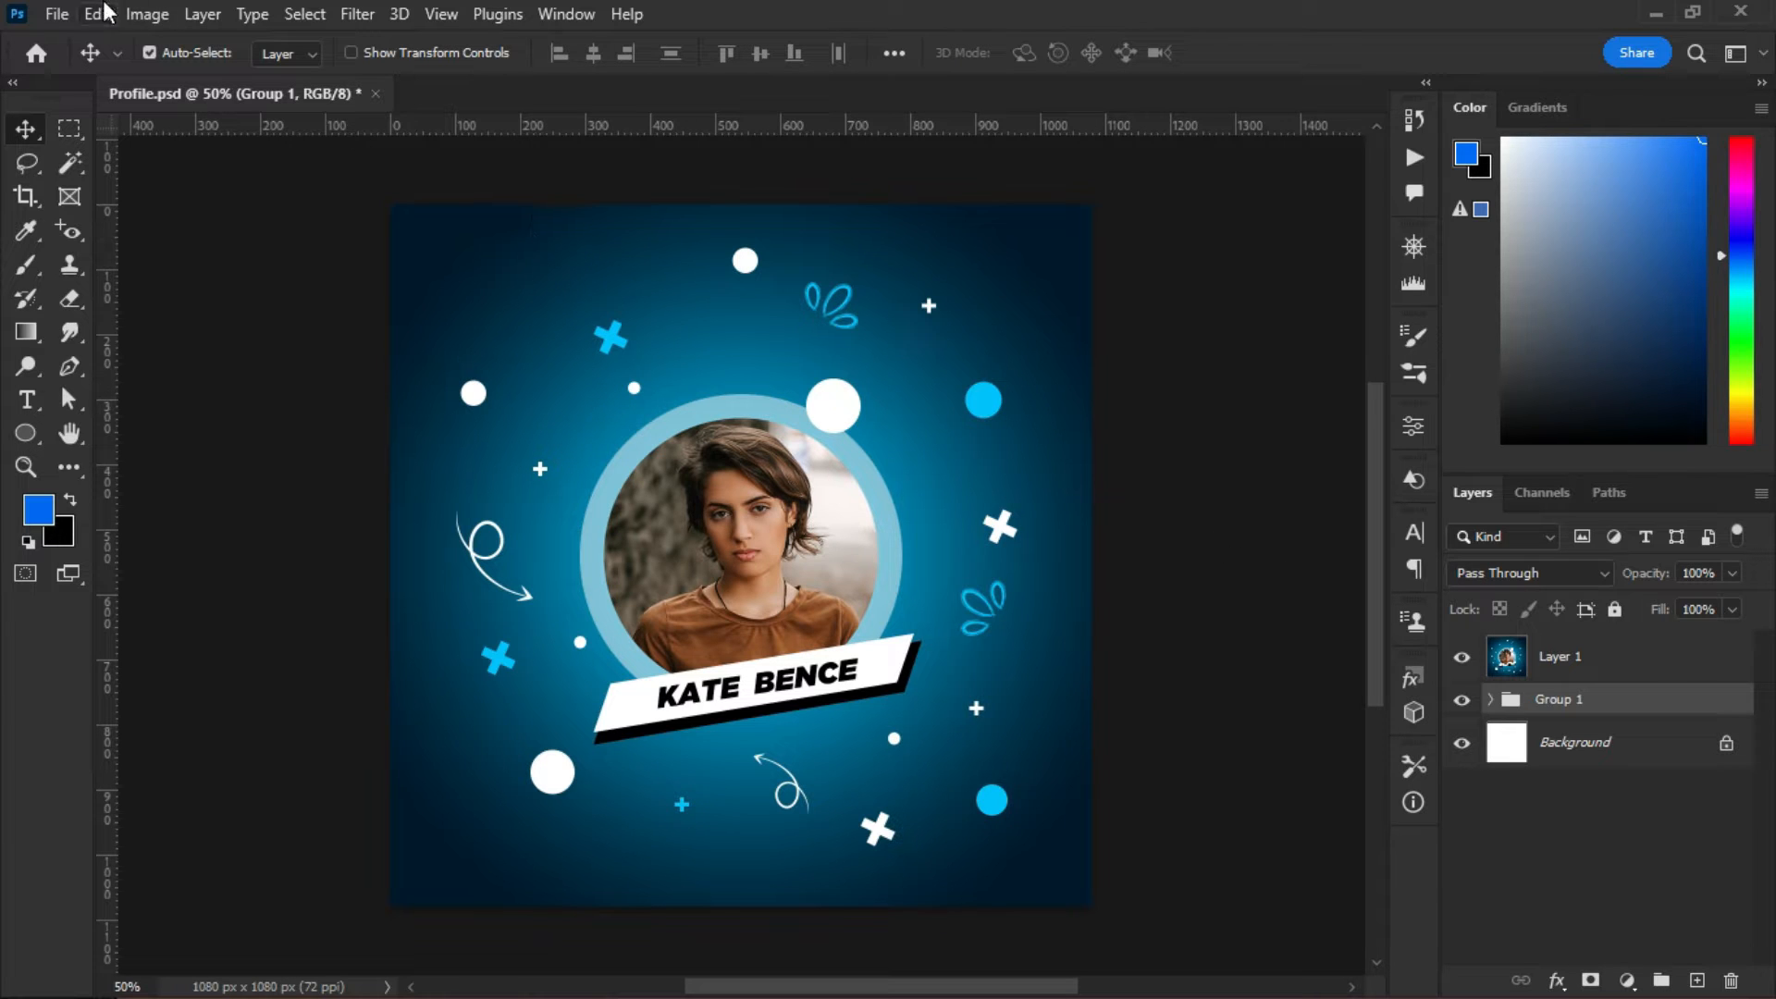
- Create a new 1080×1080 document, then close the untitled document
left_click(54, 15)
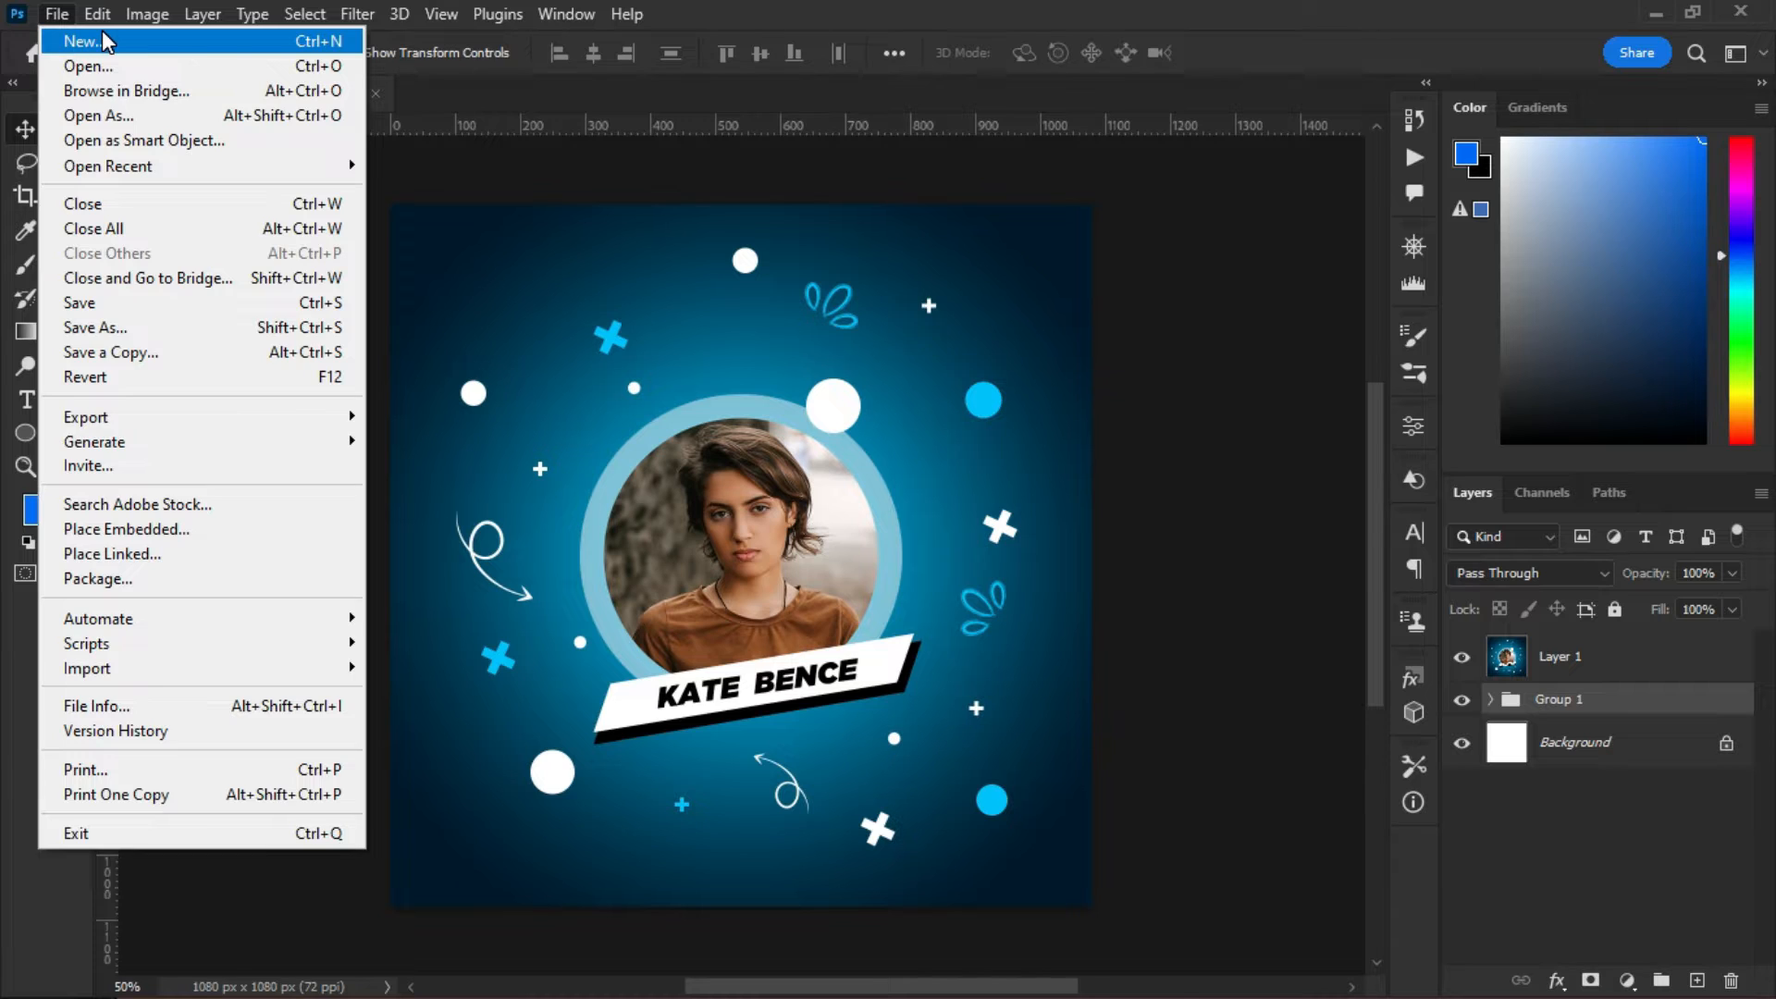
left_click(74, 43)
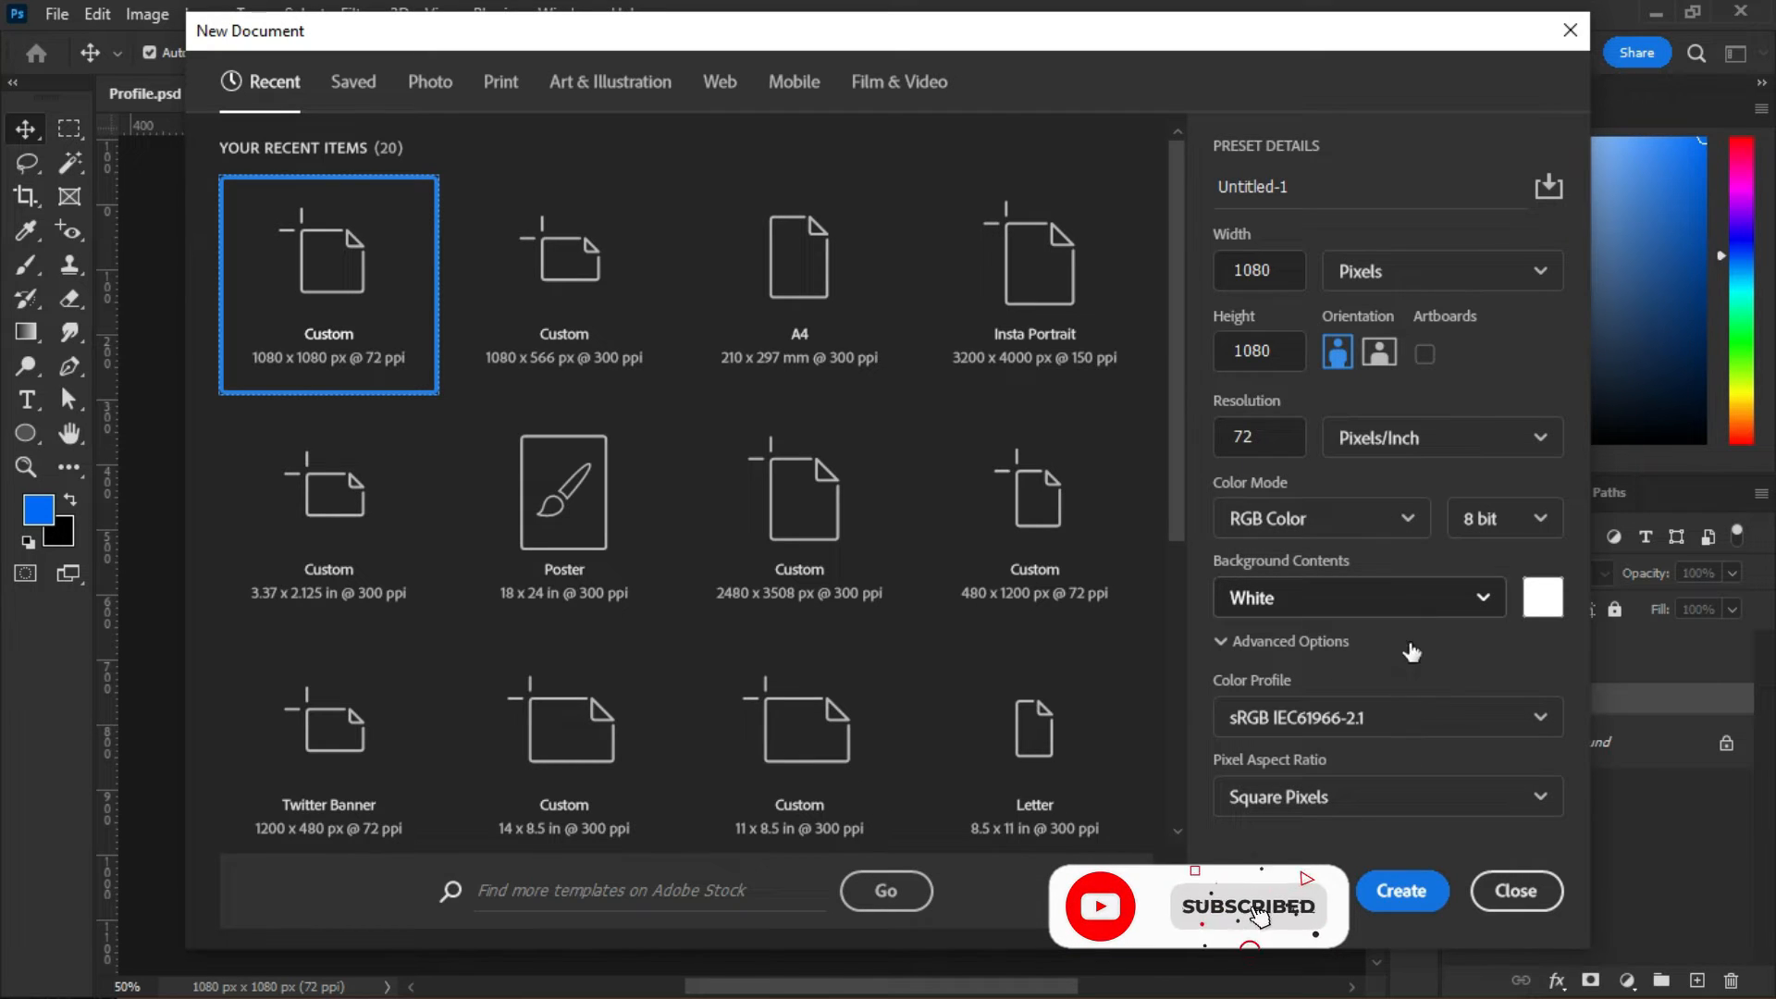
left_click(1429, 902)
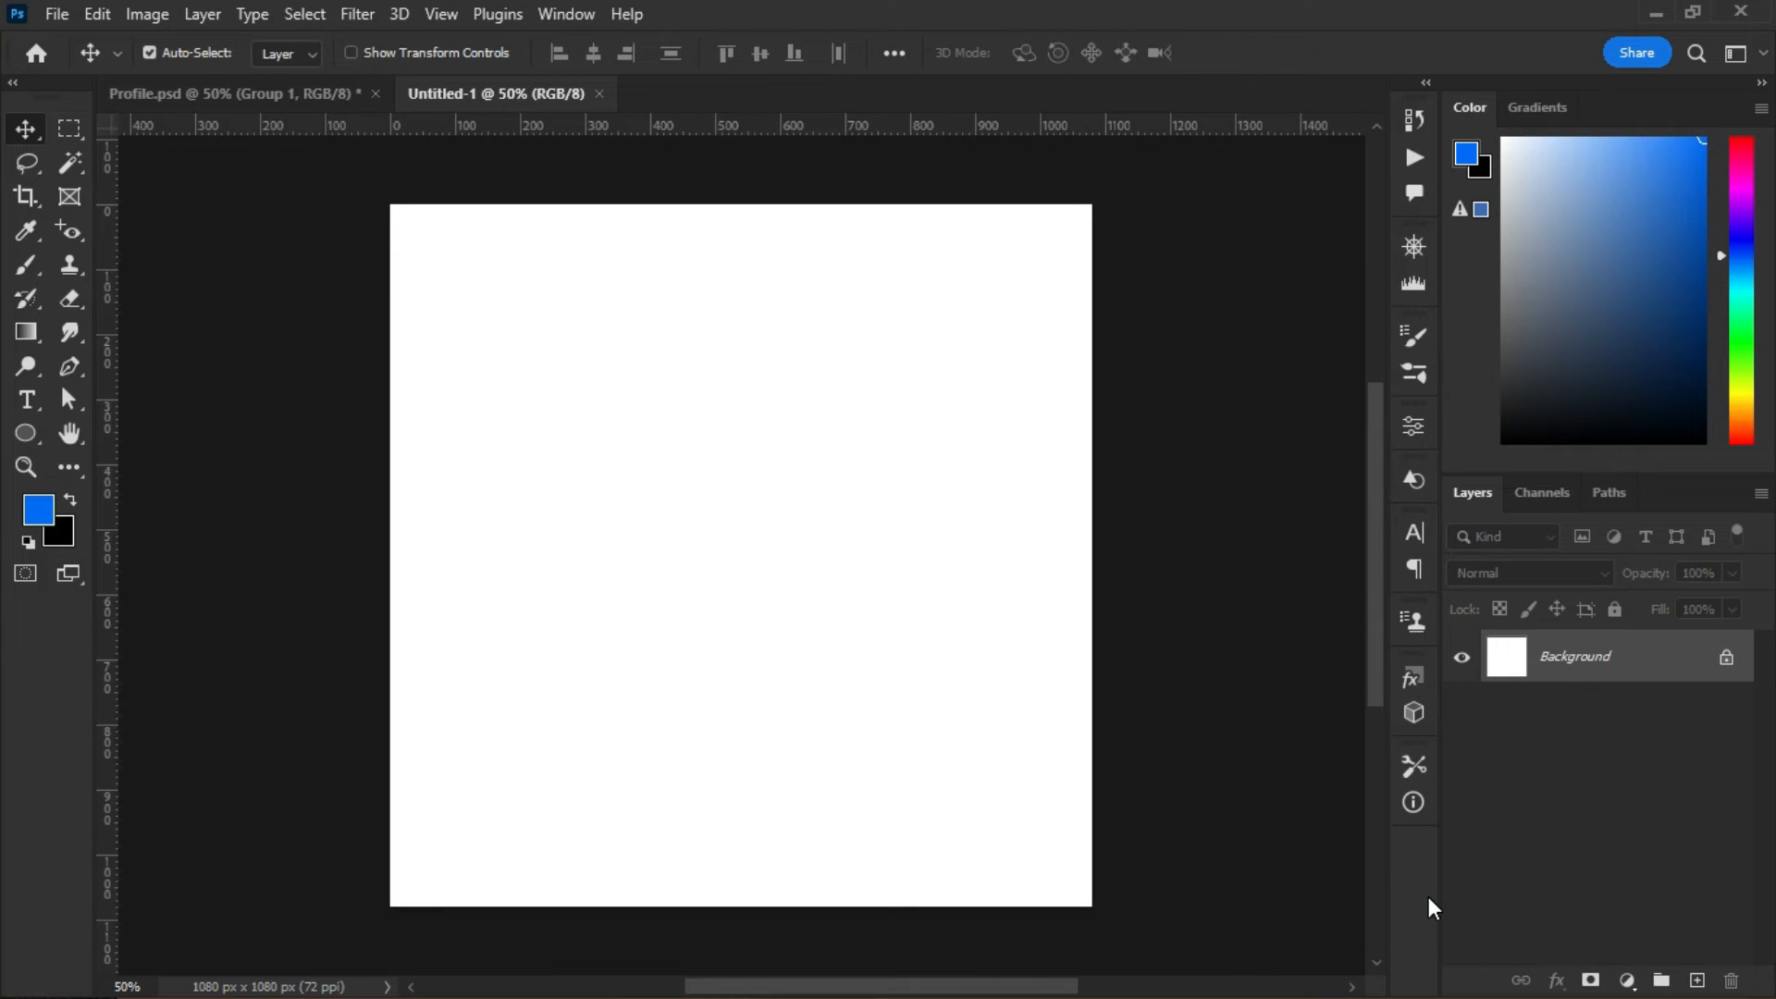
left_click(602, 93)
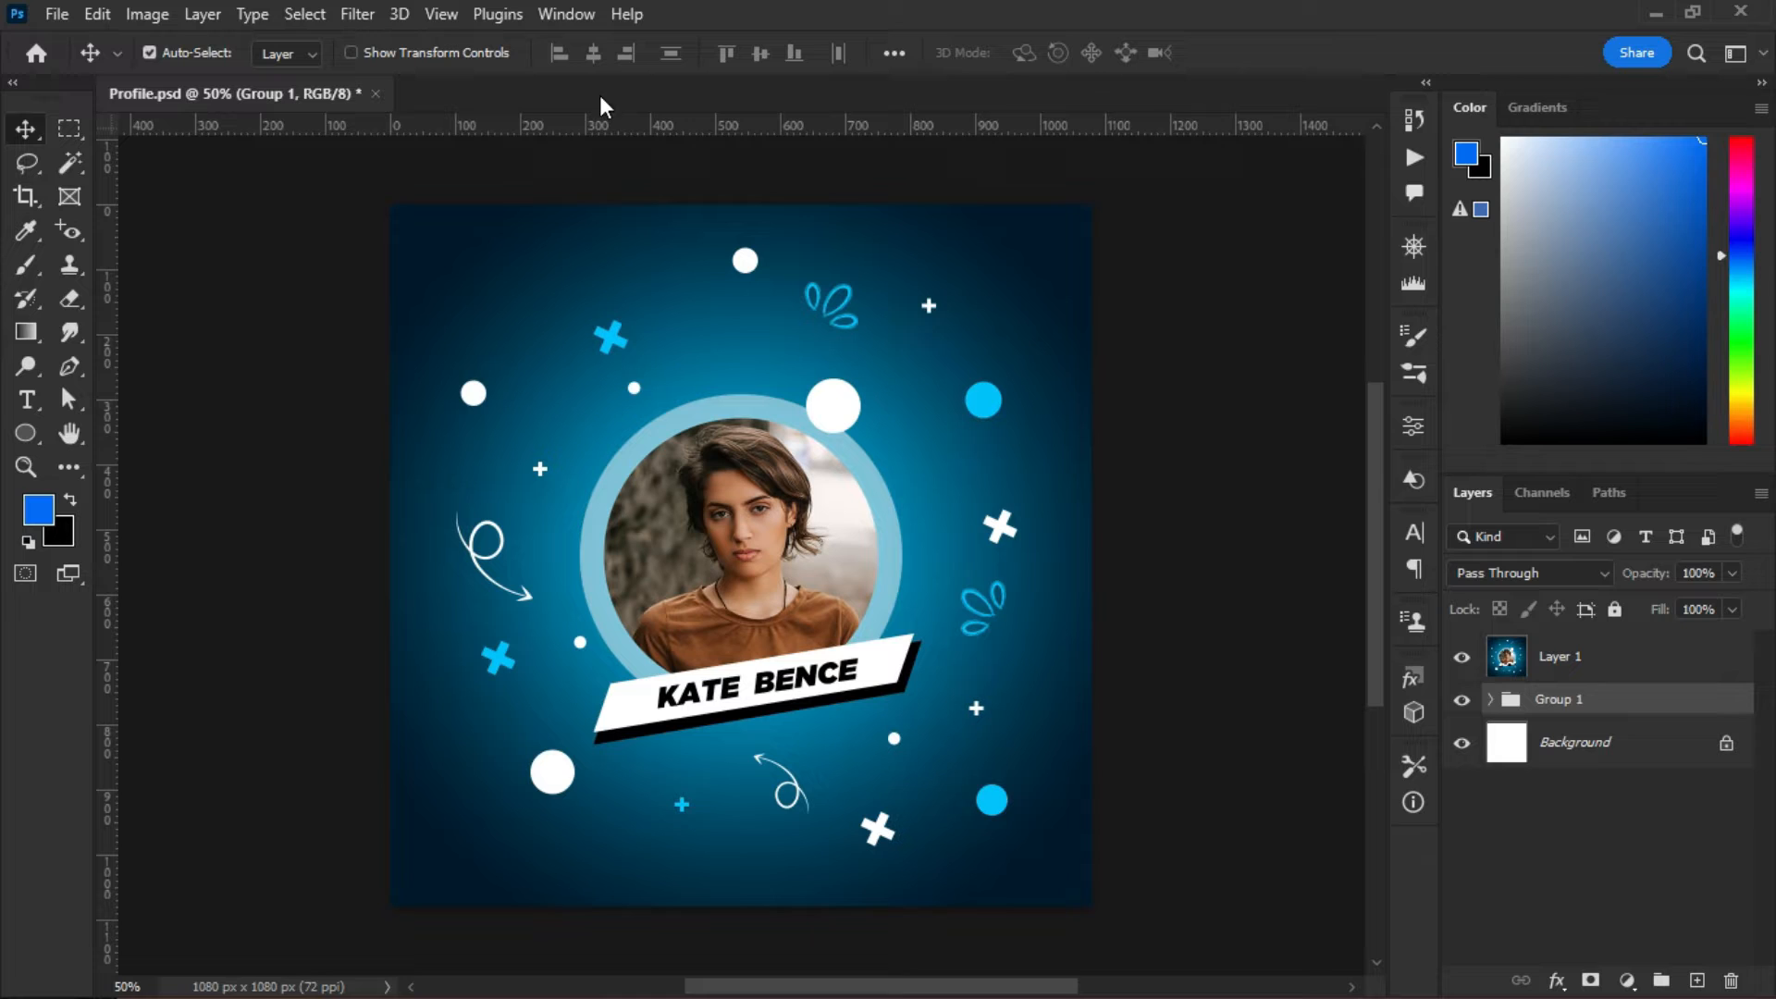
- Hide Layer 1 and show and select only the Gradient Fill 1 background inside Group 1
left_click(1461, 656)
left_click(1490, 700)
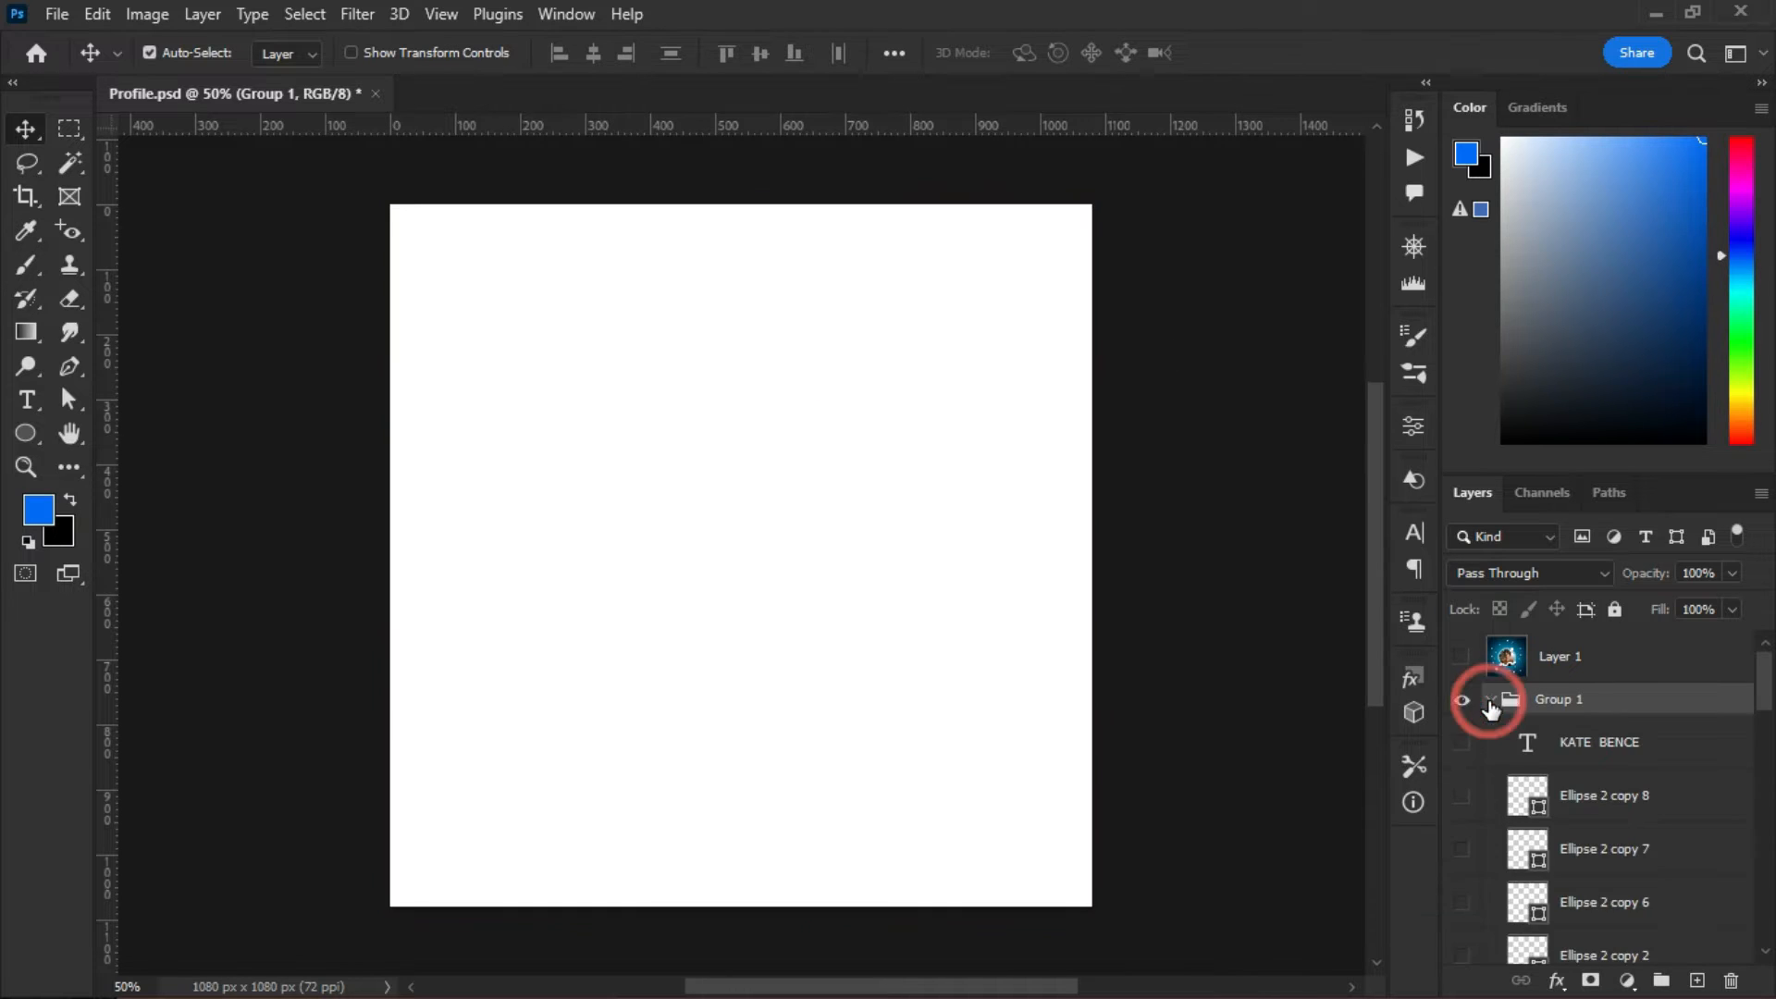
scroll(1742, 722, "down", 5)
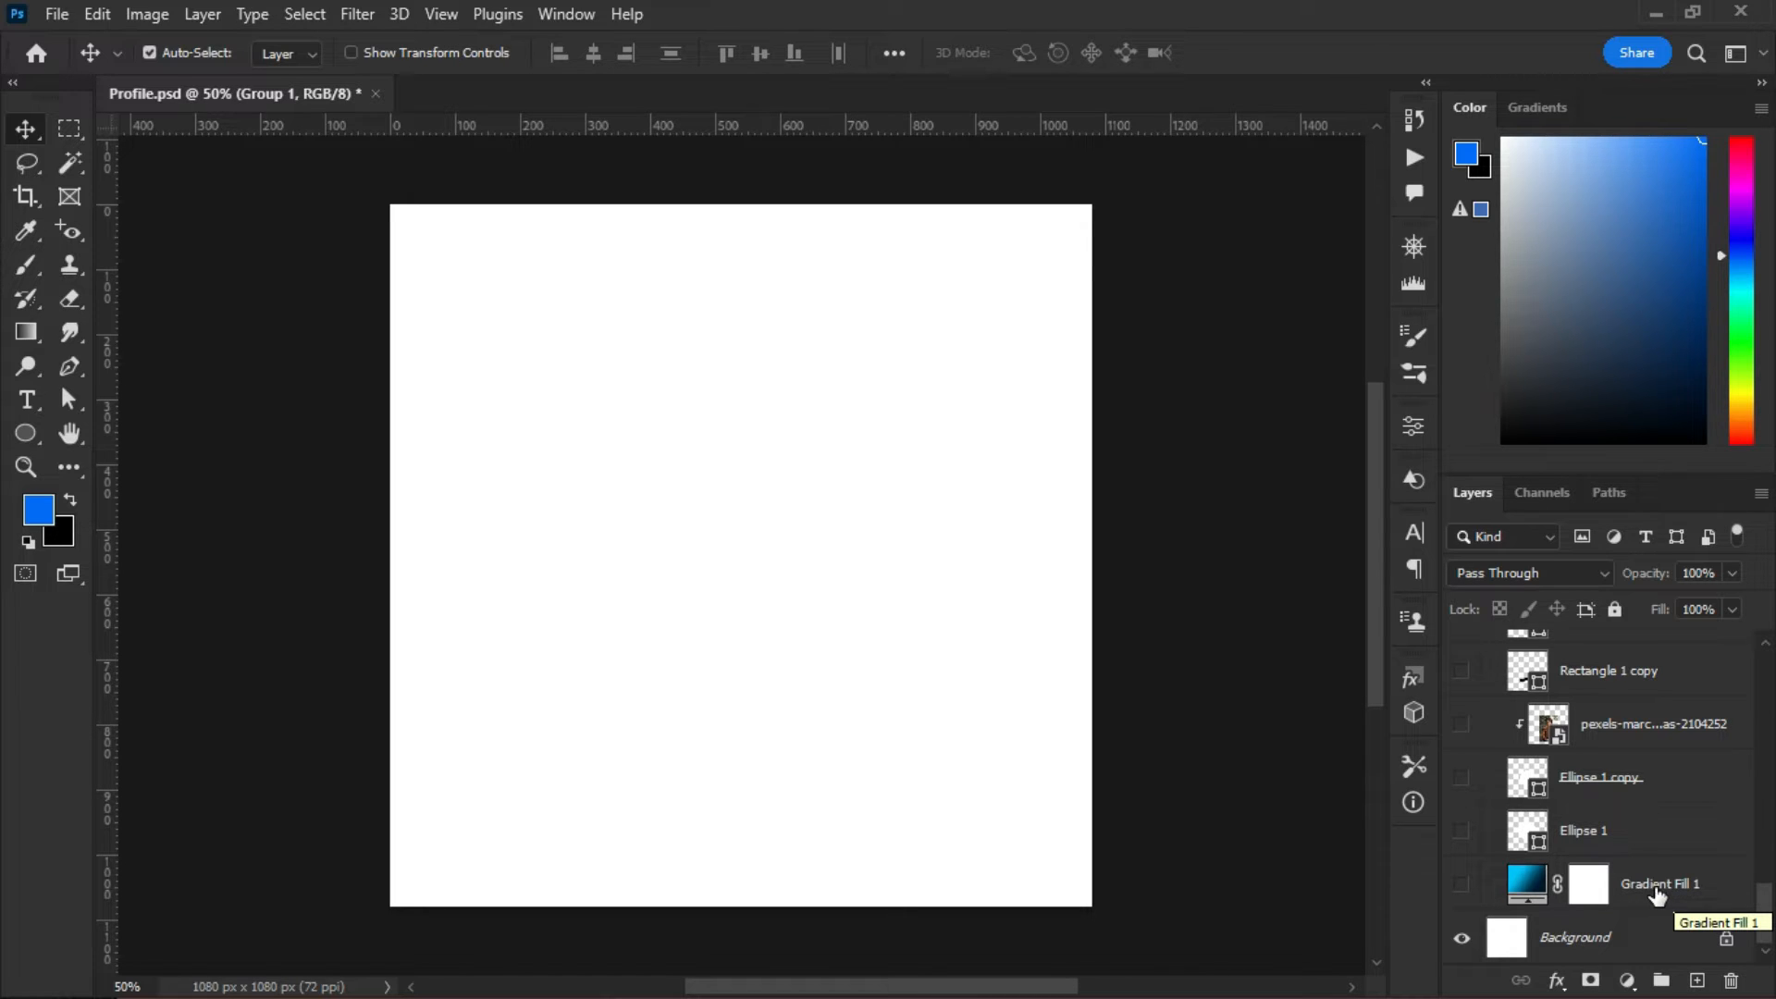
left_click(1460, 886)
left_click(1526, 883)
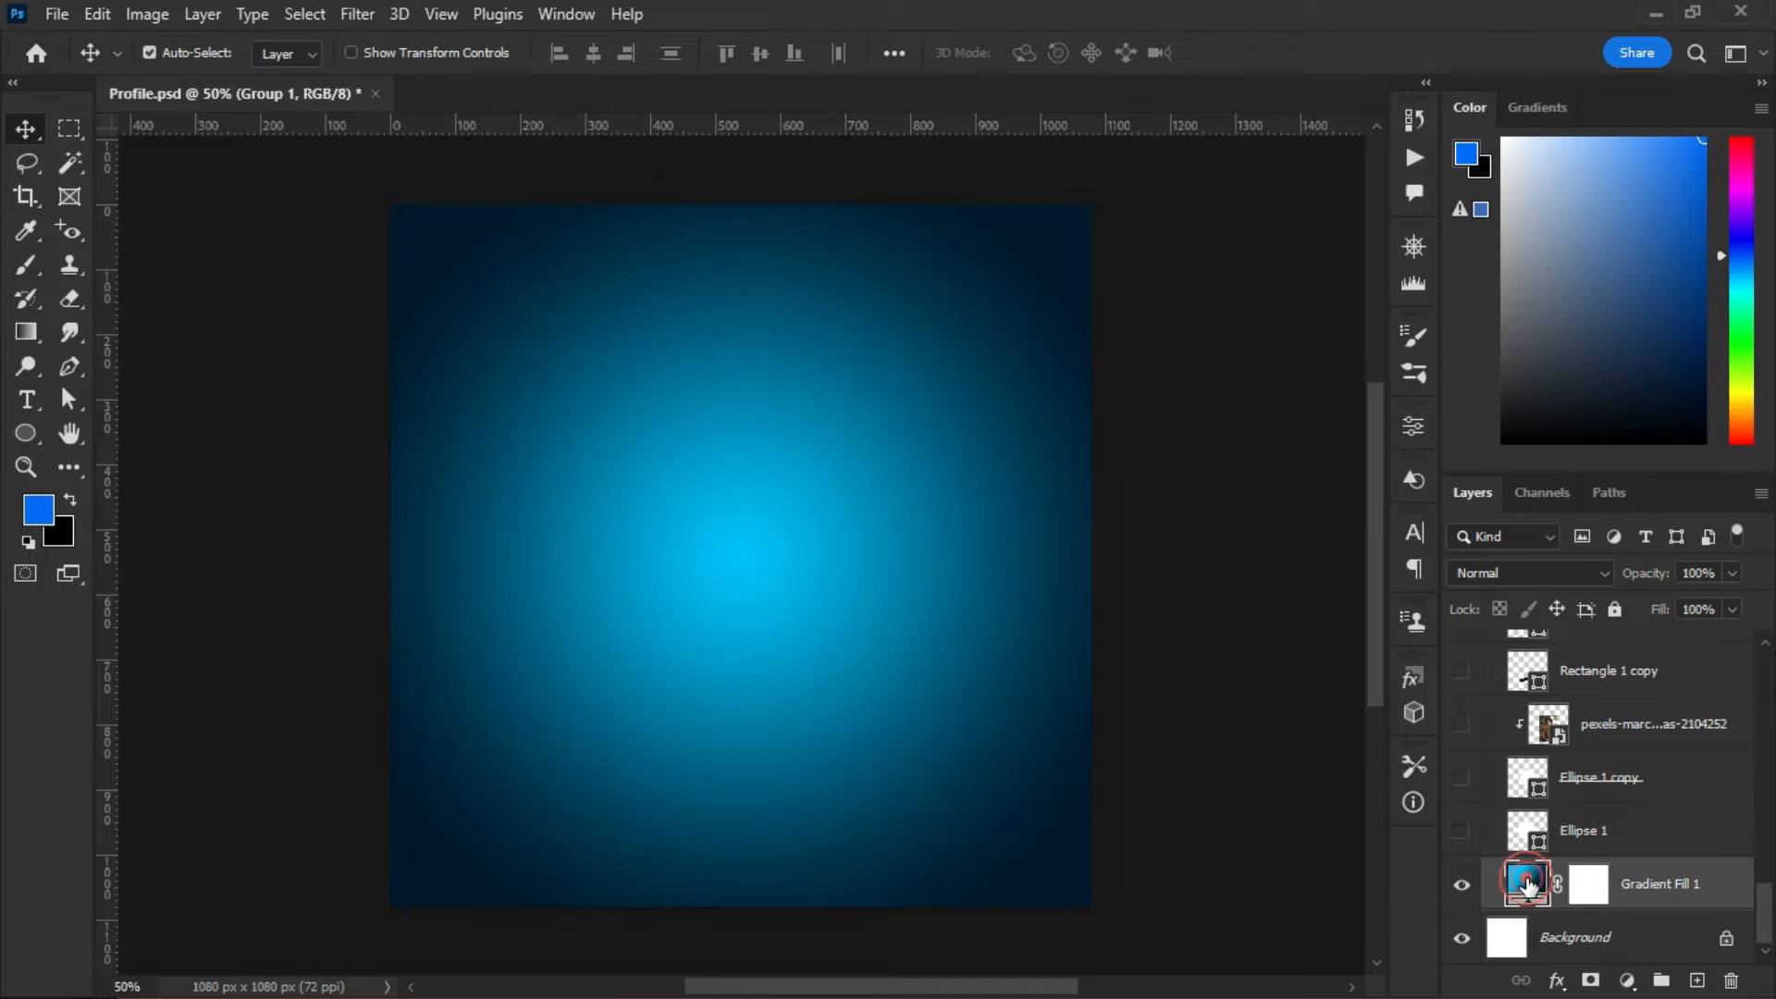
double_click(1526, 883)
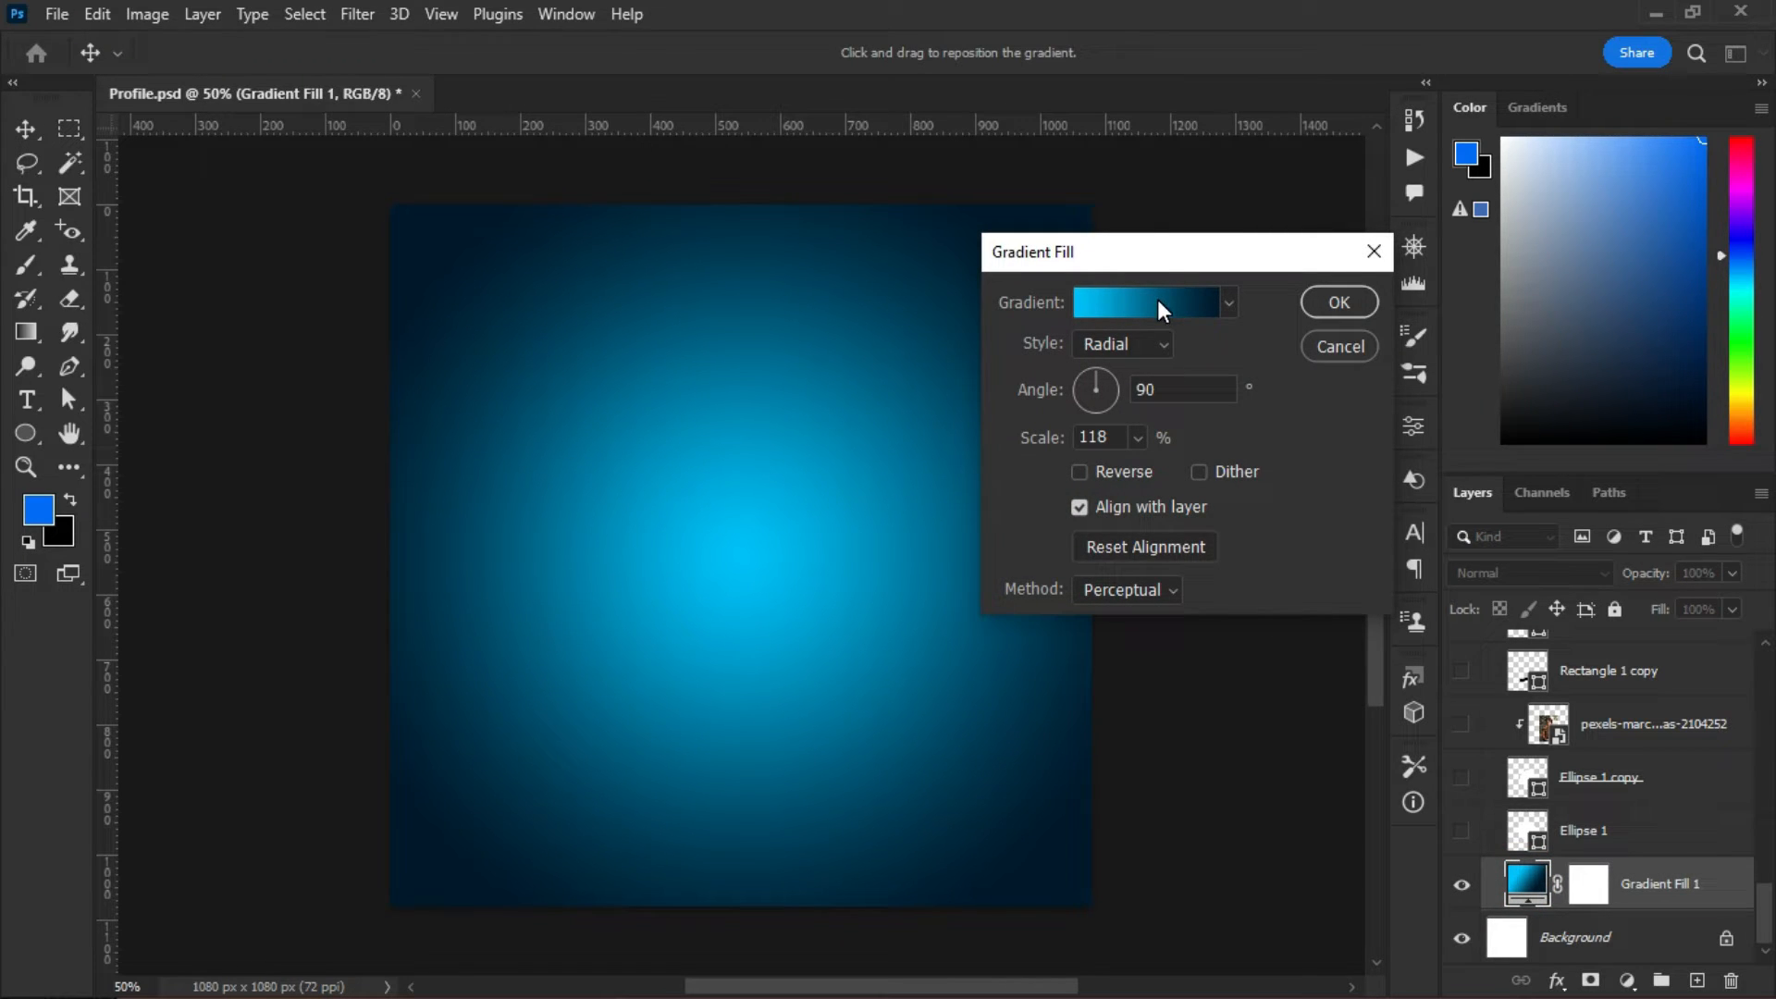
left_click(1628, 982)
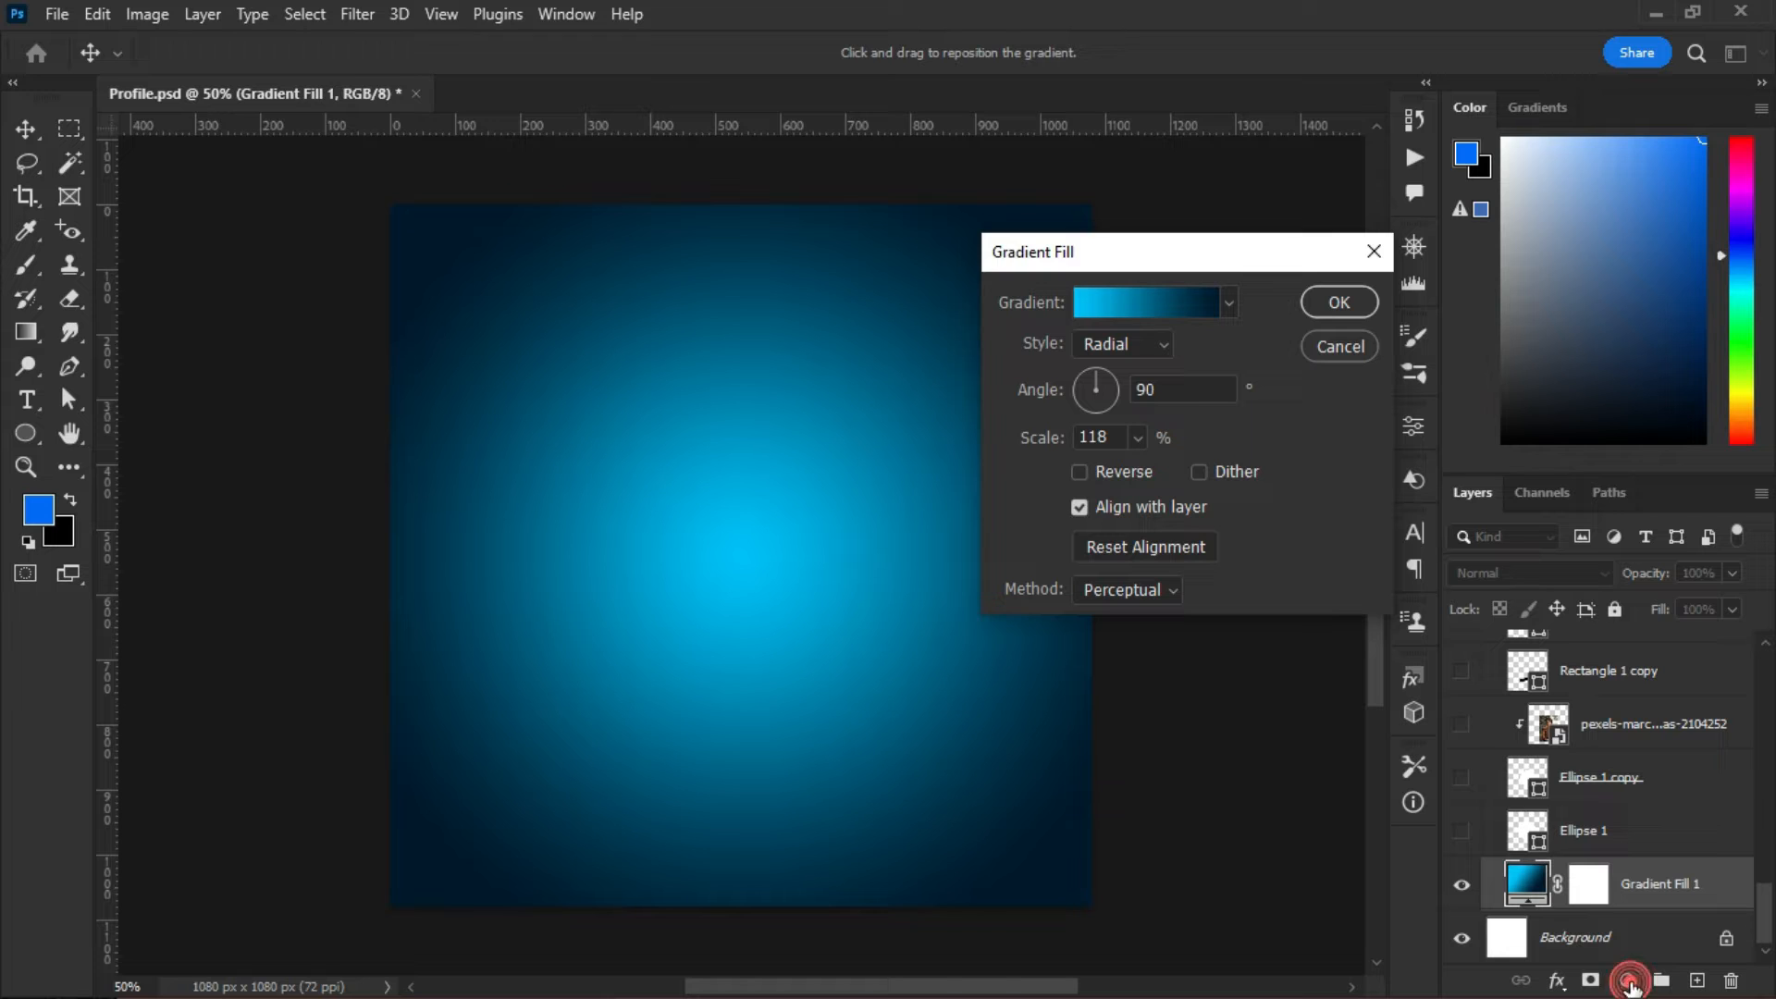
left_click(1345, 346)
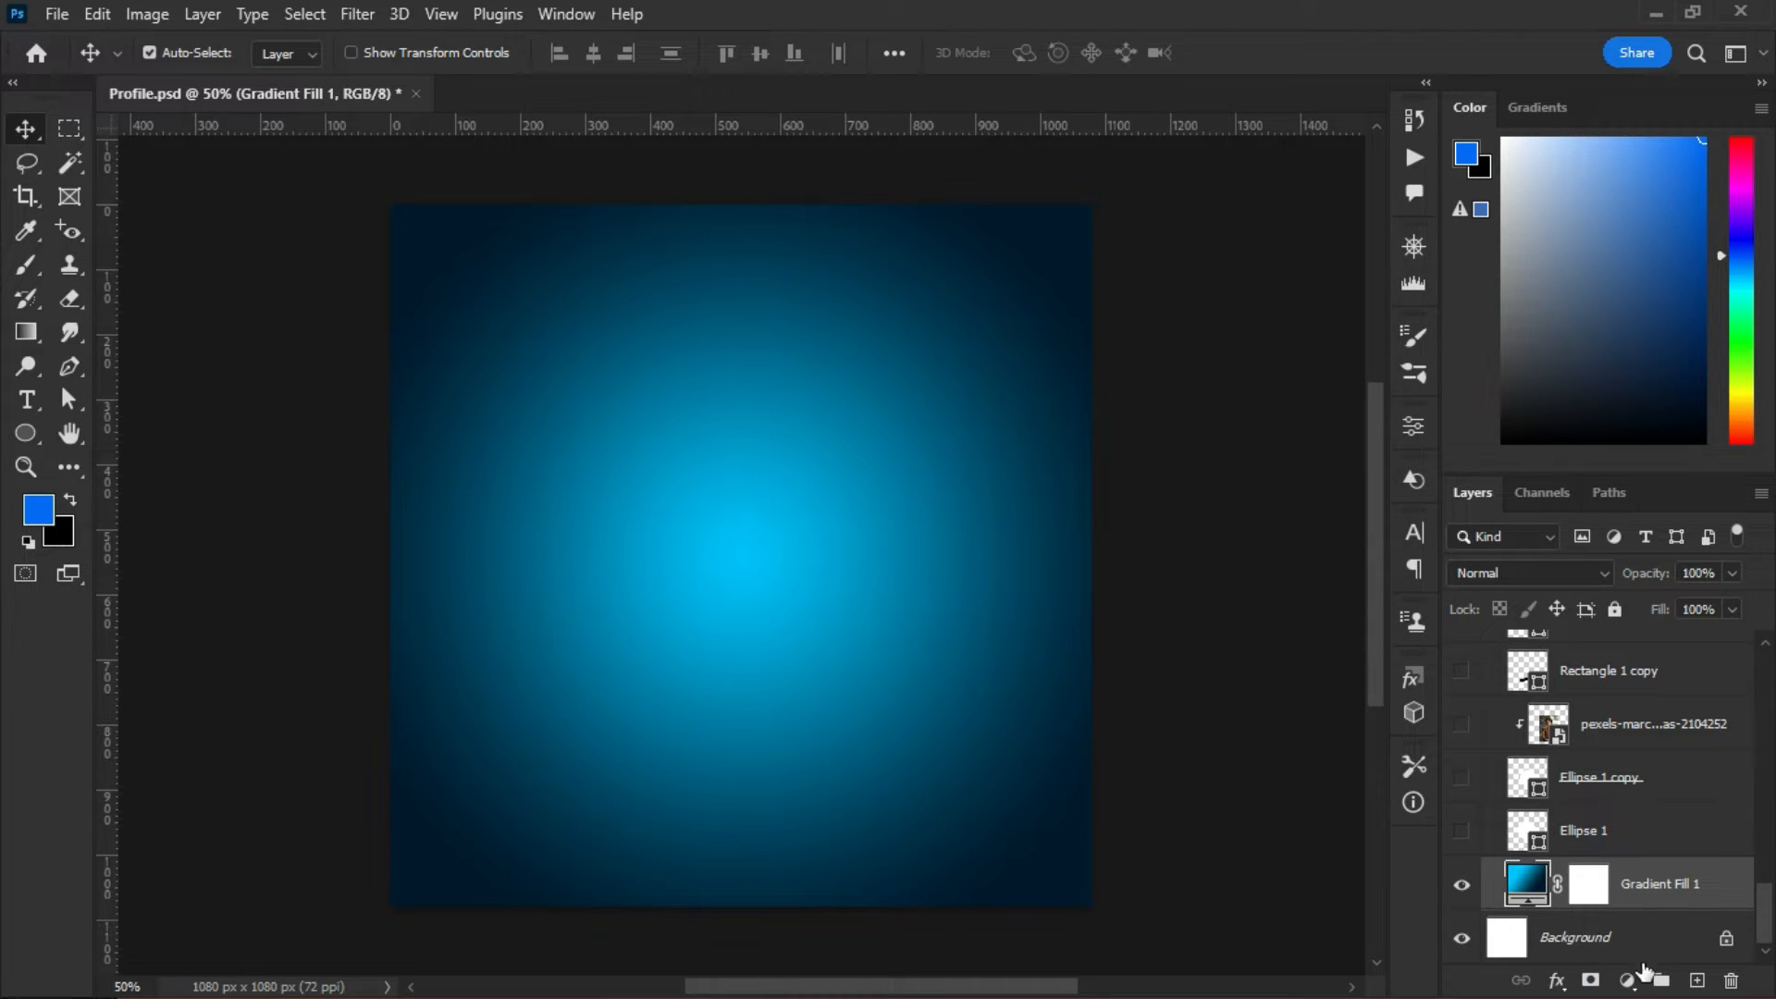
left_click(1628, 982)
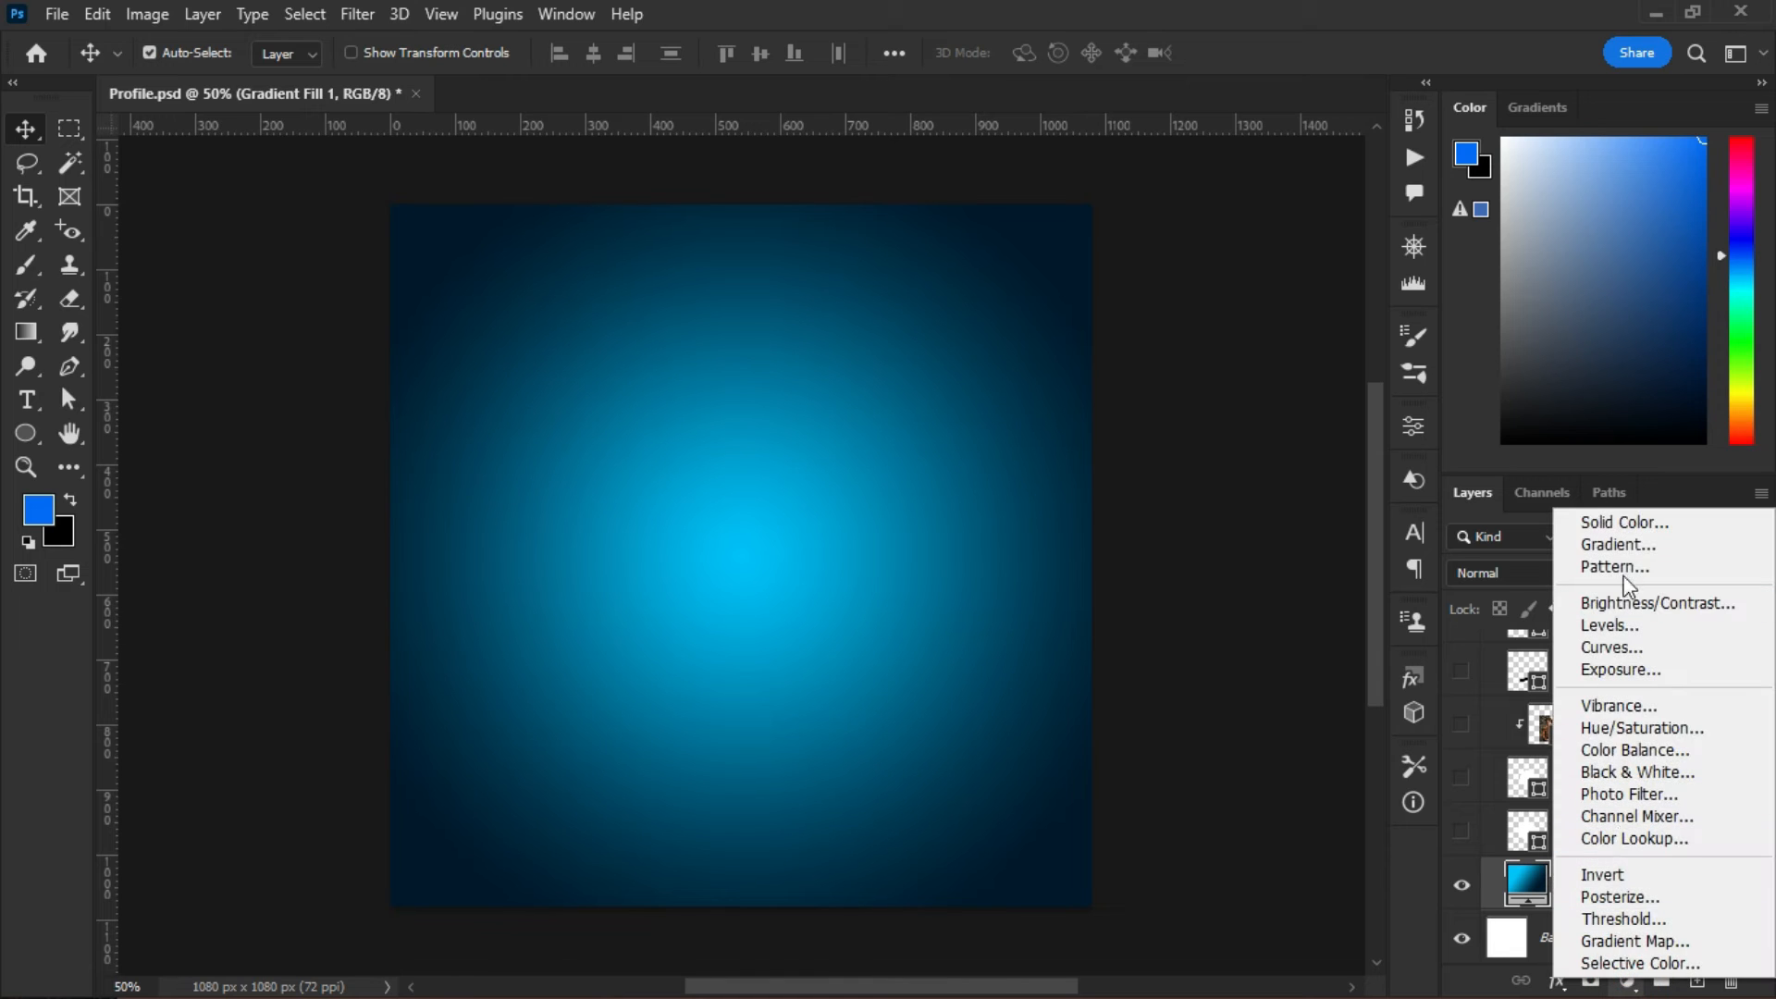
left_click(1618, 548)
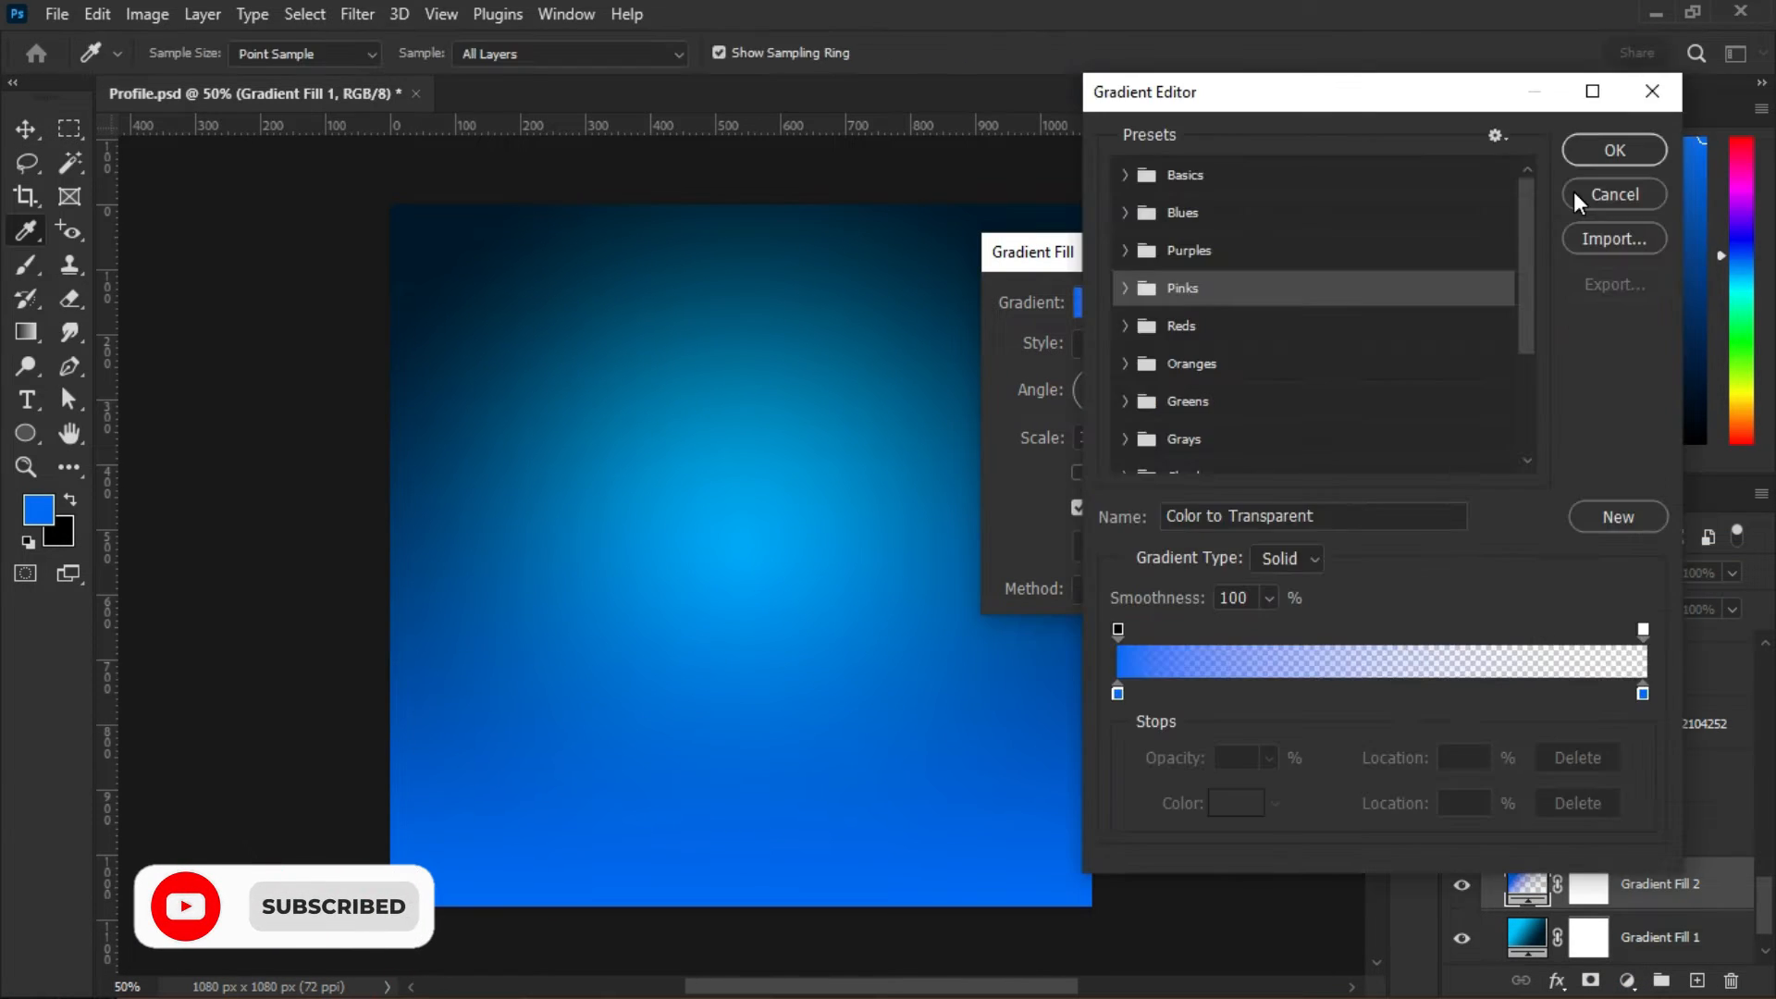
left_click(1145, 302)
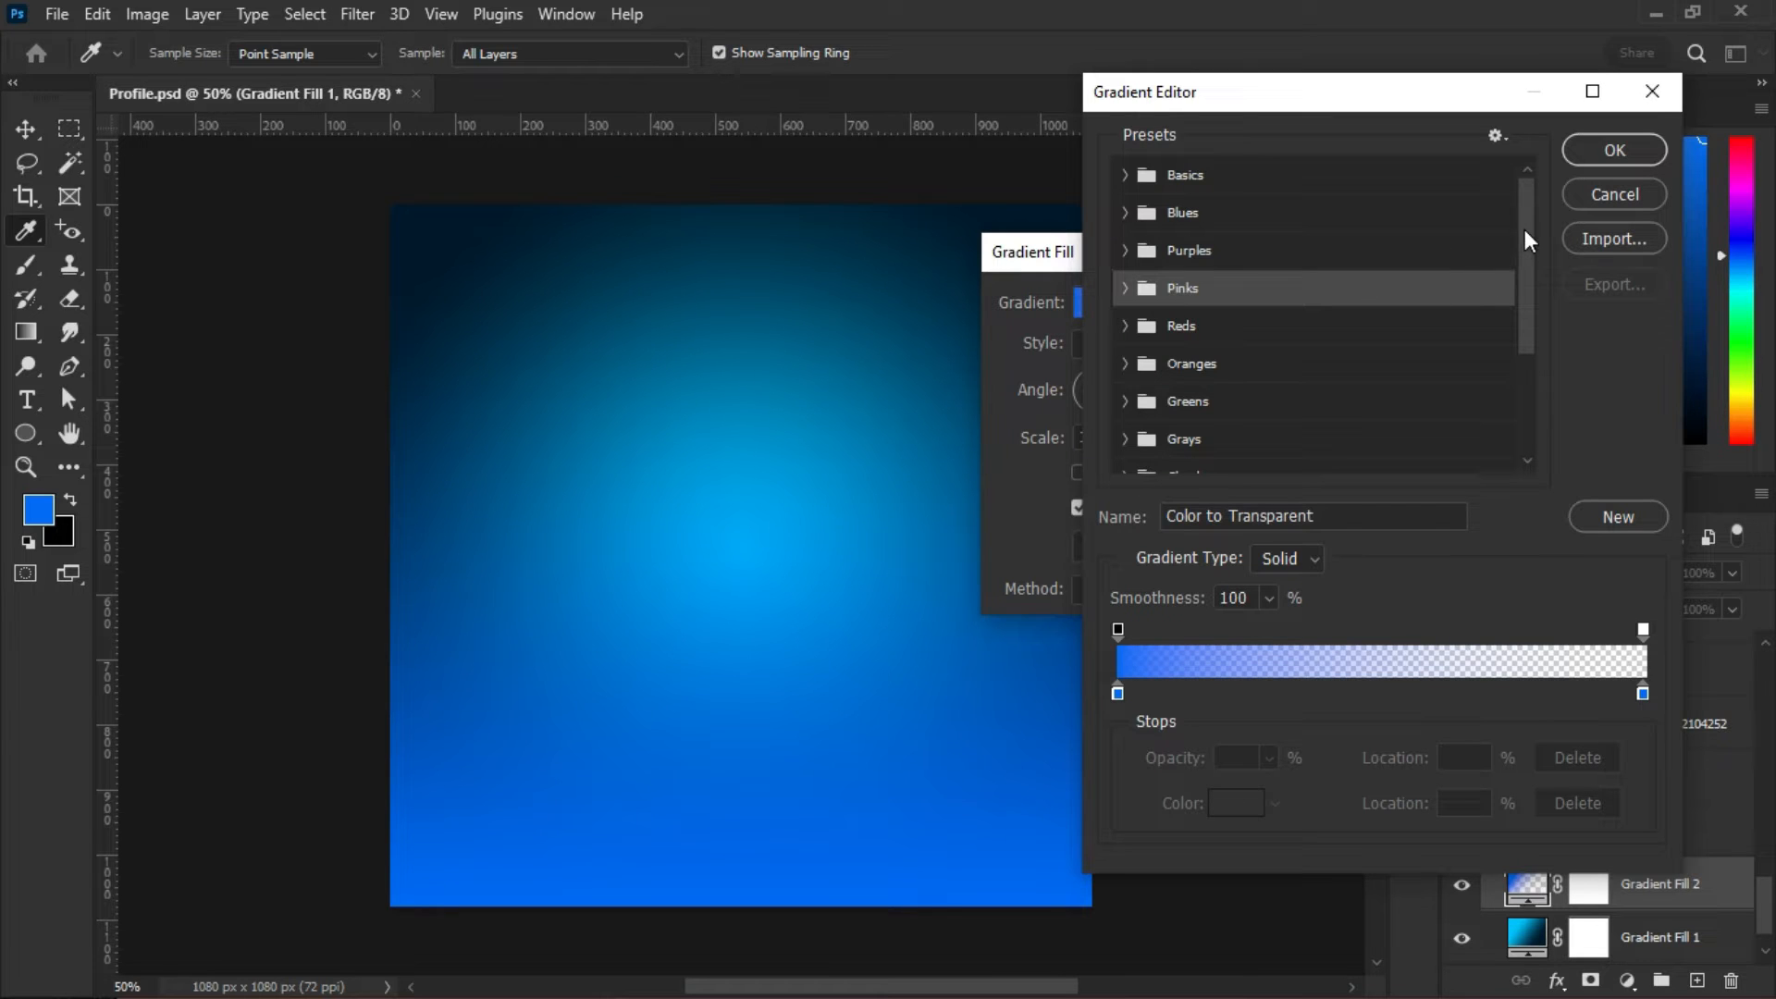
left_click_drag(1524, 235, 1524, 194)
left_click(1623, 192)
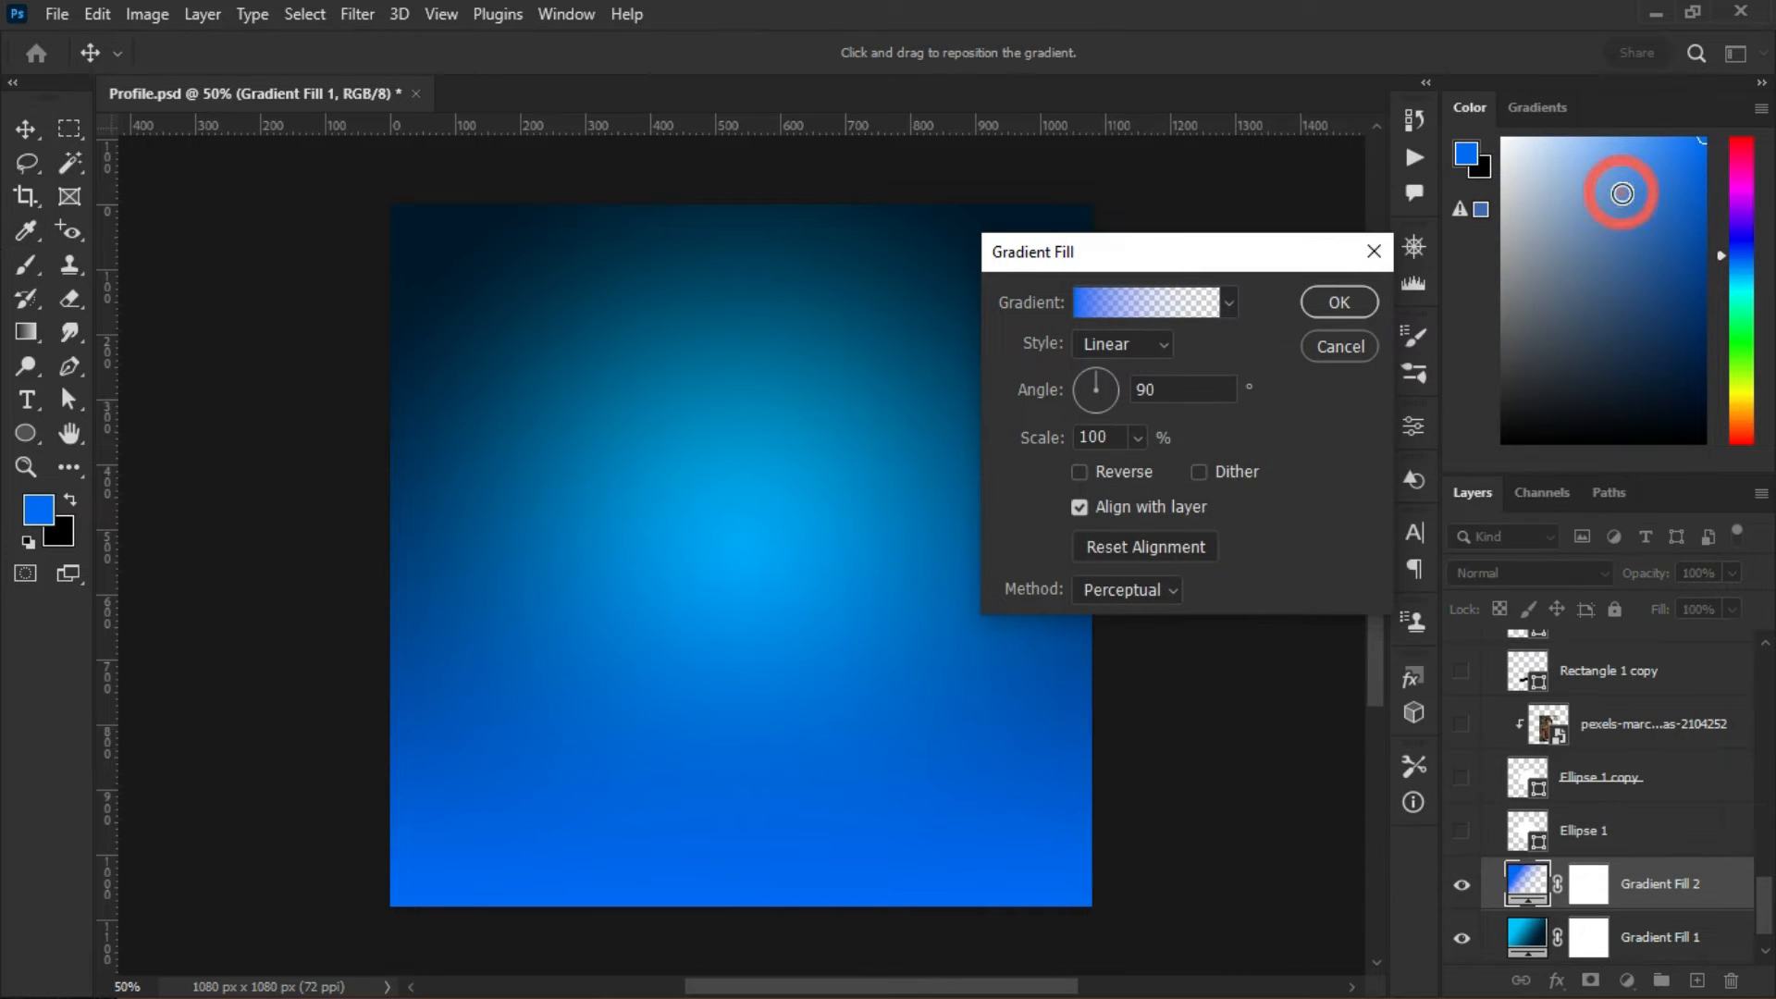
left_click(1334, 346)
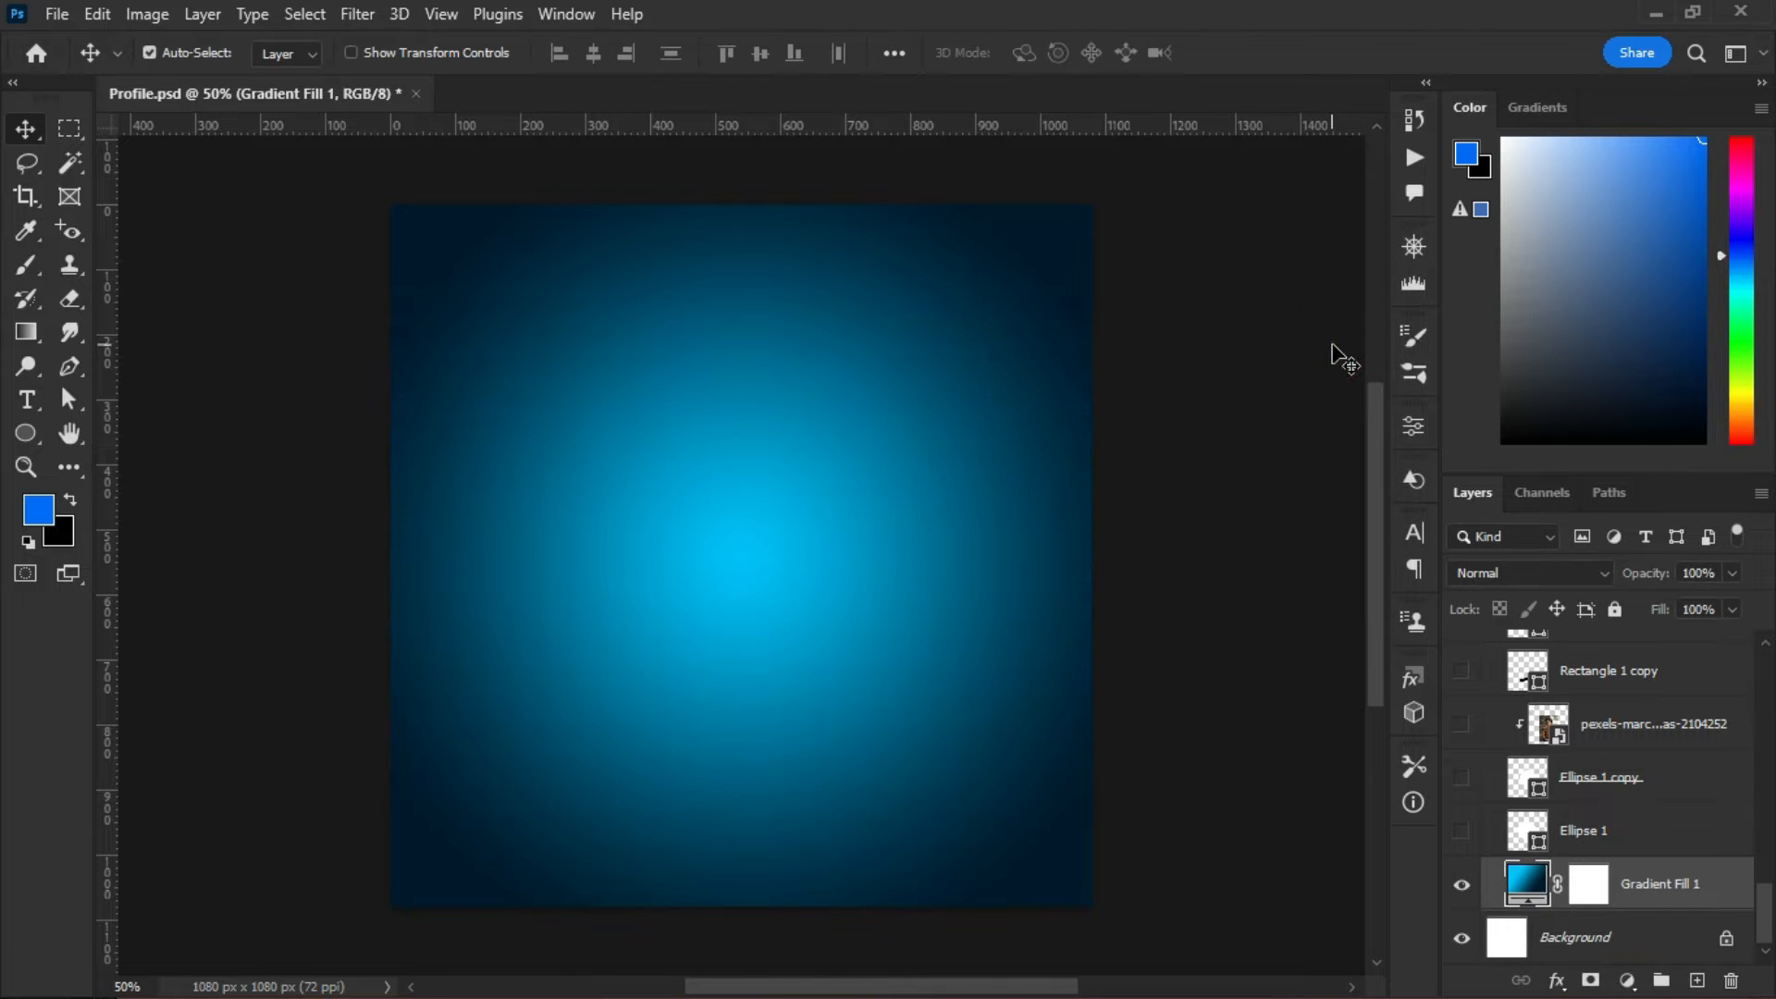
double_click(1528, 883)
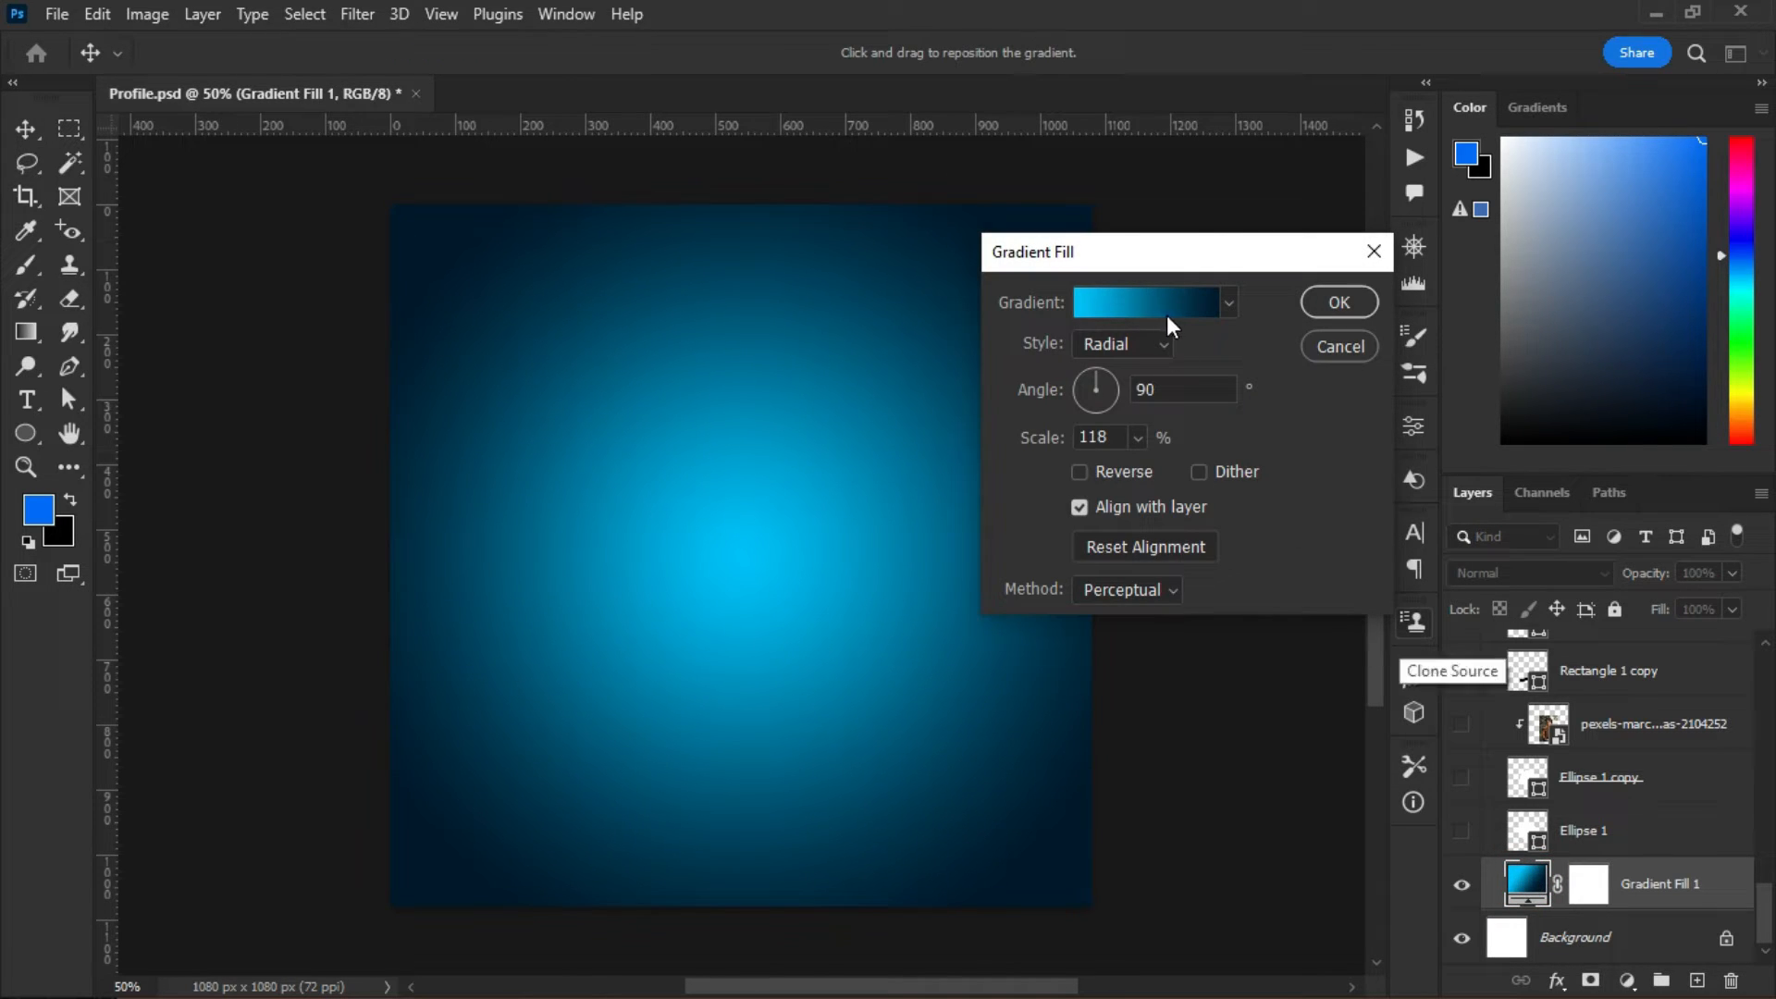
left_click(1111, 319)
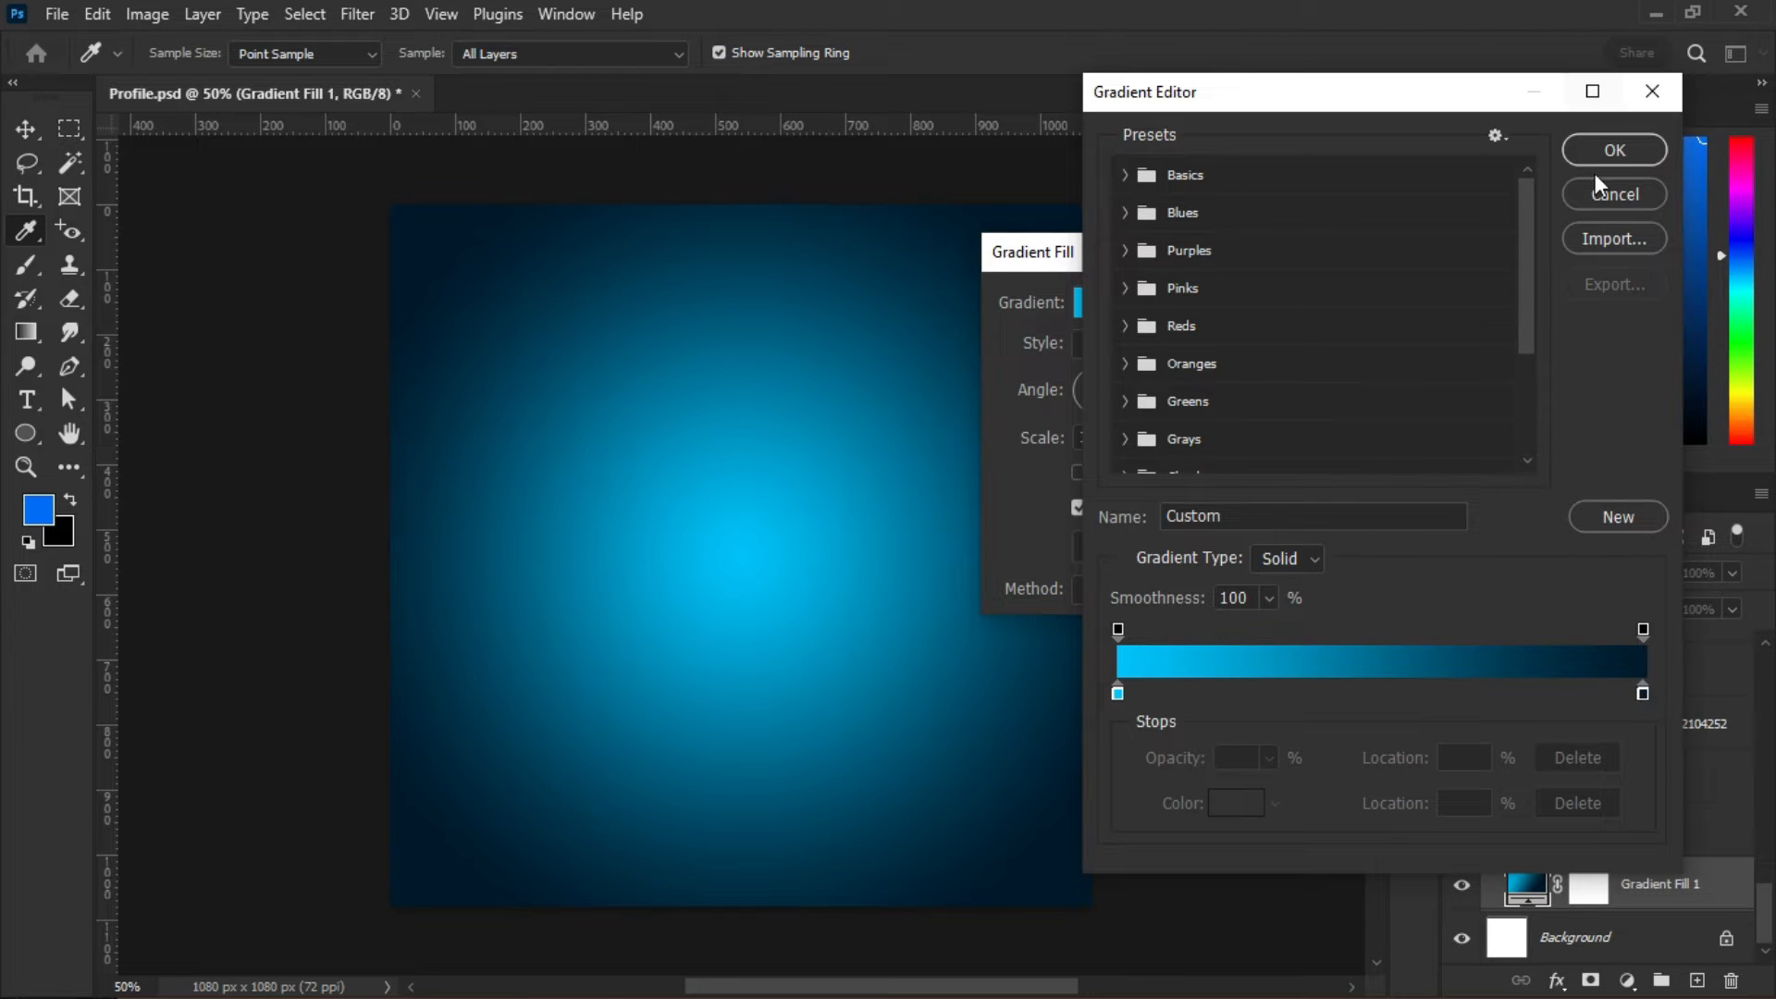
left_click(1593, 196)
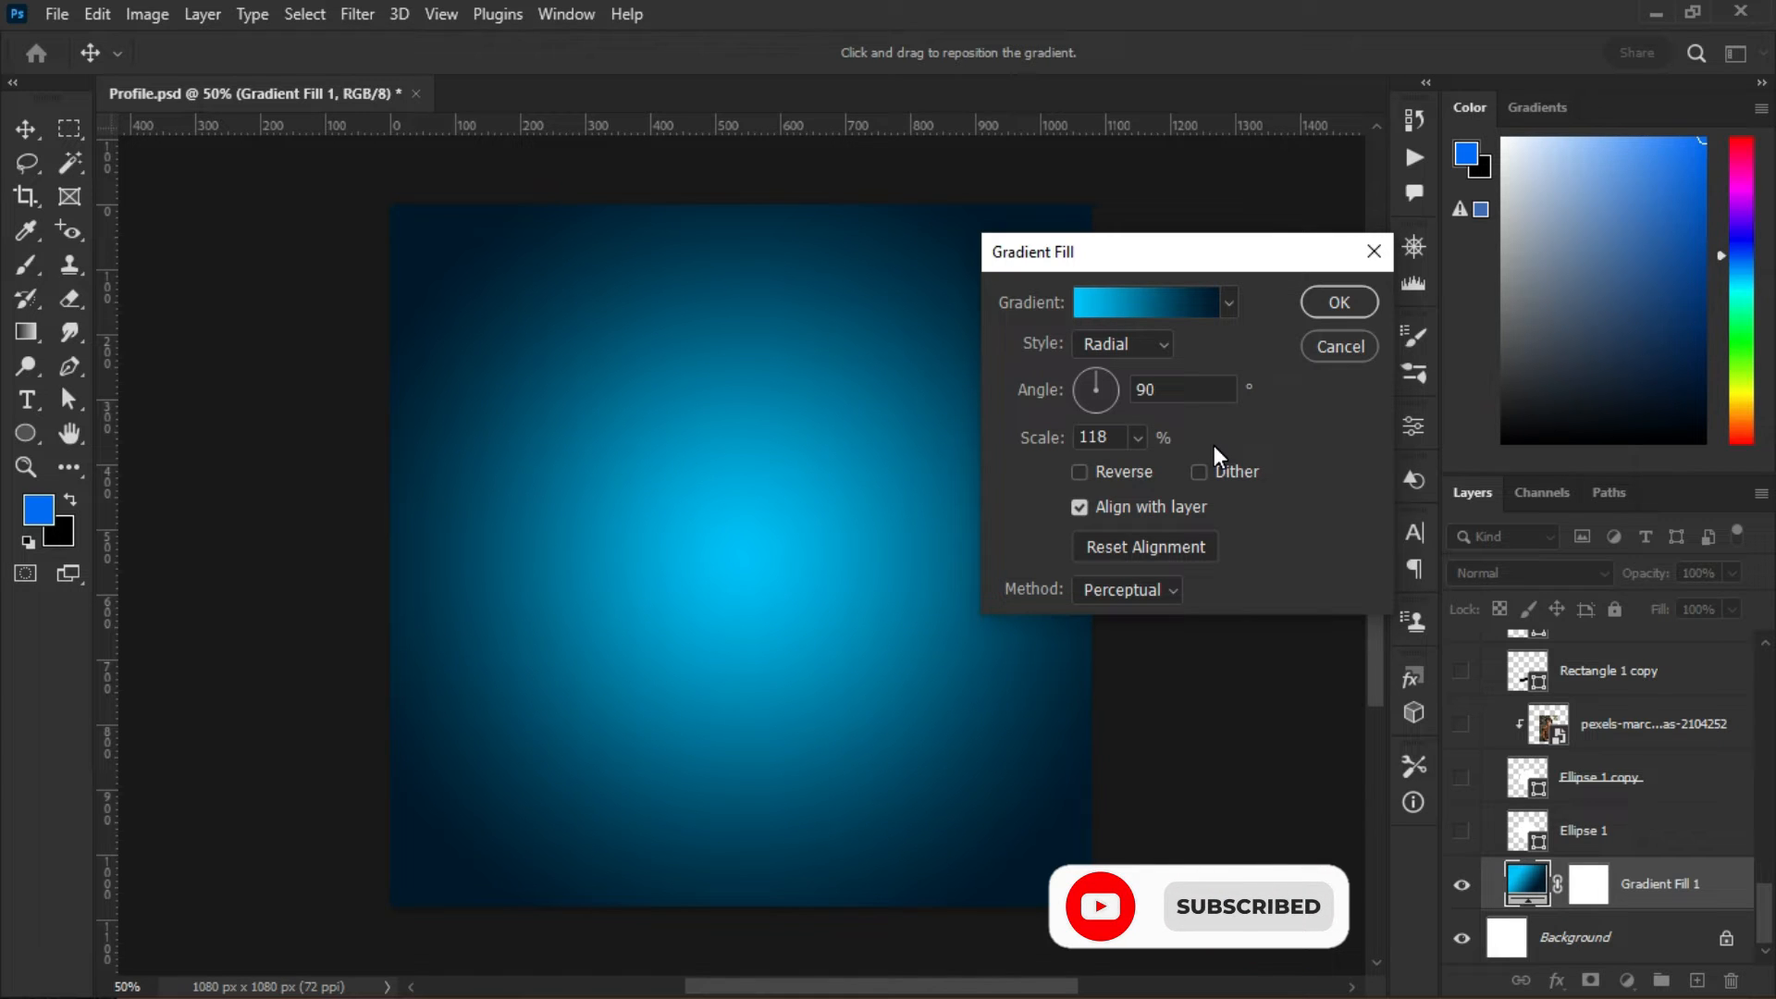
left_click(1328, 356)
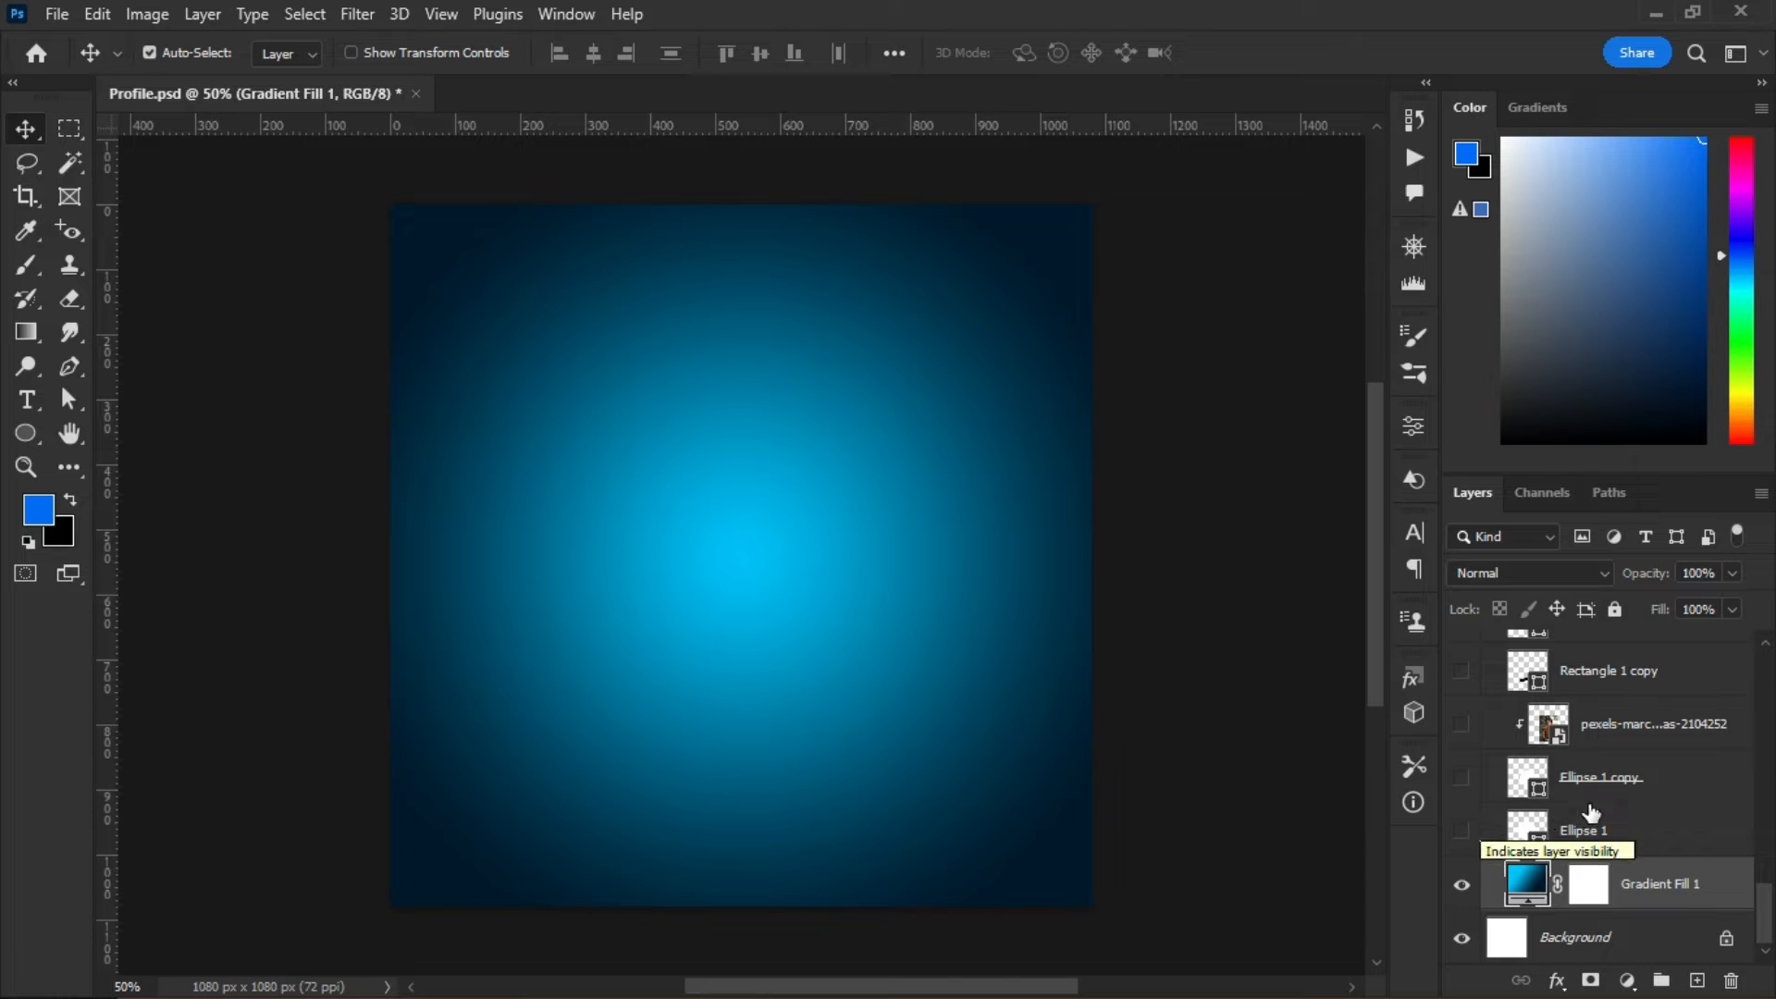
- Show Ellipse 1 and Ellipse 1 copy, select the white circle and cancel its transform
left_click(1462, 830)
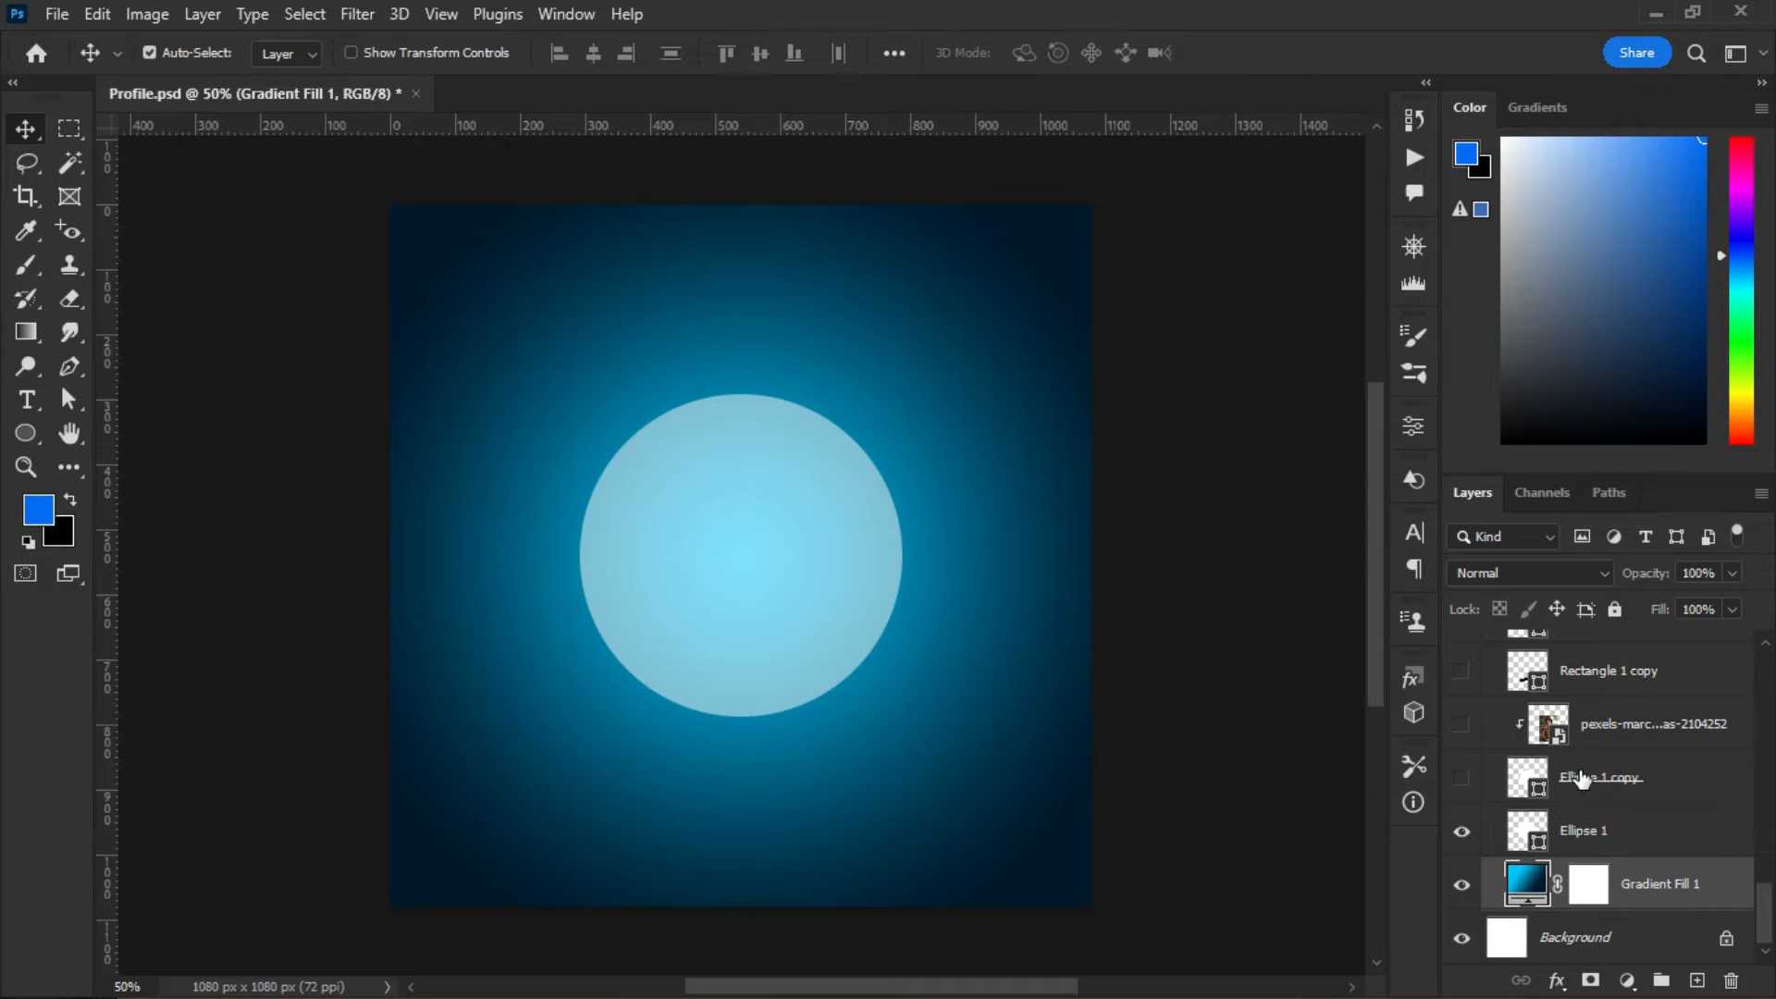
left_click(1463, 779)
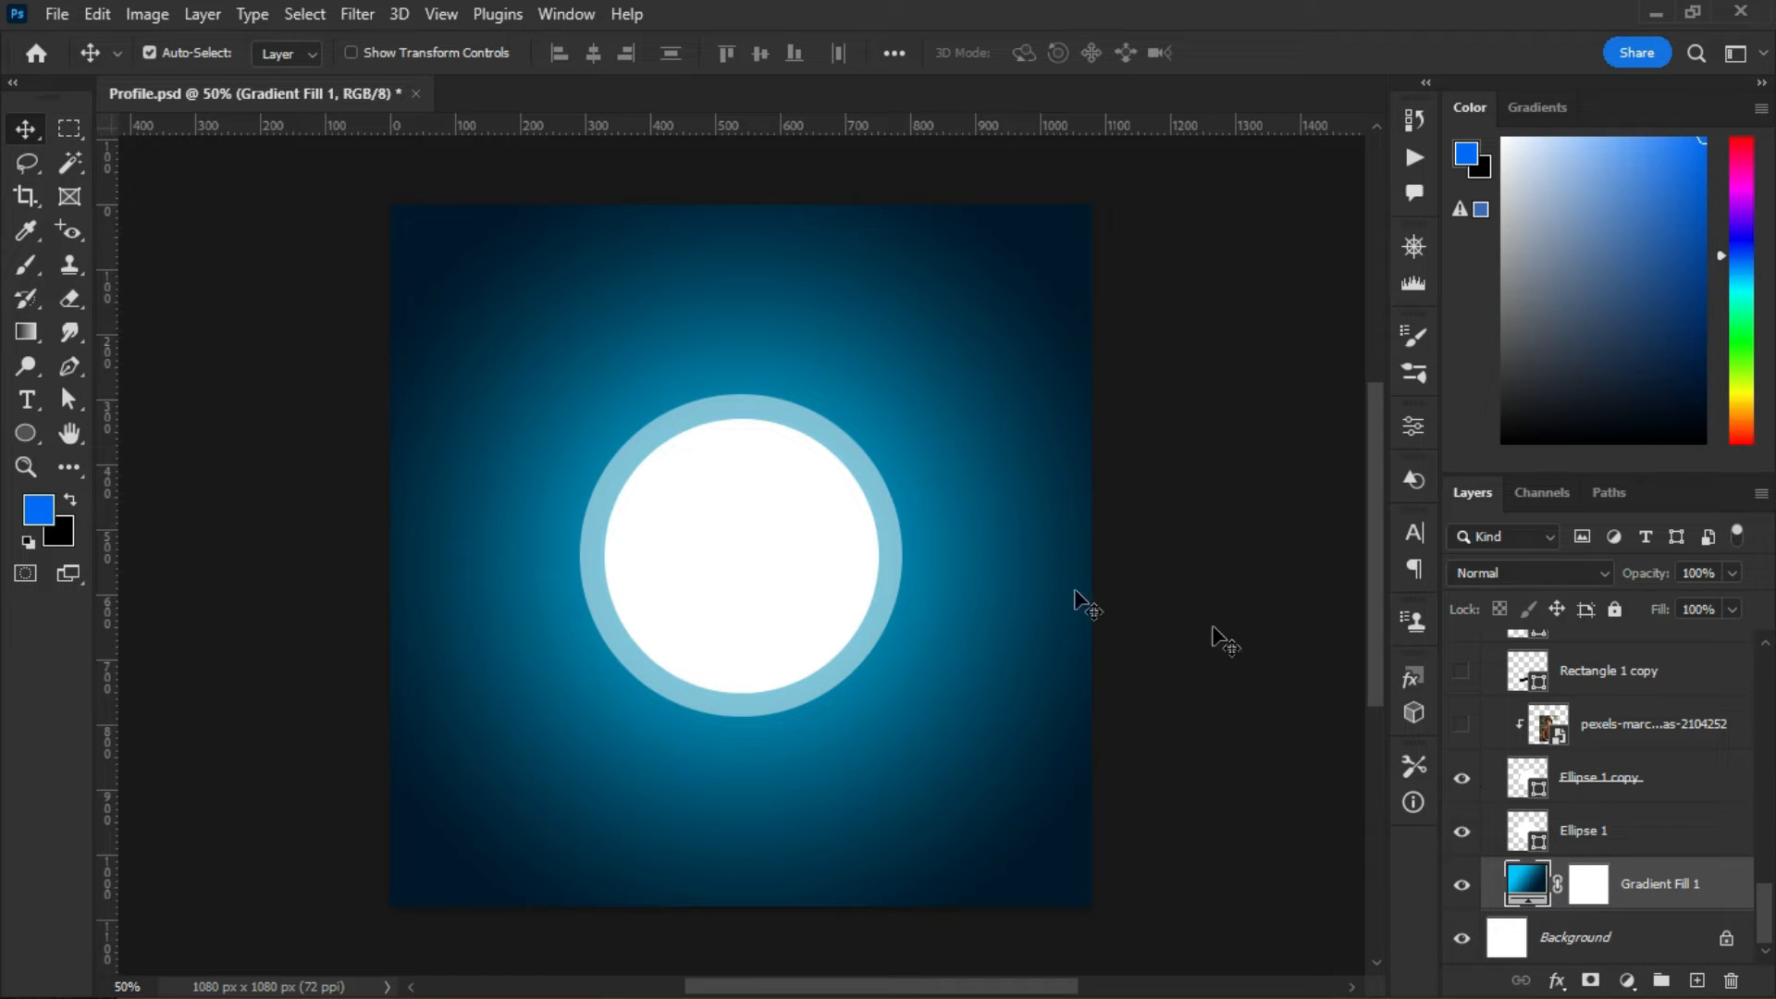
left_click(741, 534)
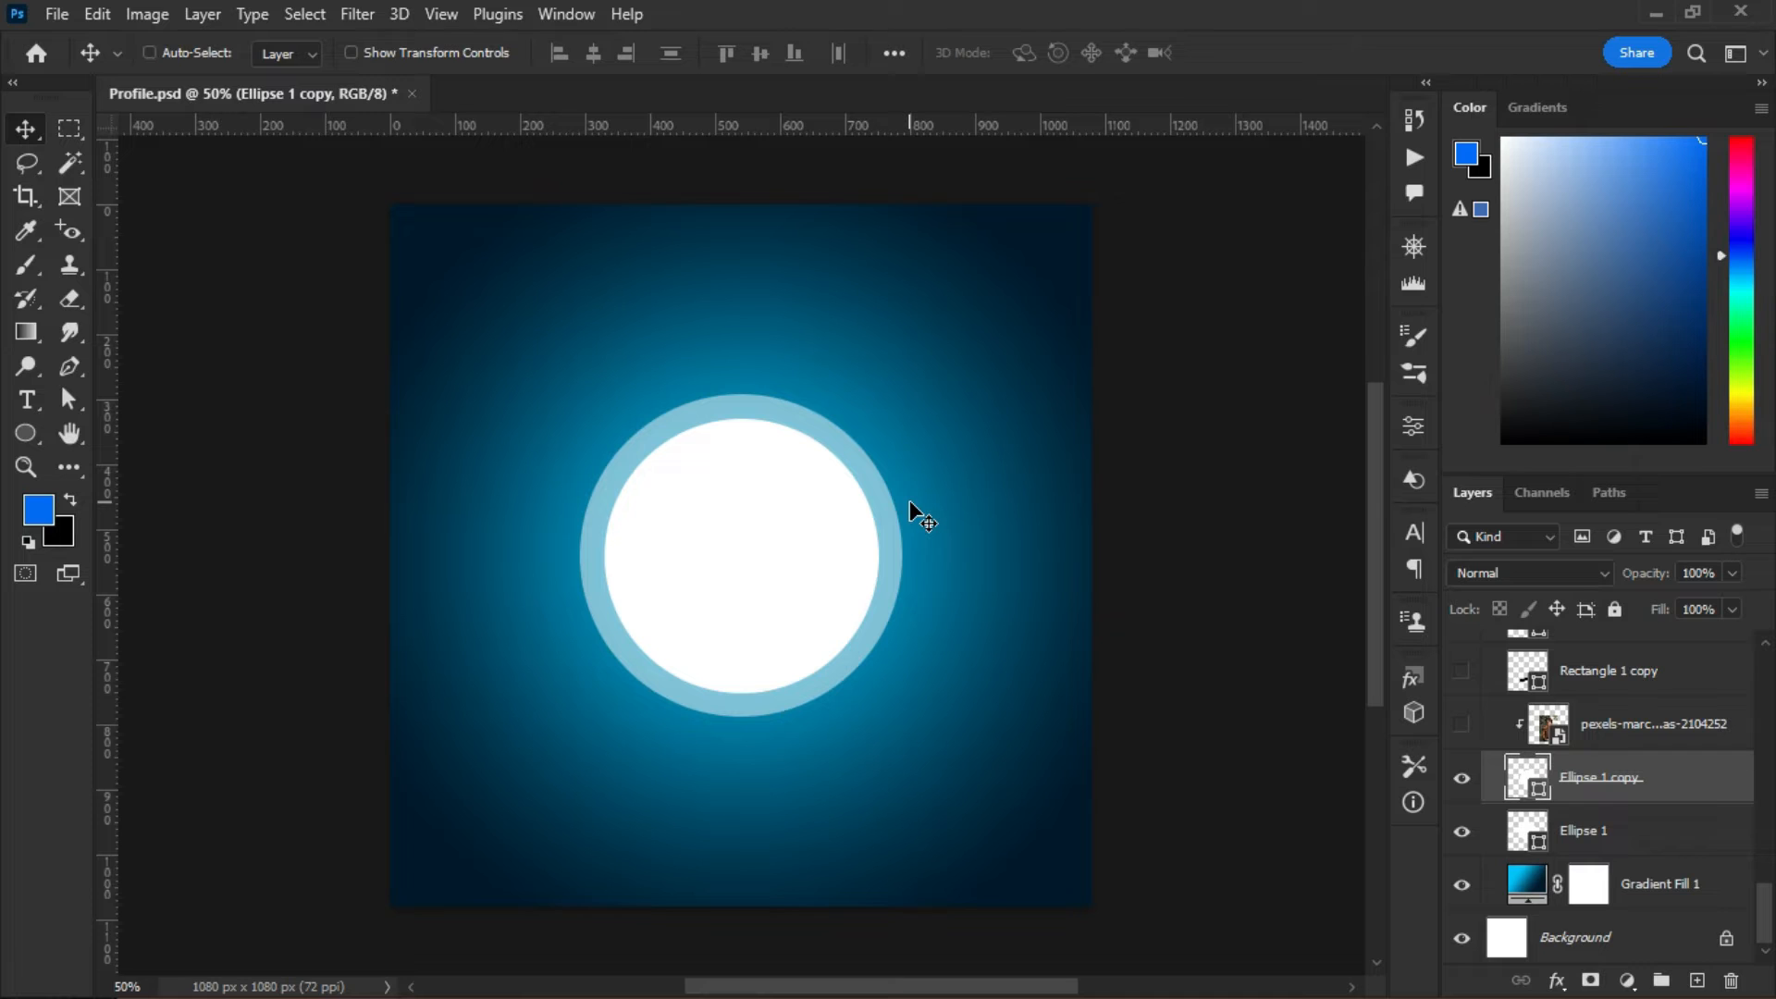
key("ctrl+t")
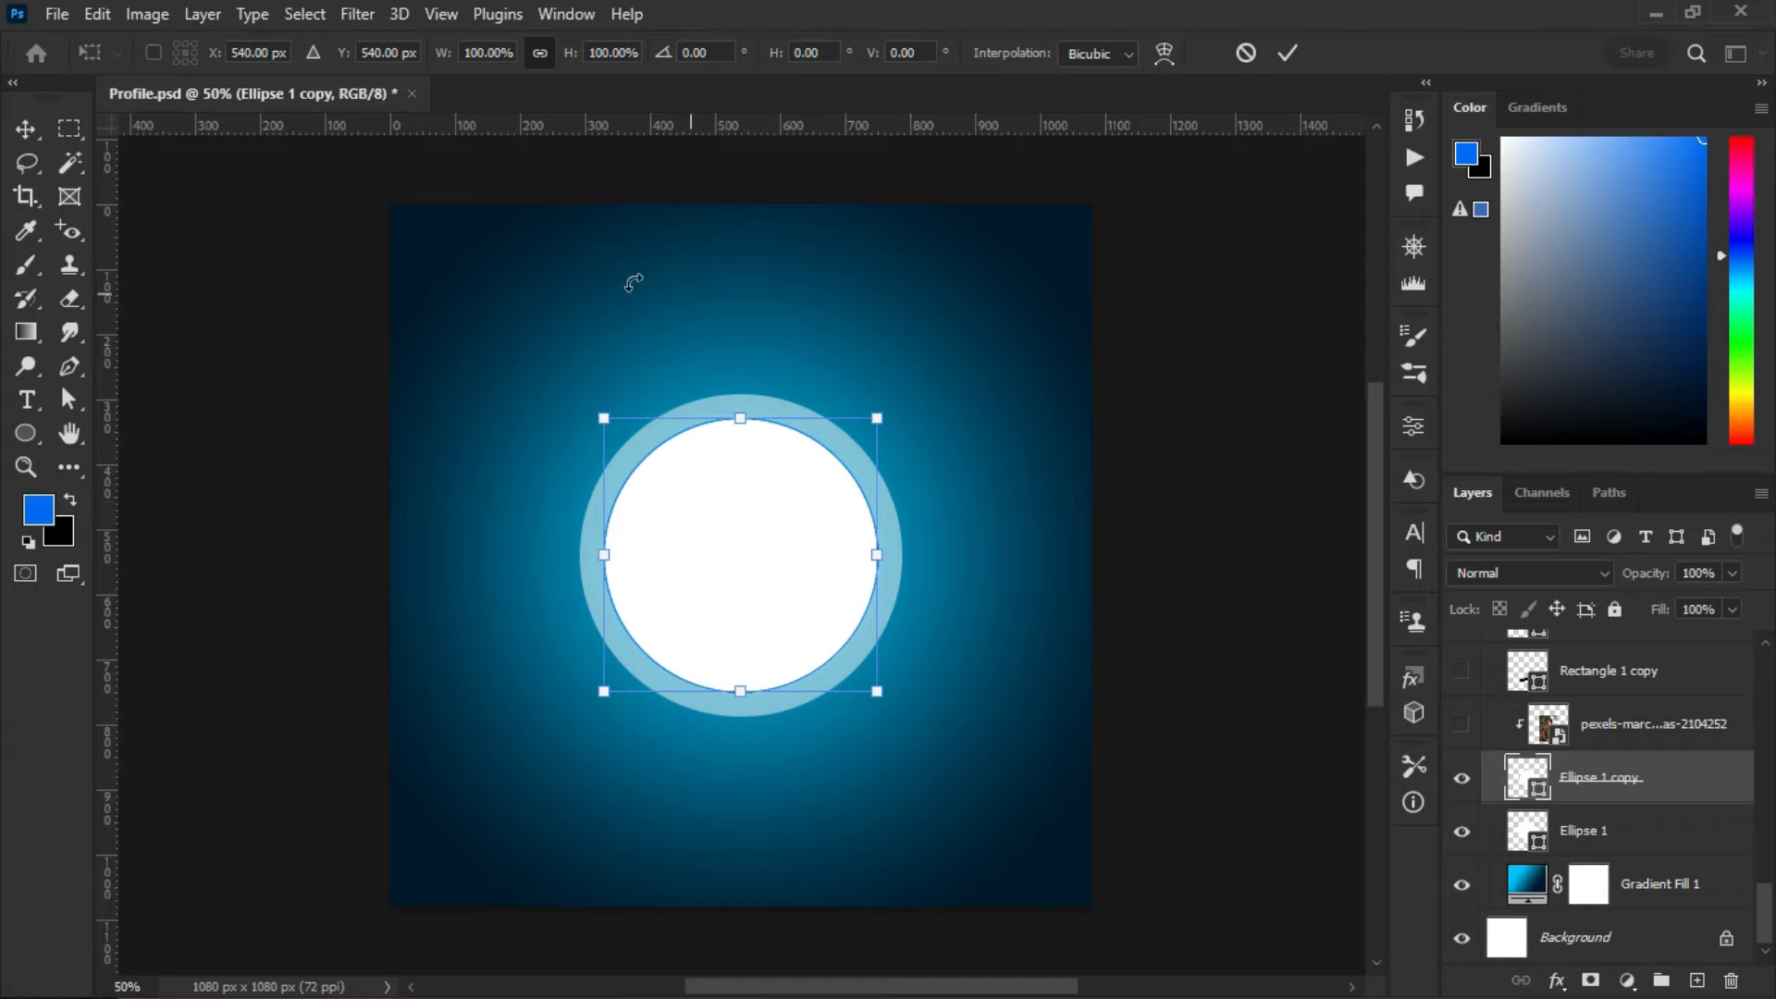
left_click(1249, 51)
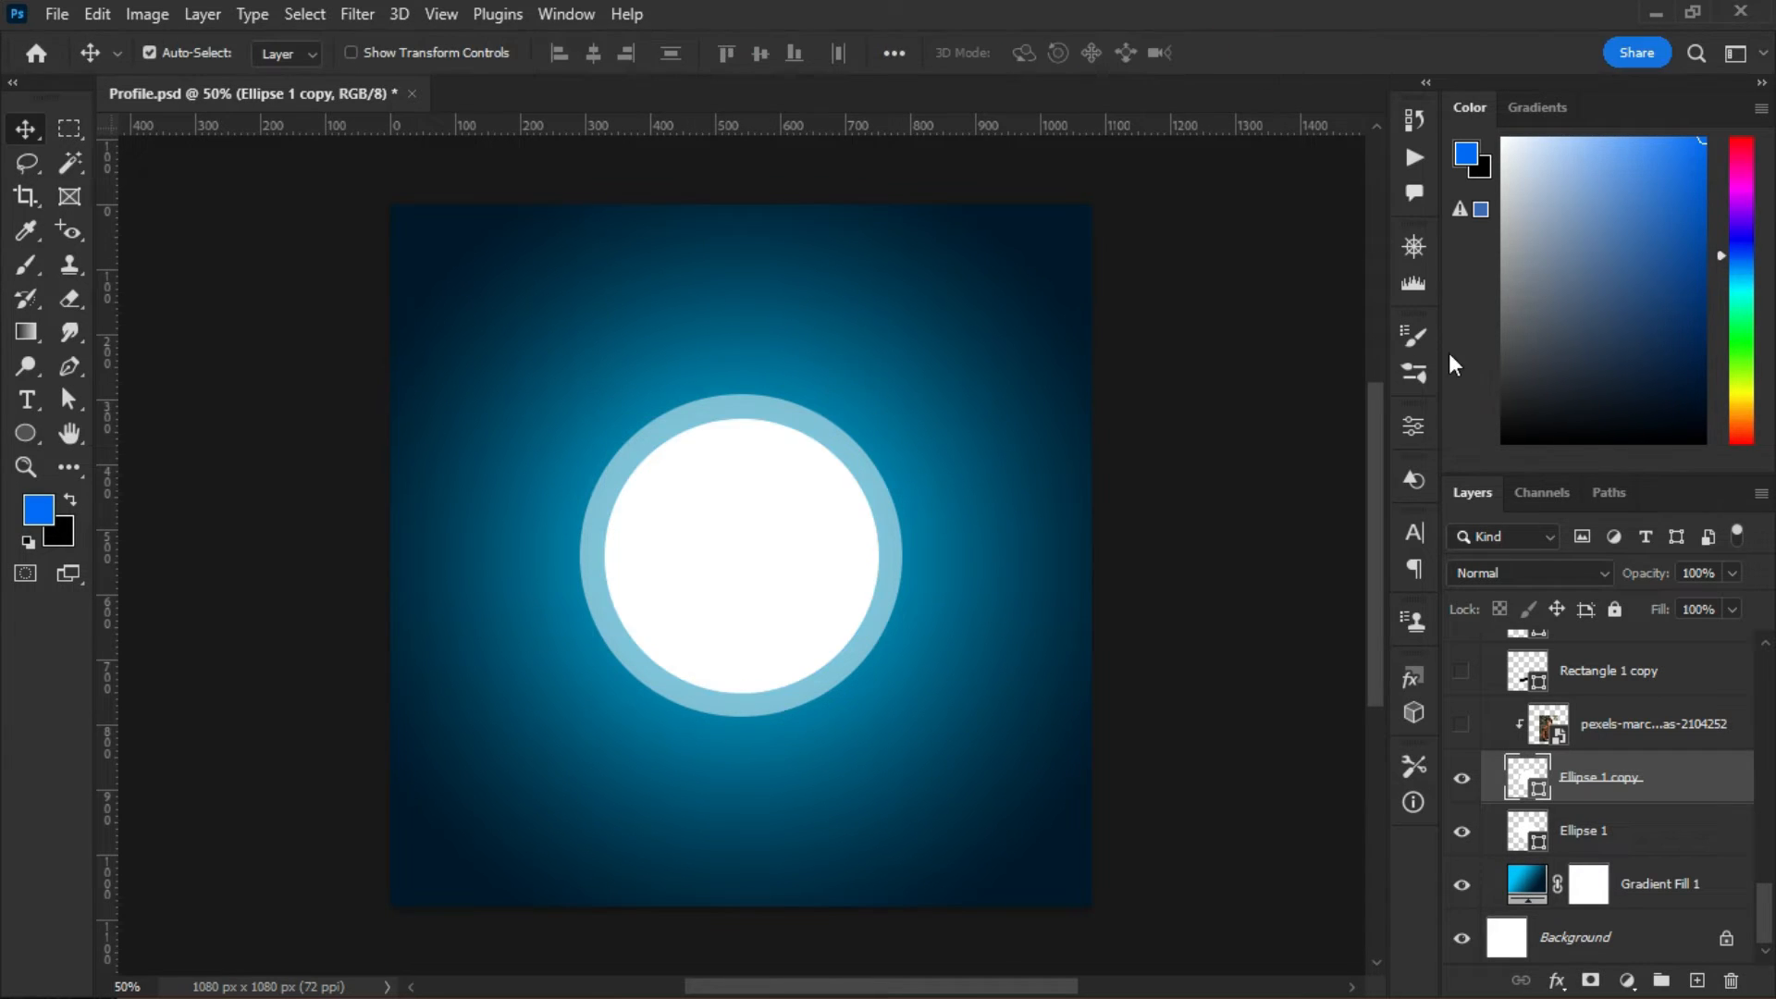
- Show the pexels portrait photo and re-clip it inside the Ellipse 1 copy circle
left_click(1463, 723)
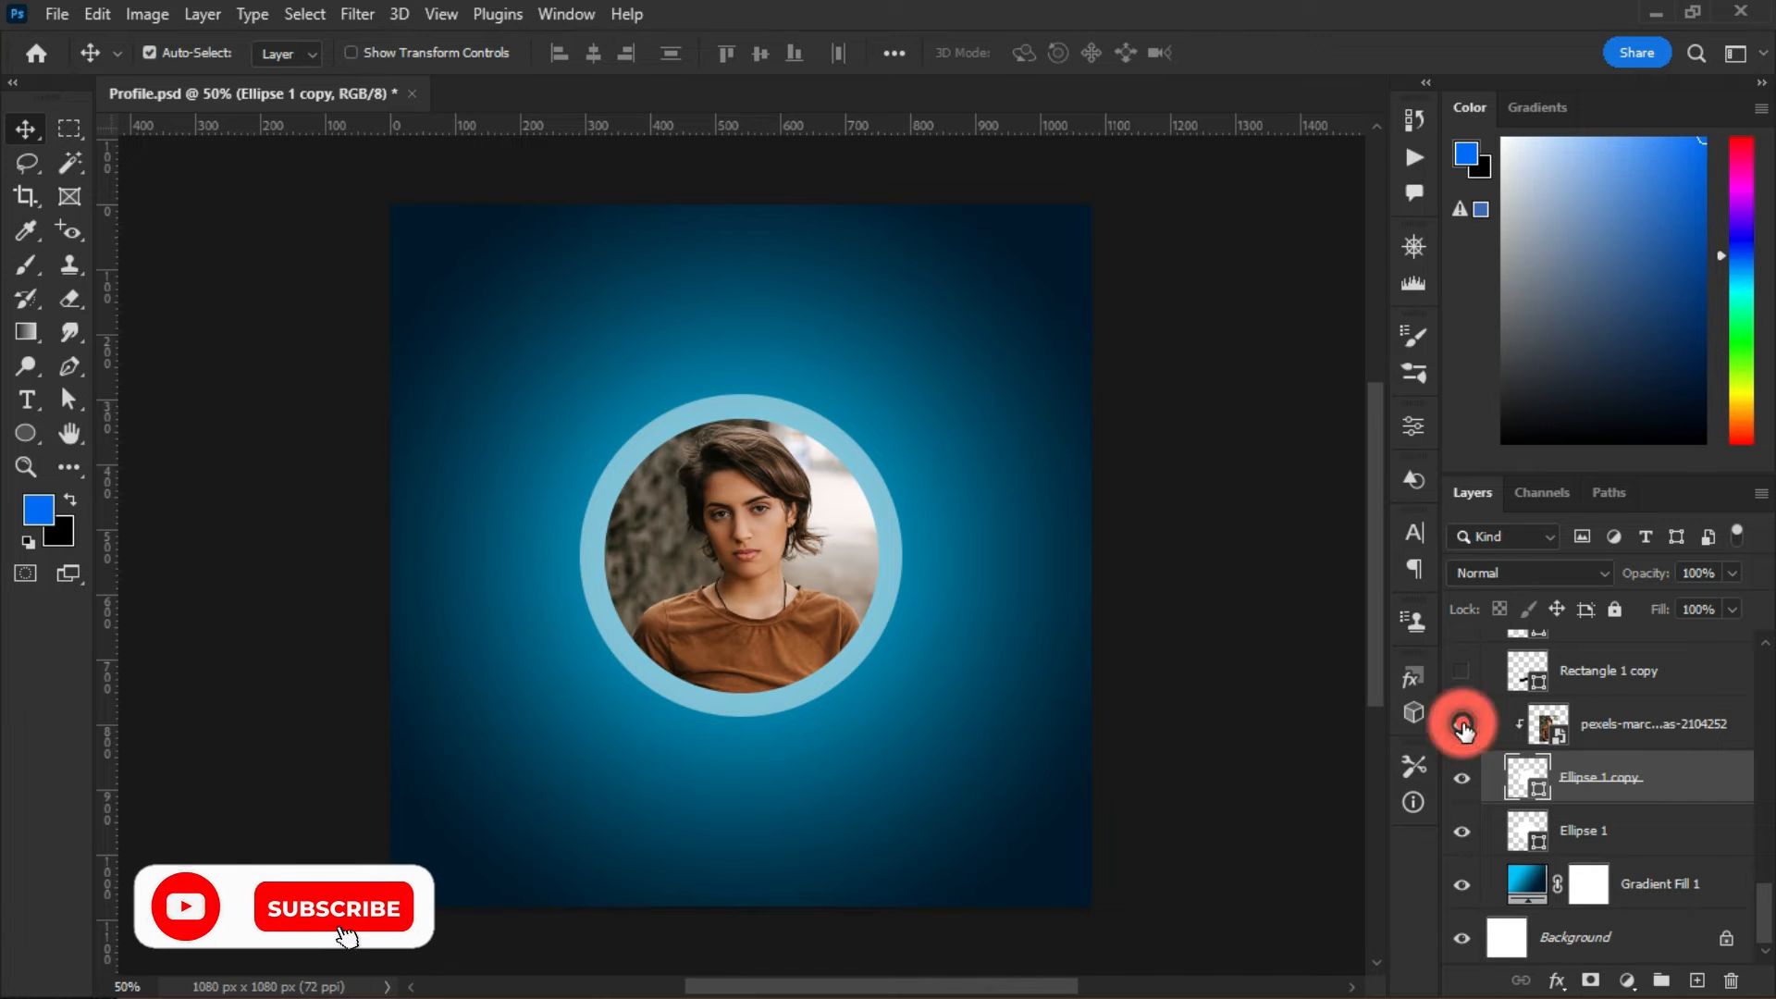
right_click(1592, 721)
left_click(1335, 648)
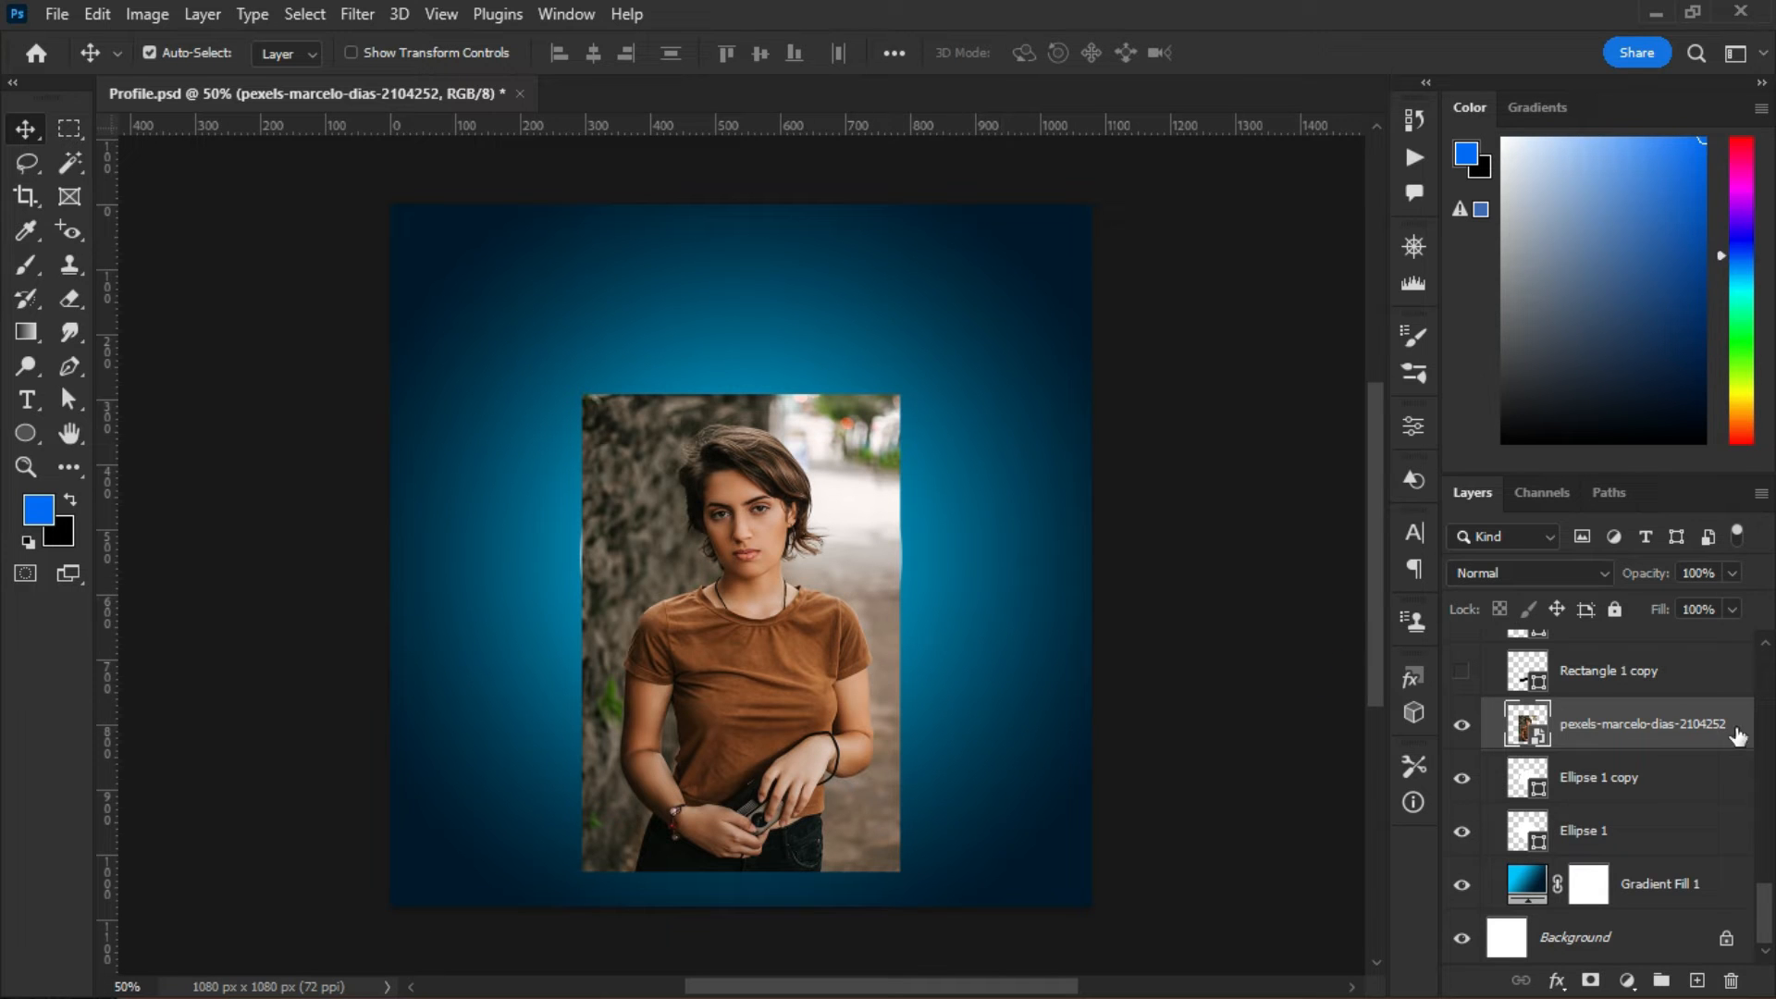
right_click(1656, 724)
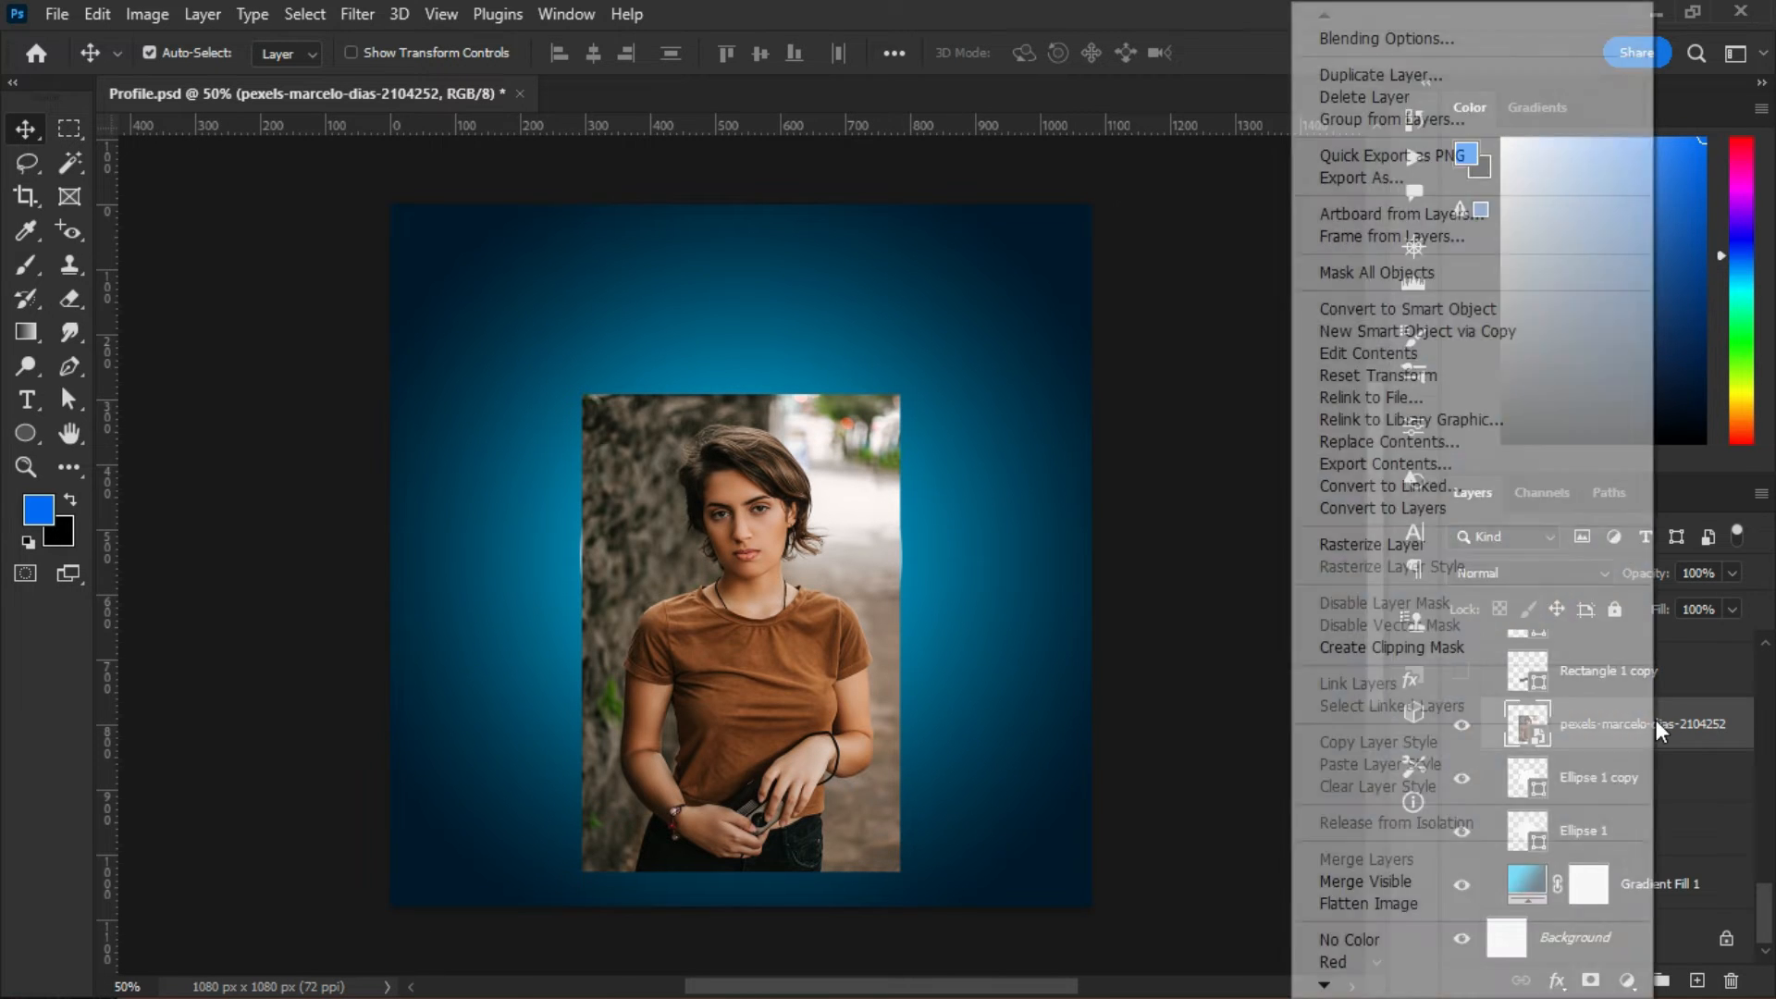
left_click(1370, 646)
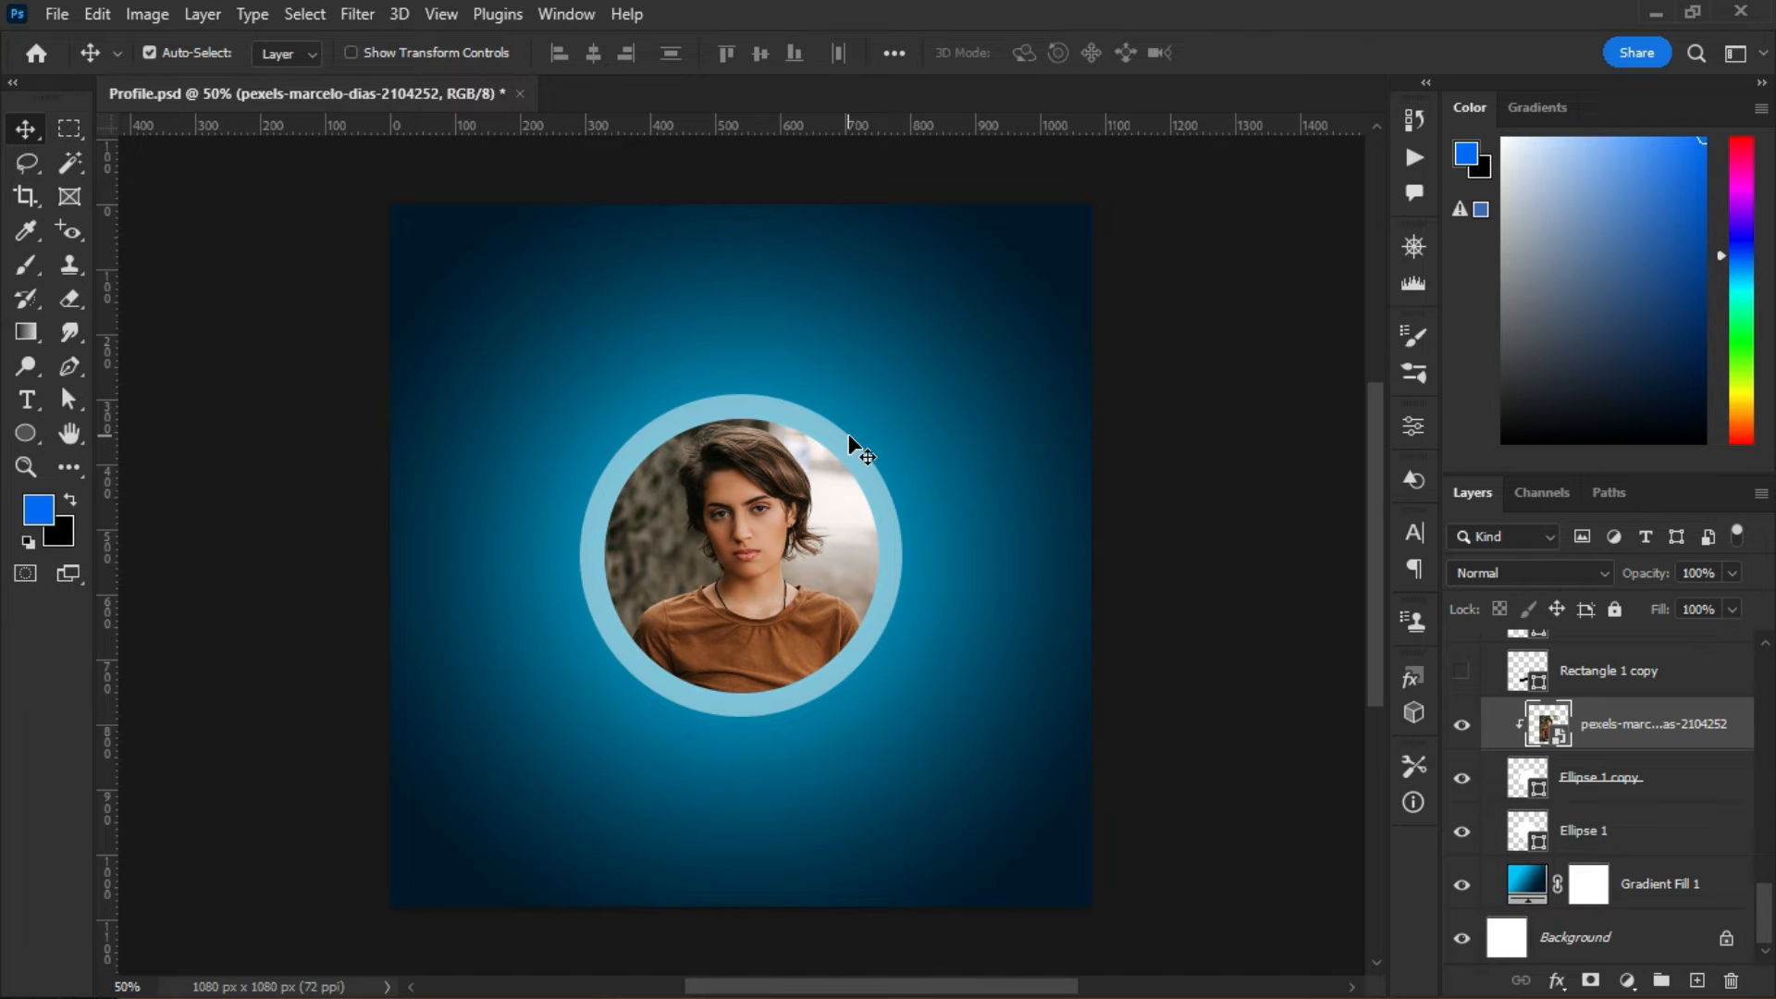
- Show the black Rectangle 1 copy banner below the portrait and pick the Rectangle Tool
left_click(1463, 678)
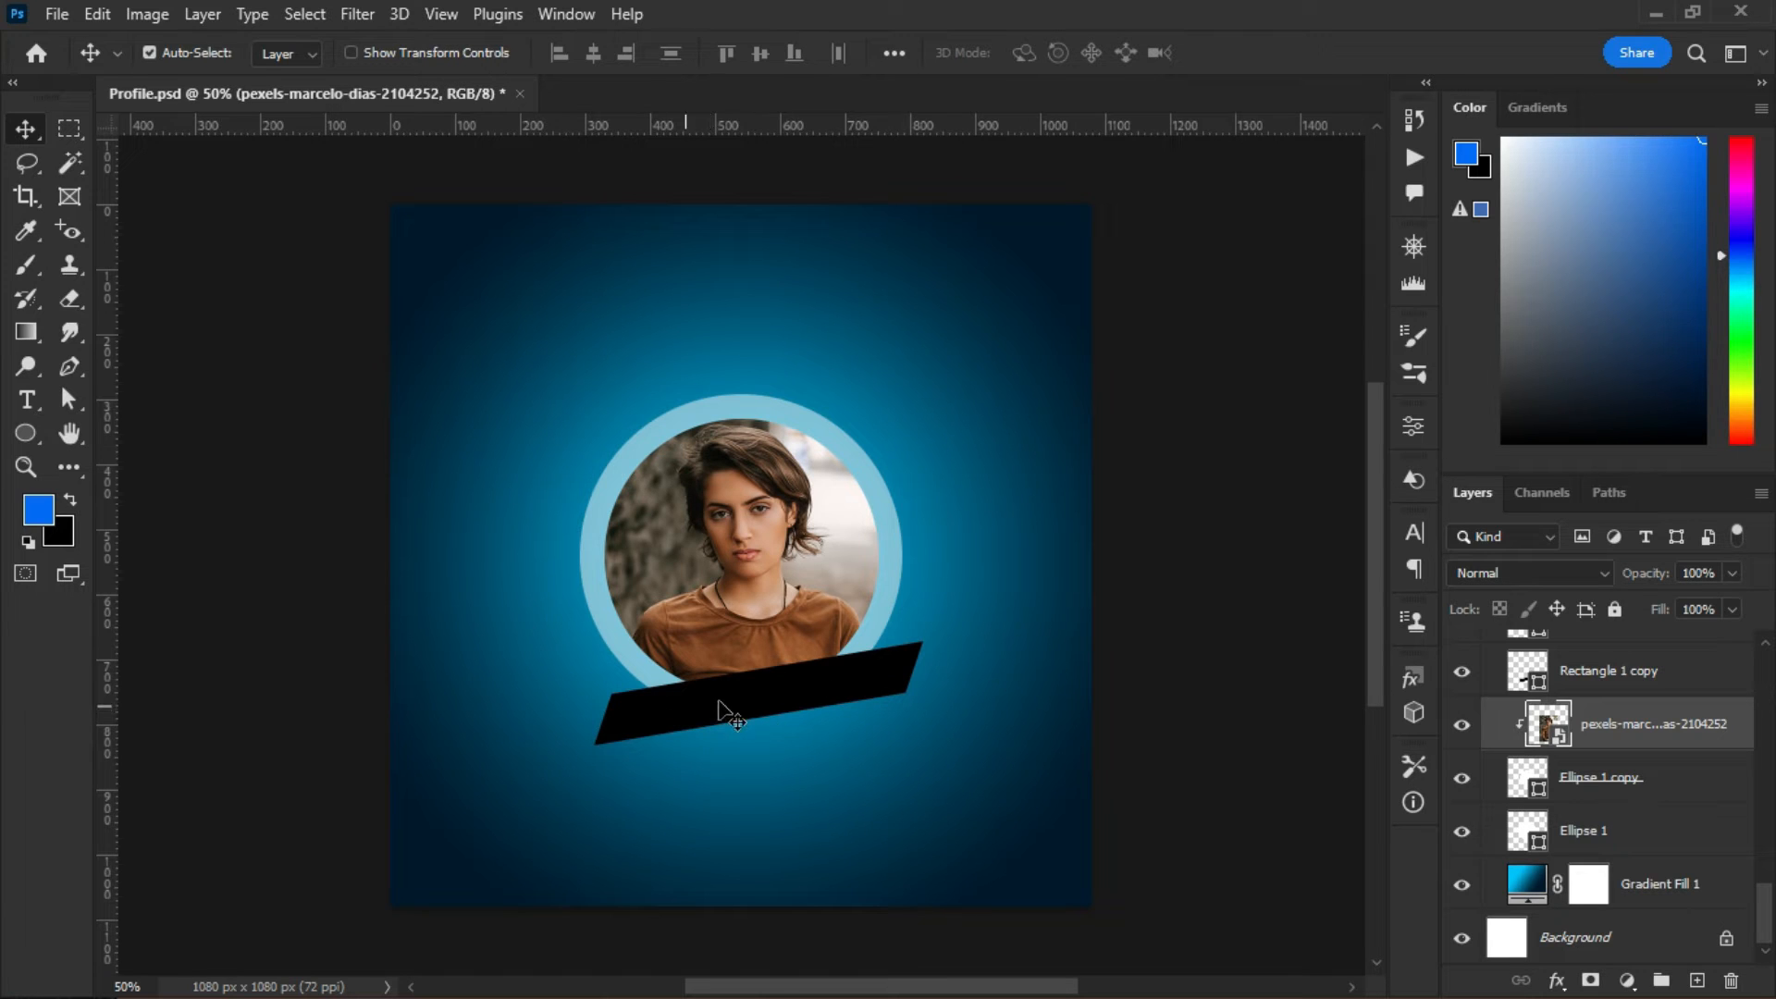
left_click(31, 433)
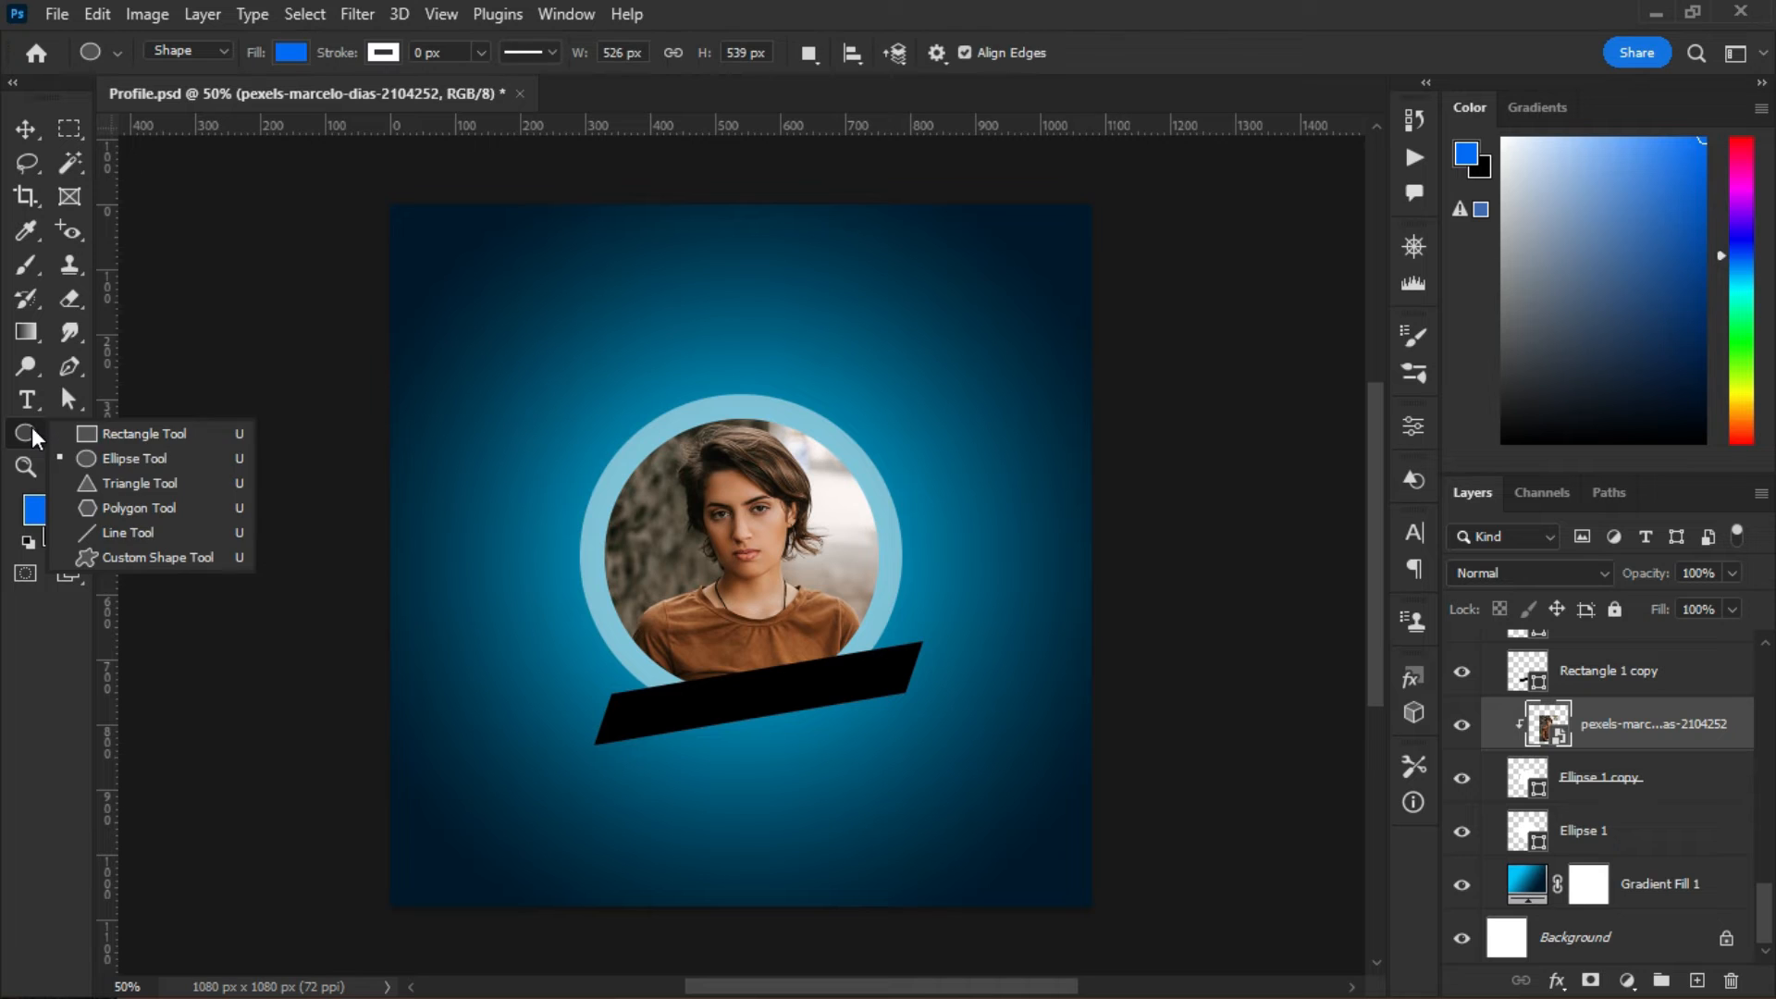
left_click(115, 433)
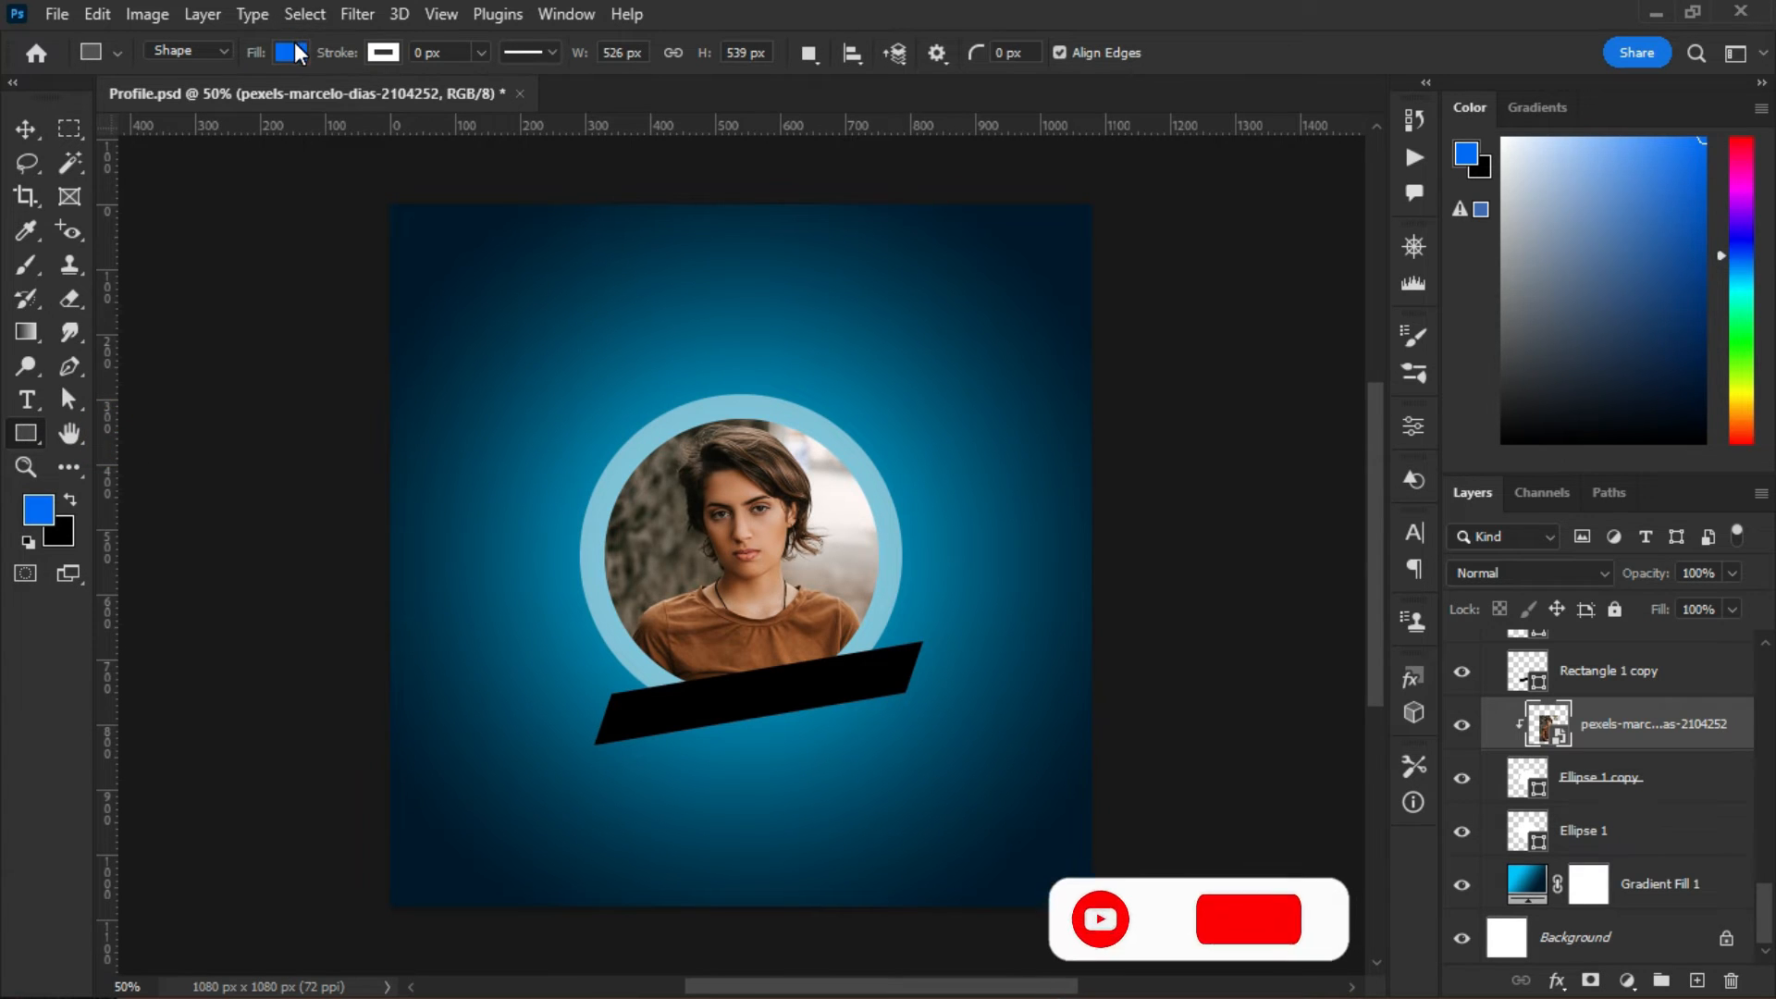
- Draw a white-filled 535×78 px rectangle above the portrait ring
left_click(291, 52)
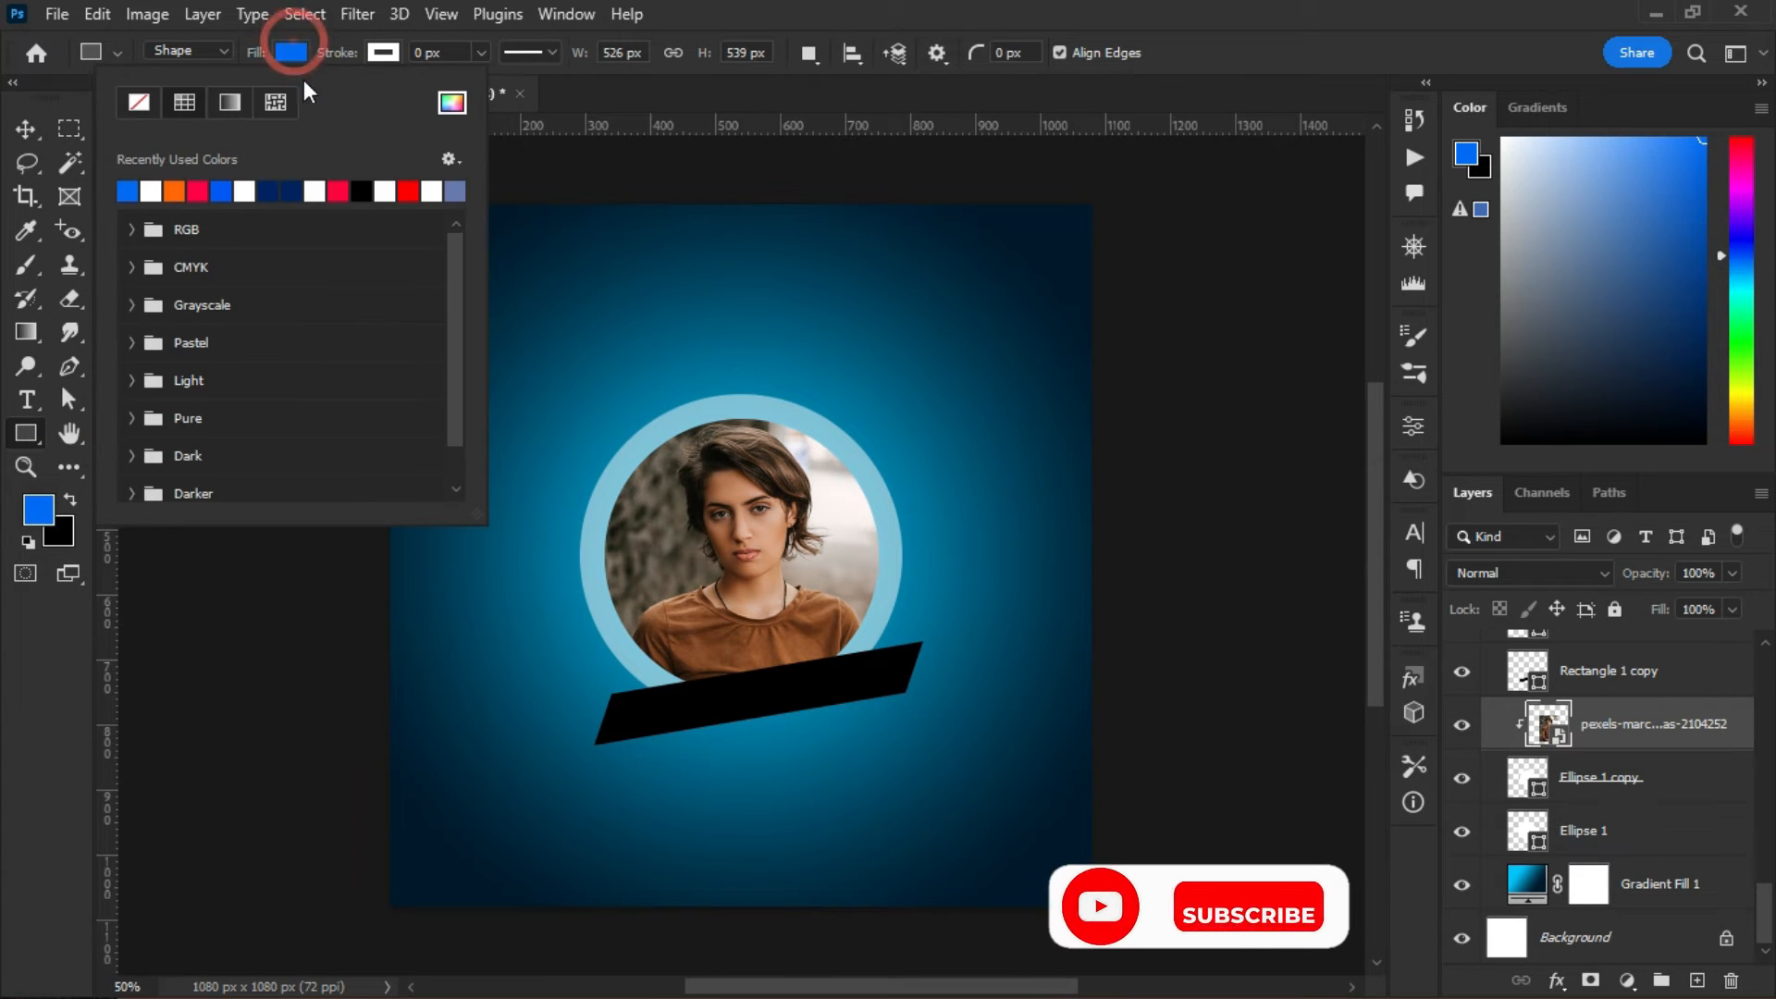
left_click(149, 192)
left_click_drag(580, 308, 929, 359)
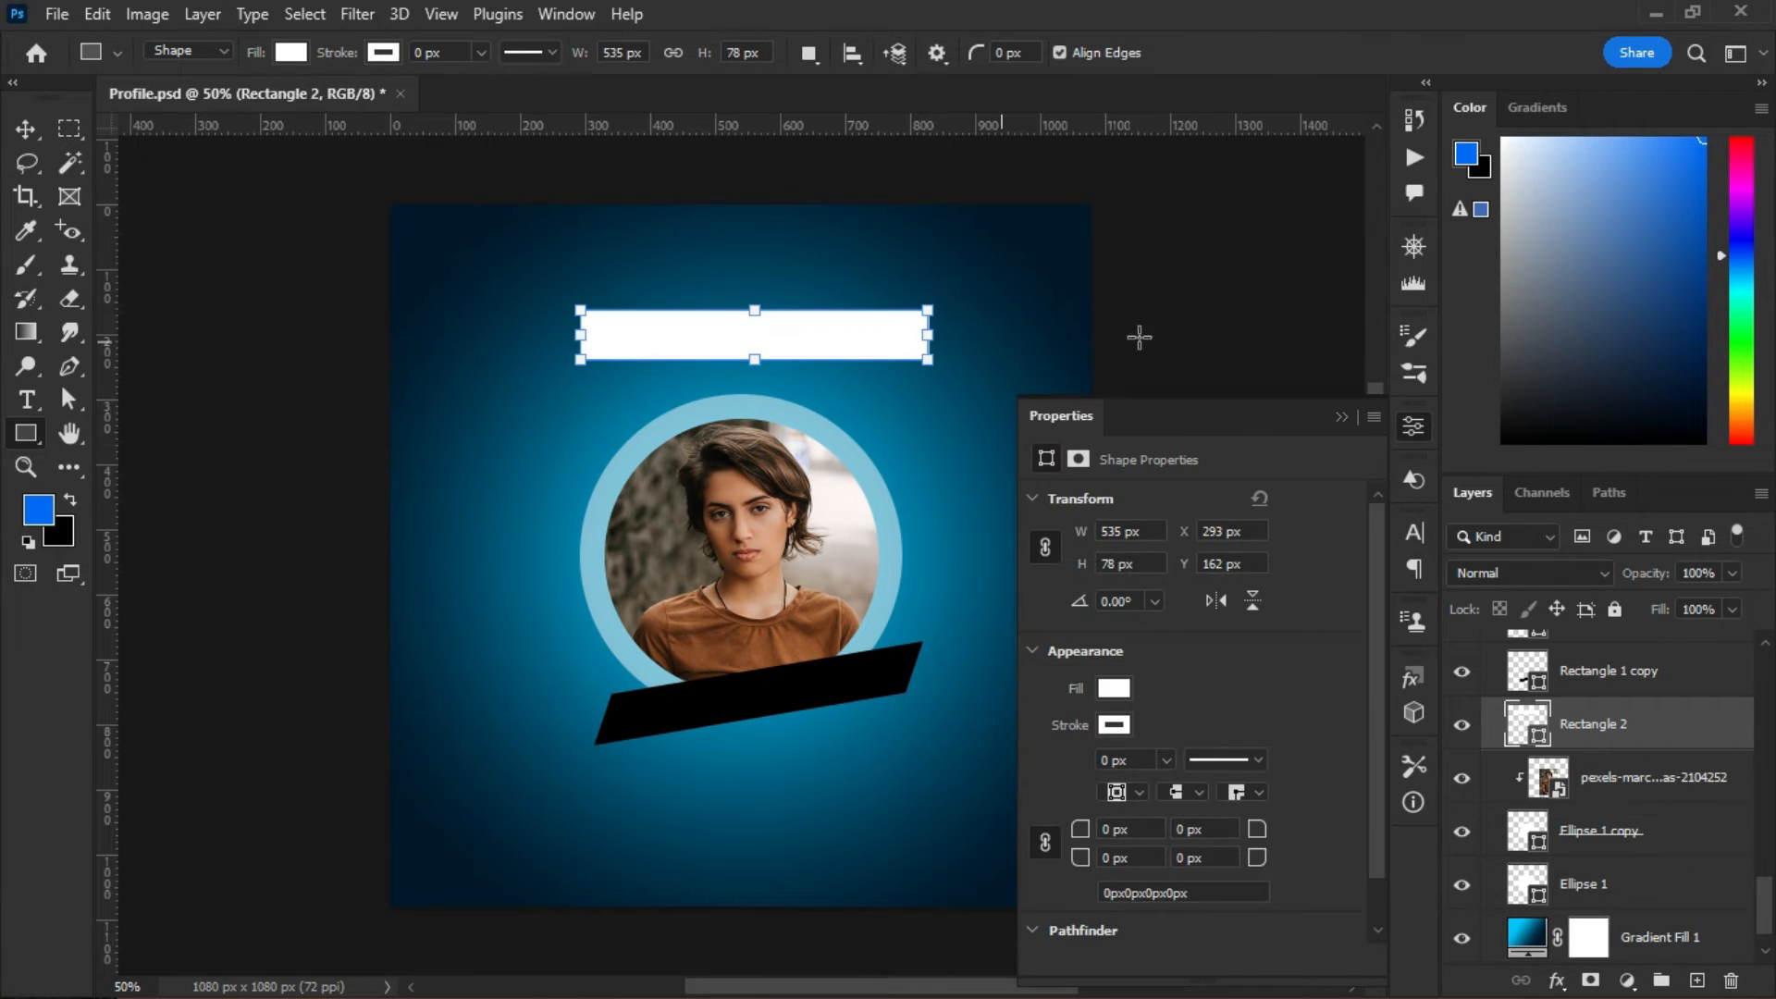
left_click(1338, 418)
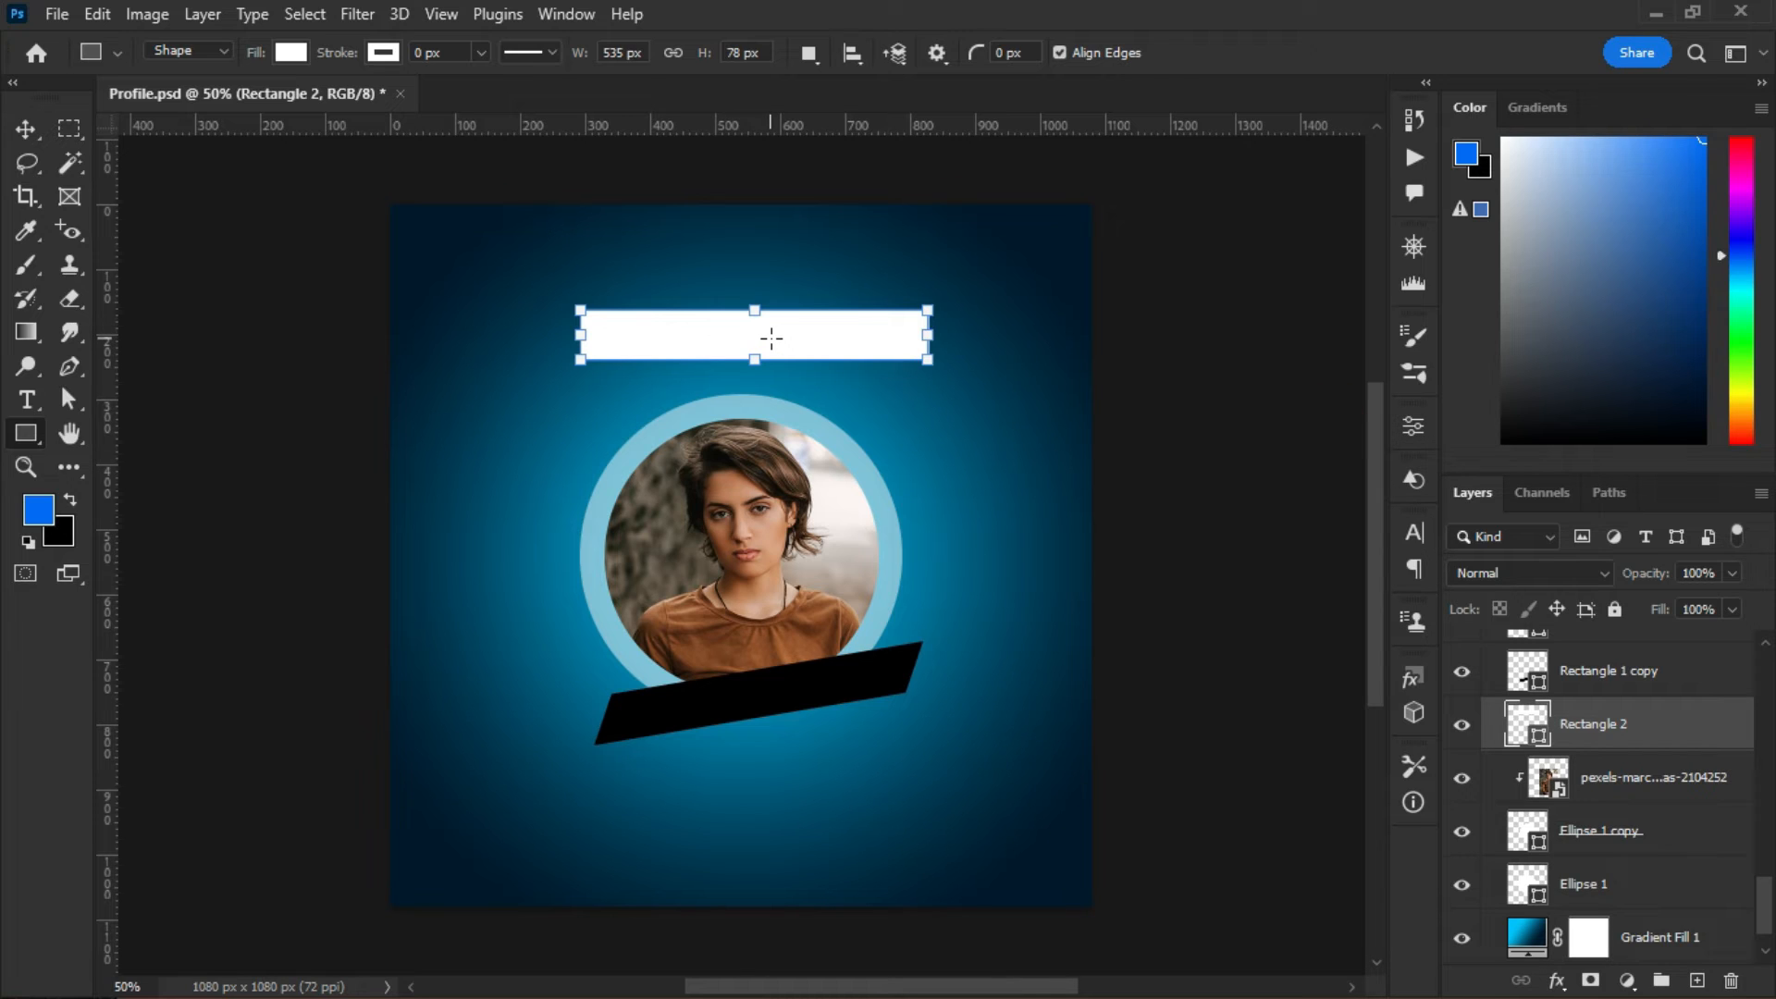
key("ctrl+t")
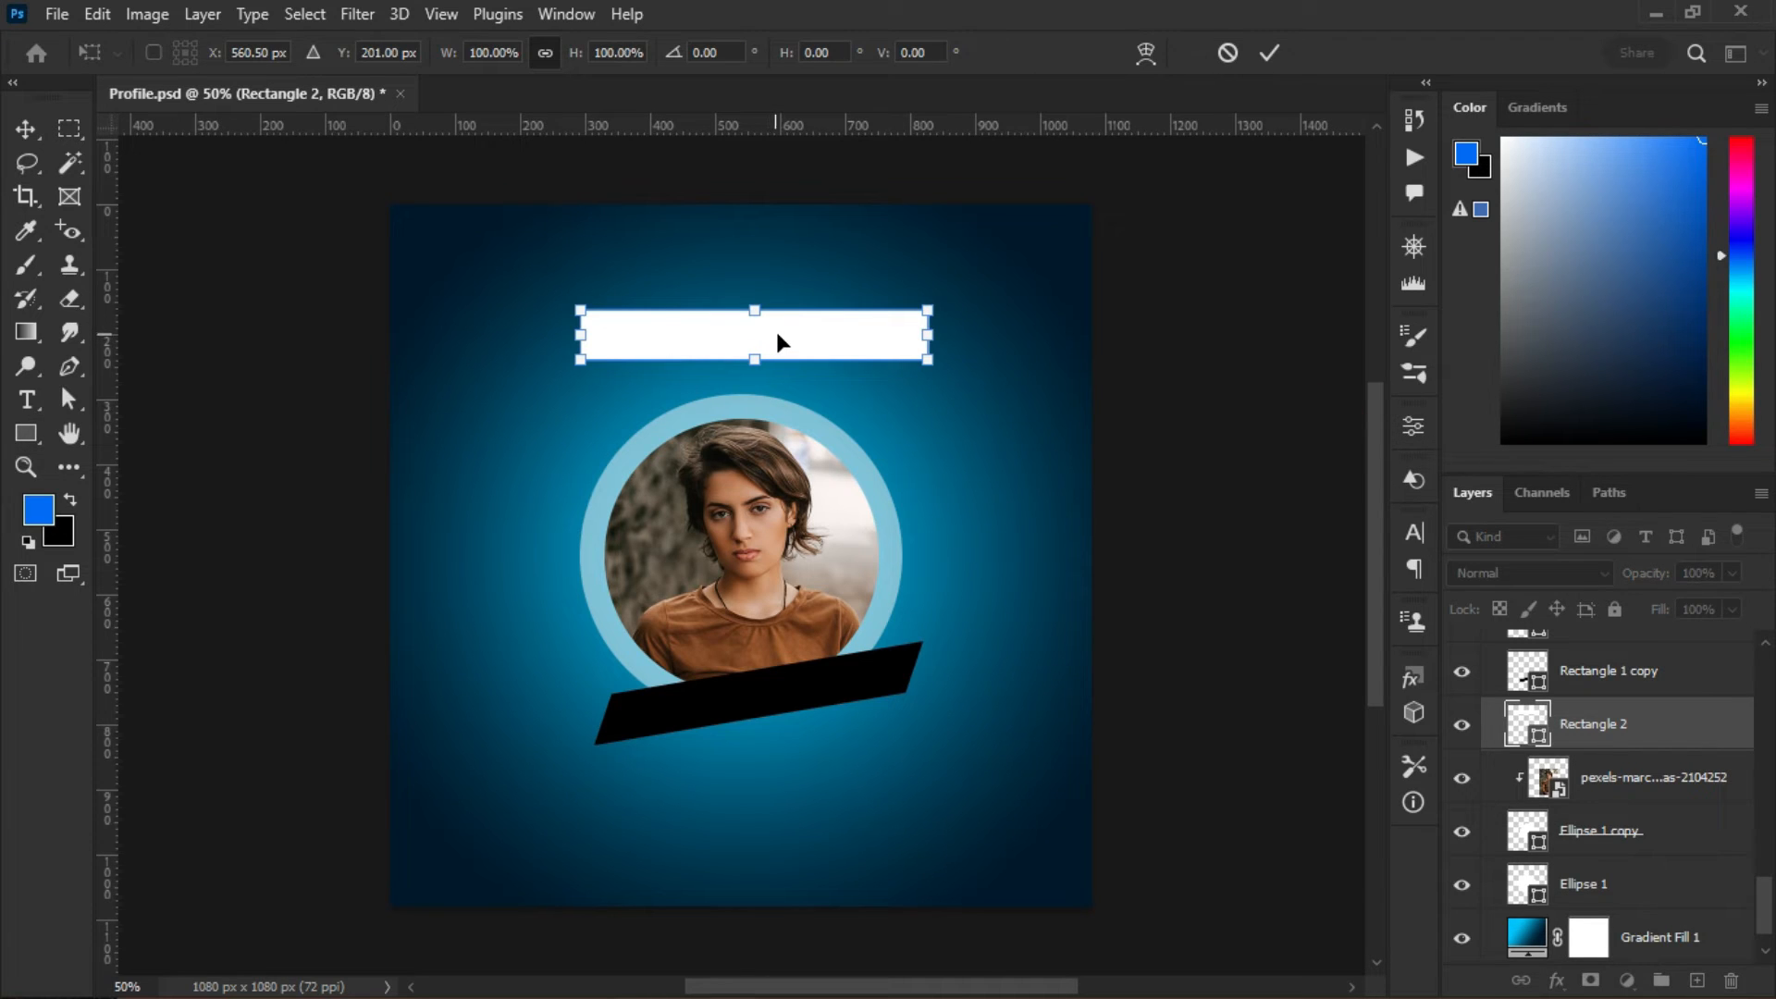
- Perspective-skew the white rectangle's top edge rightward into a 617 px wide parallelogram
right_click(780, 334)
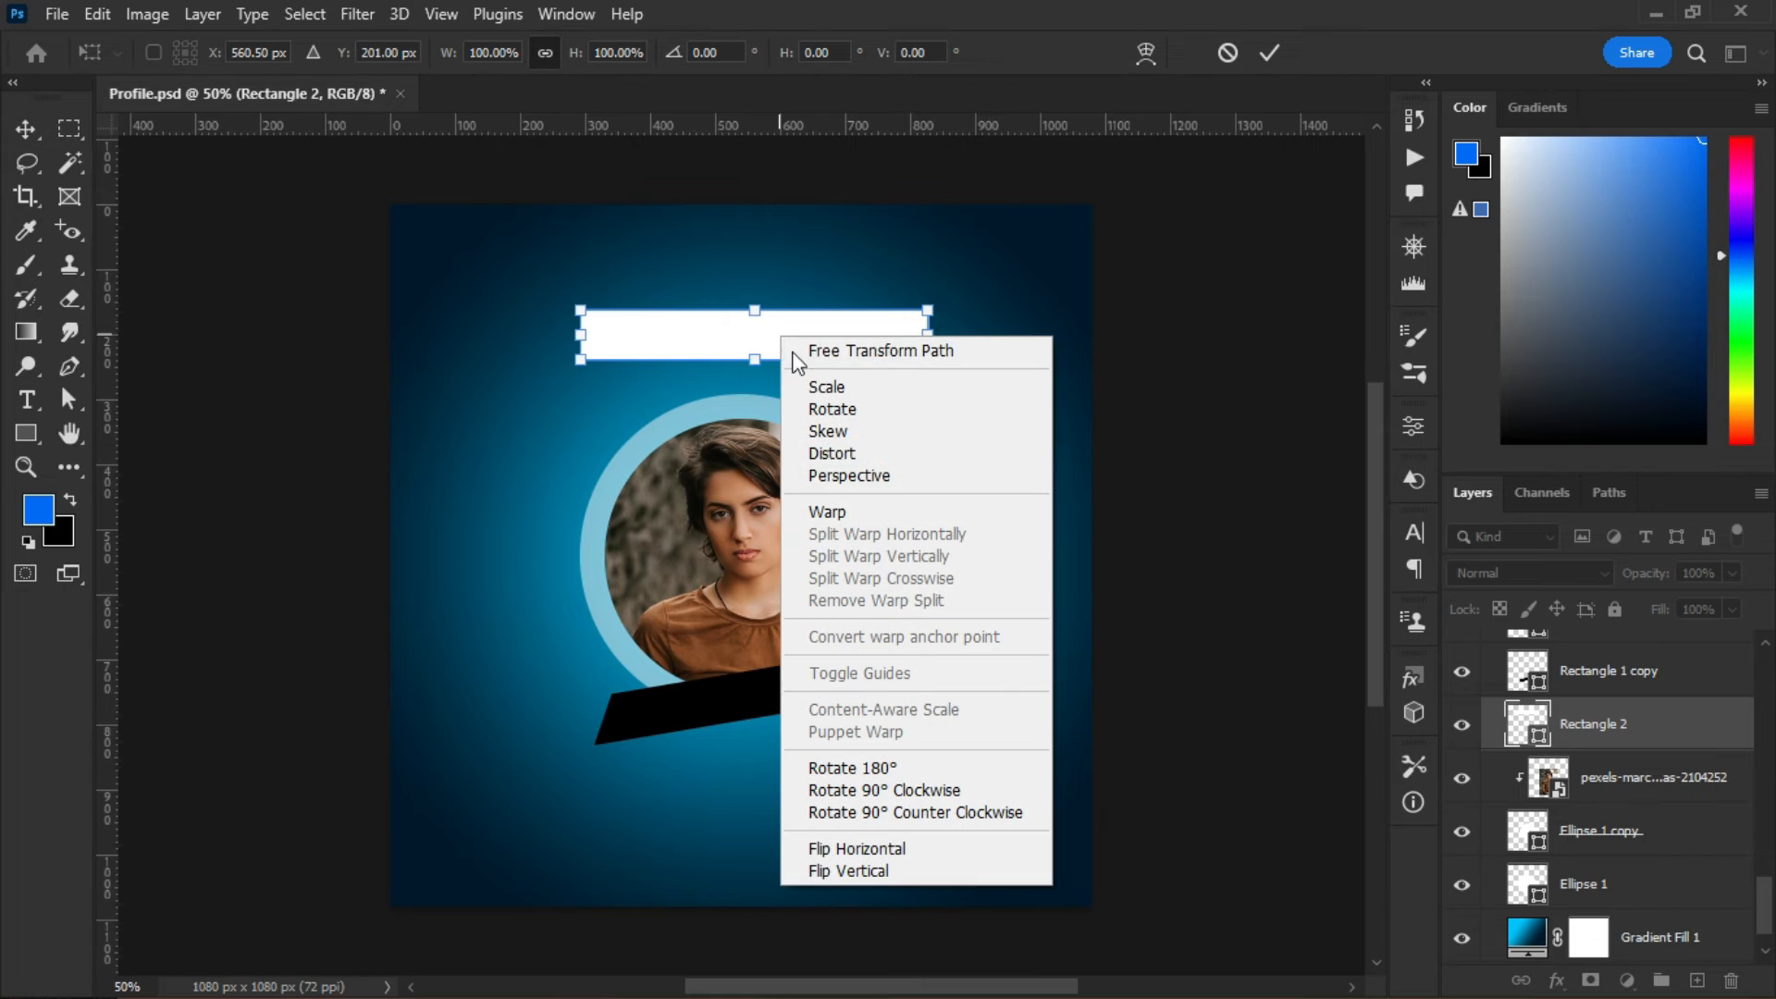
left_click(855, 476)
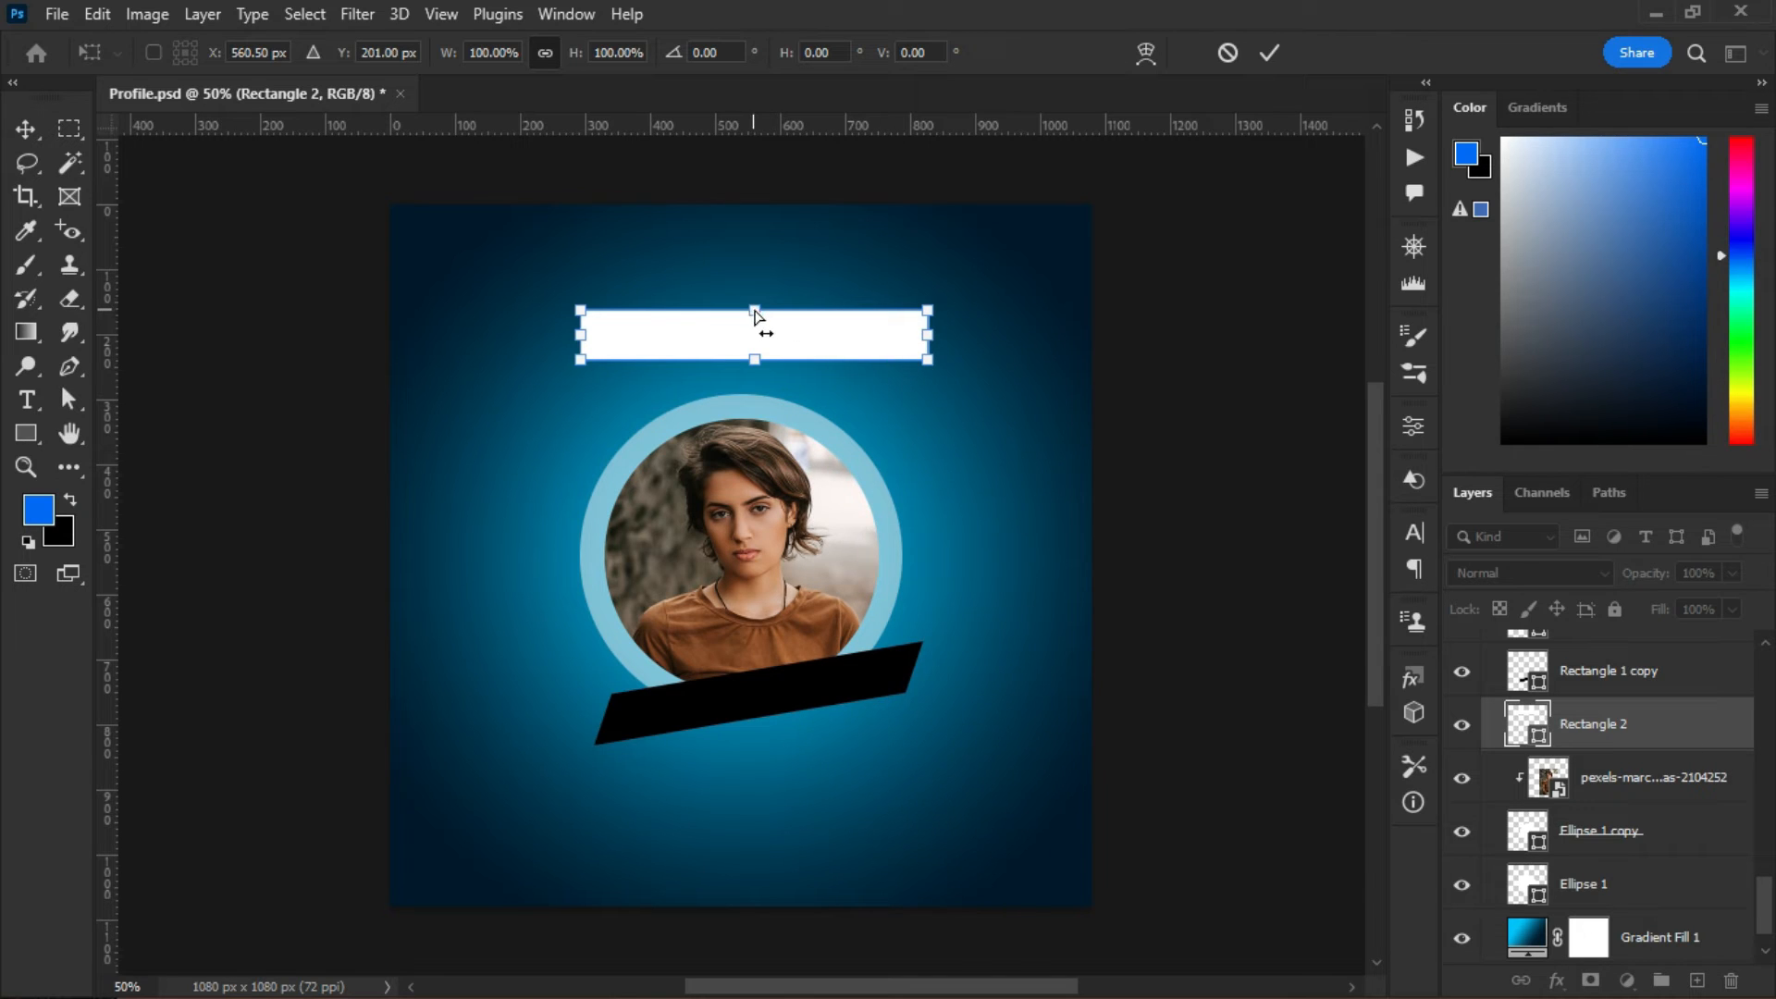
left_click_drag(754, 314, 818, 316)
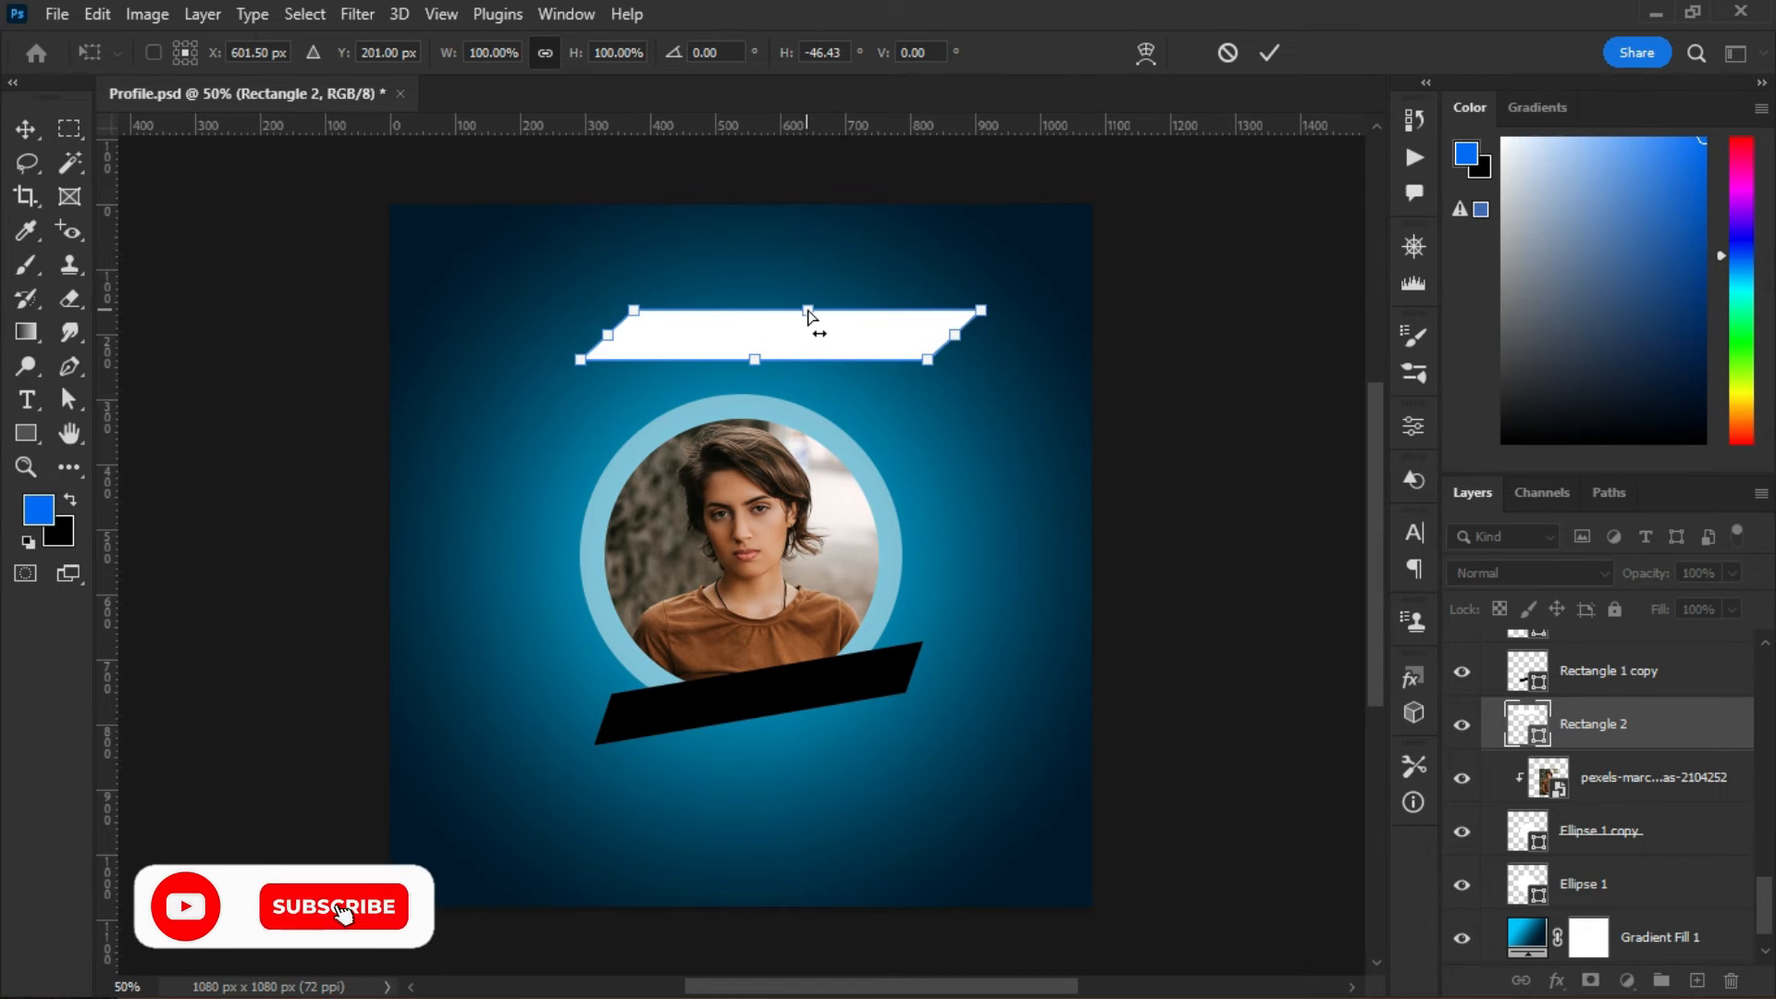
left_click(1268, 52)
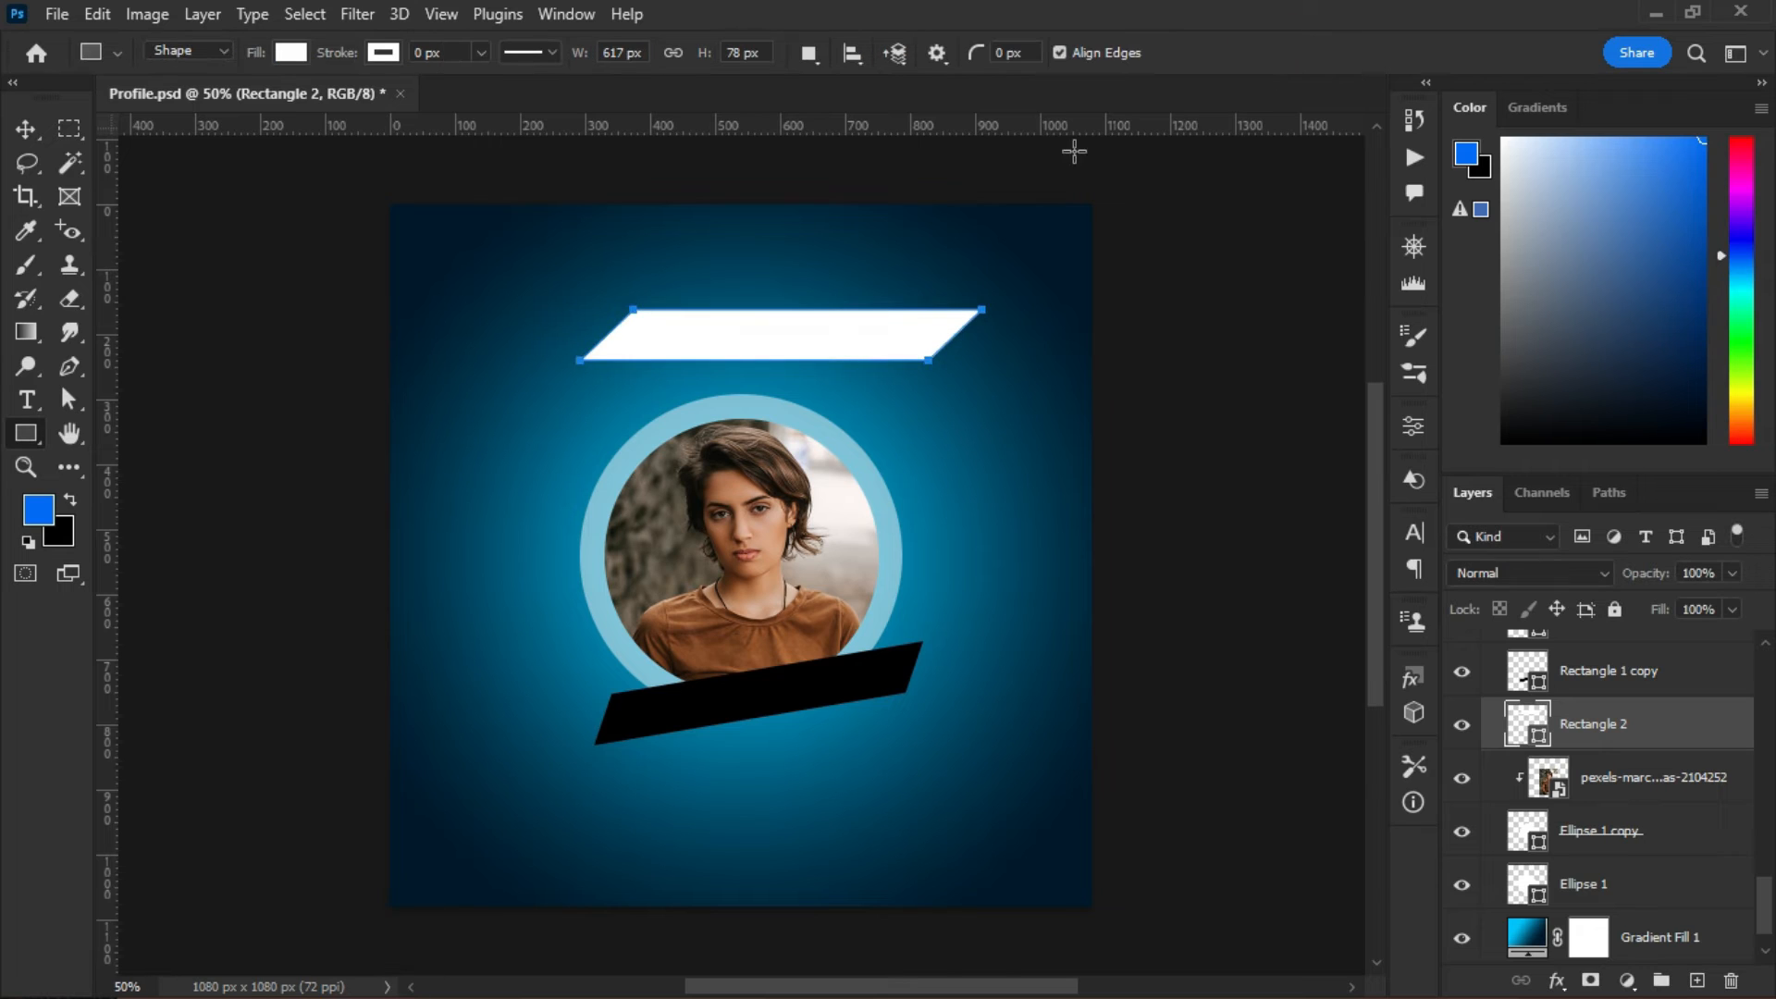
- Rotate the white parallelogram about -8°, move it down onto the ring, then delete it
key("v")
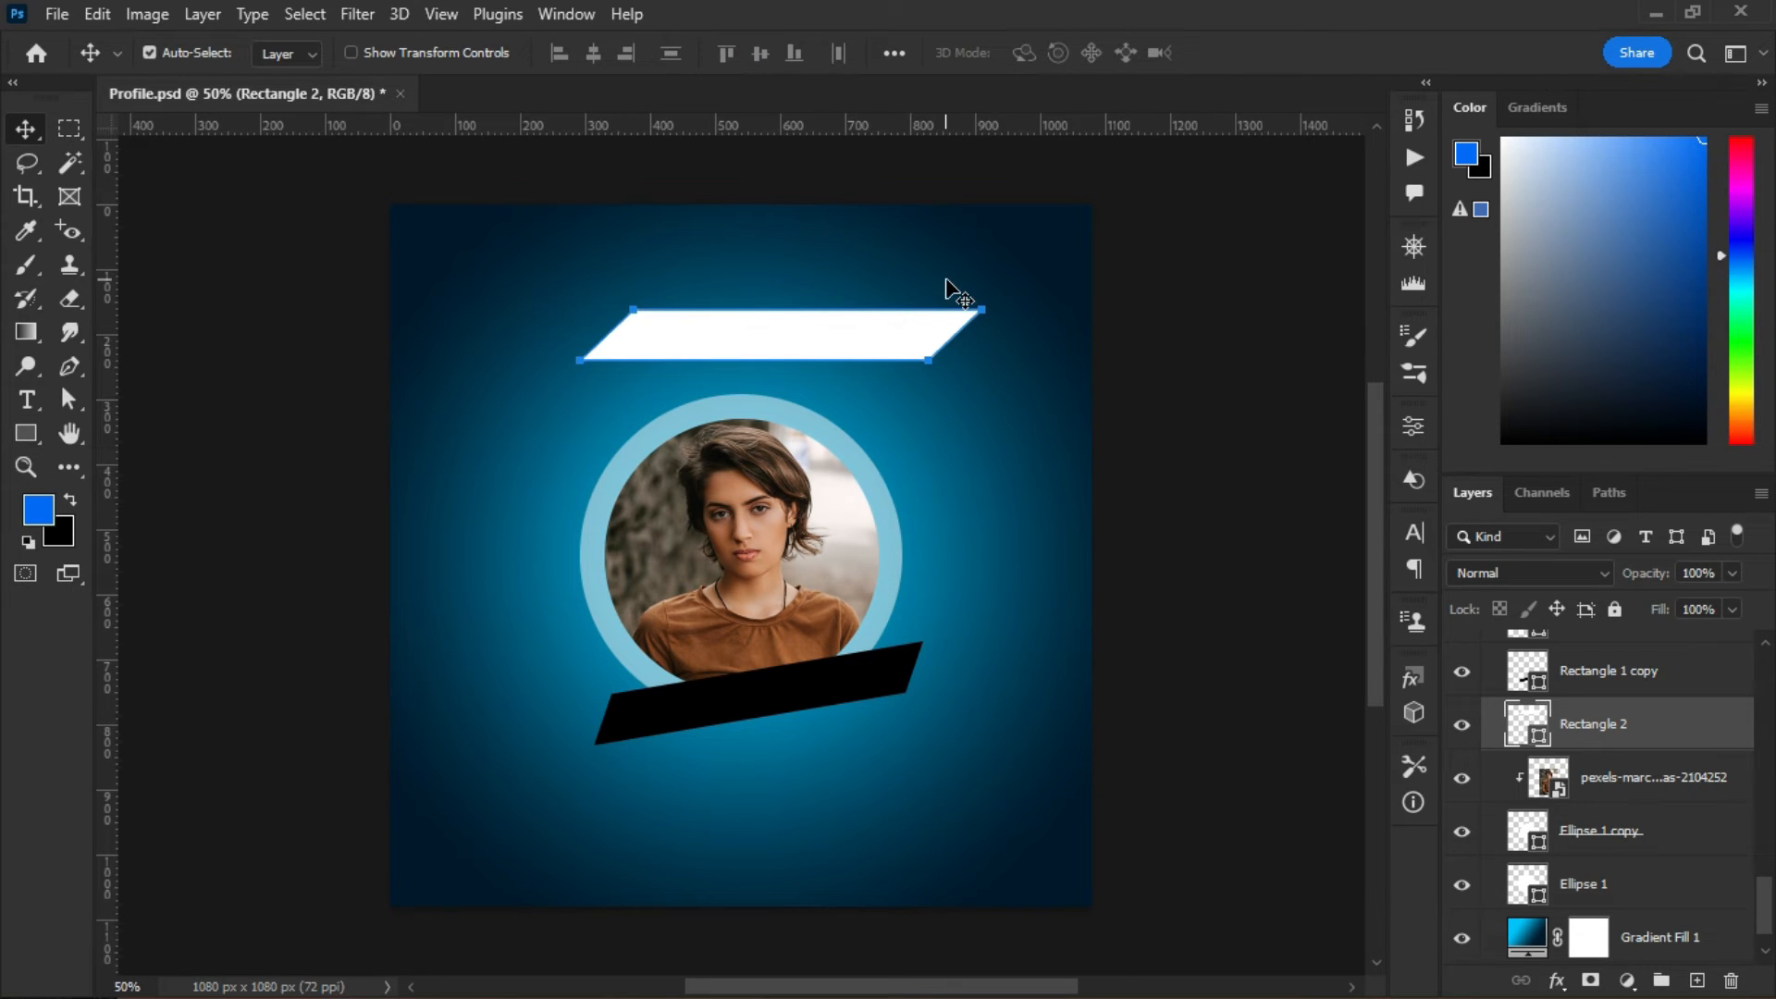
left_click(945, 278)
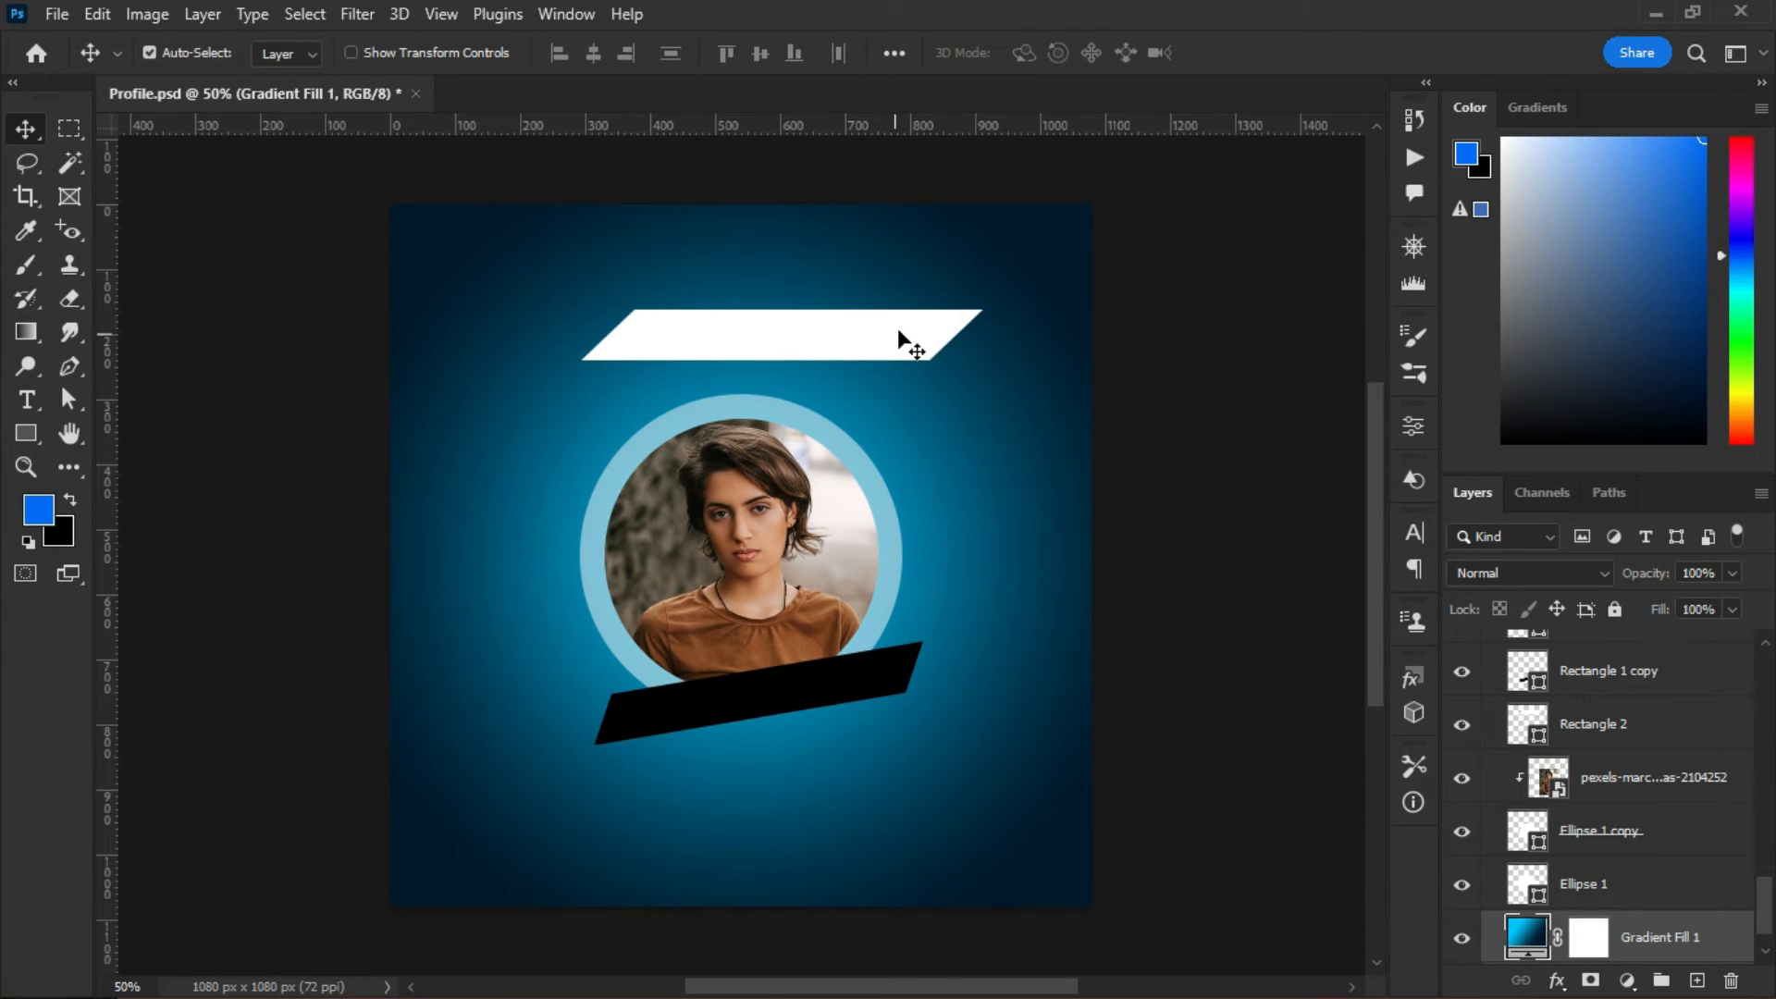
left_click(845, 366)
key("ctrl+t")
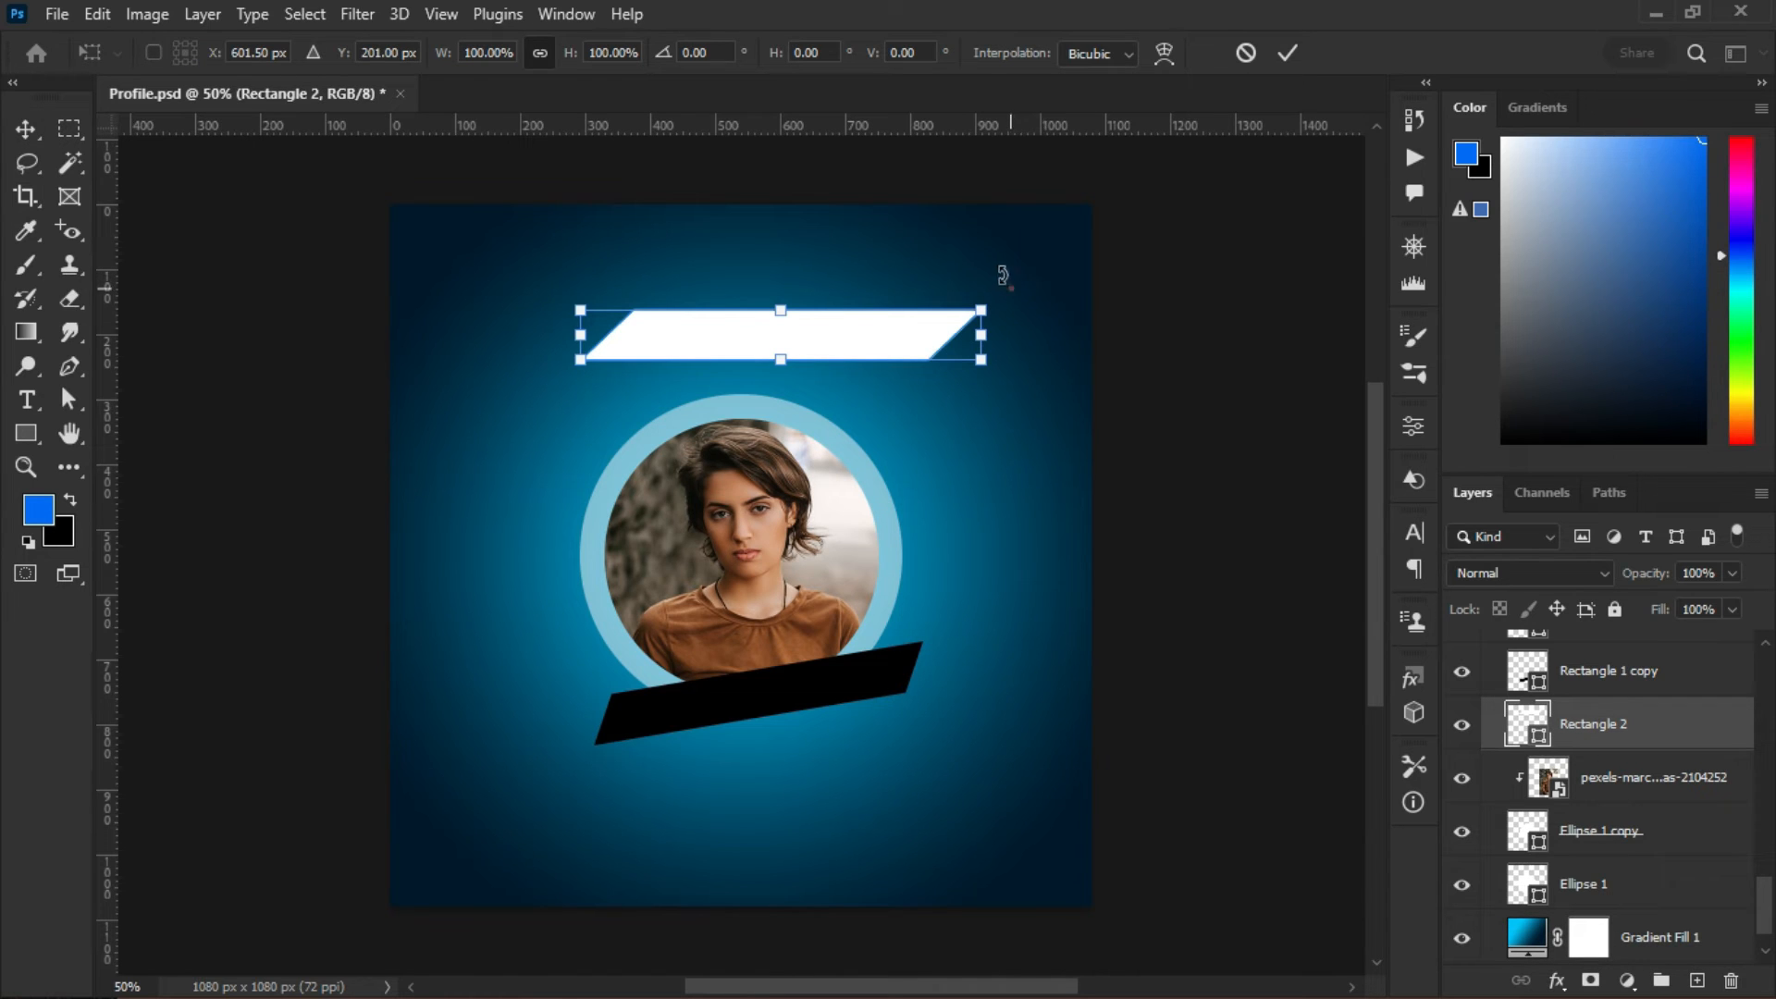
left_click_drag(1003, 274, 990, 258)
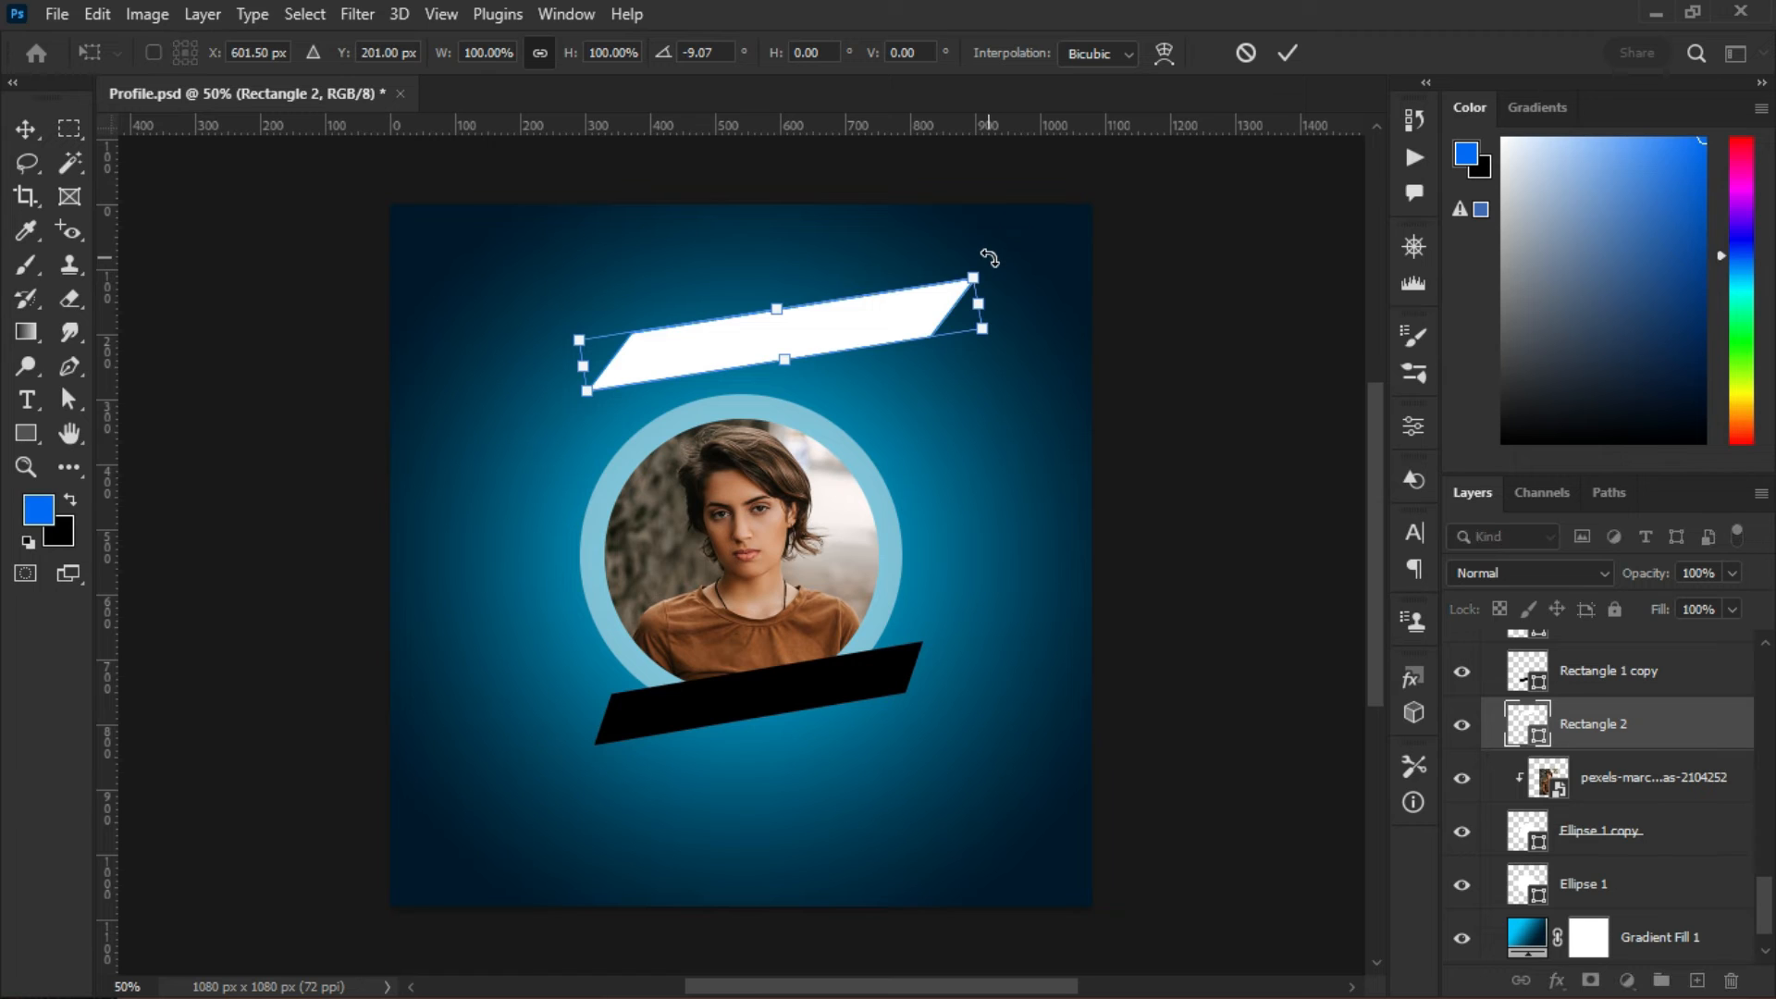
left_click(1291, 54)
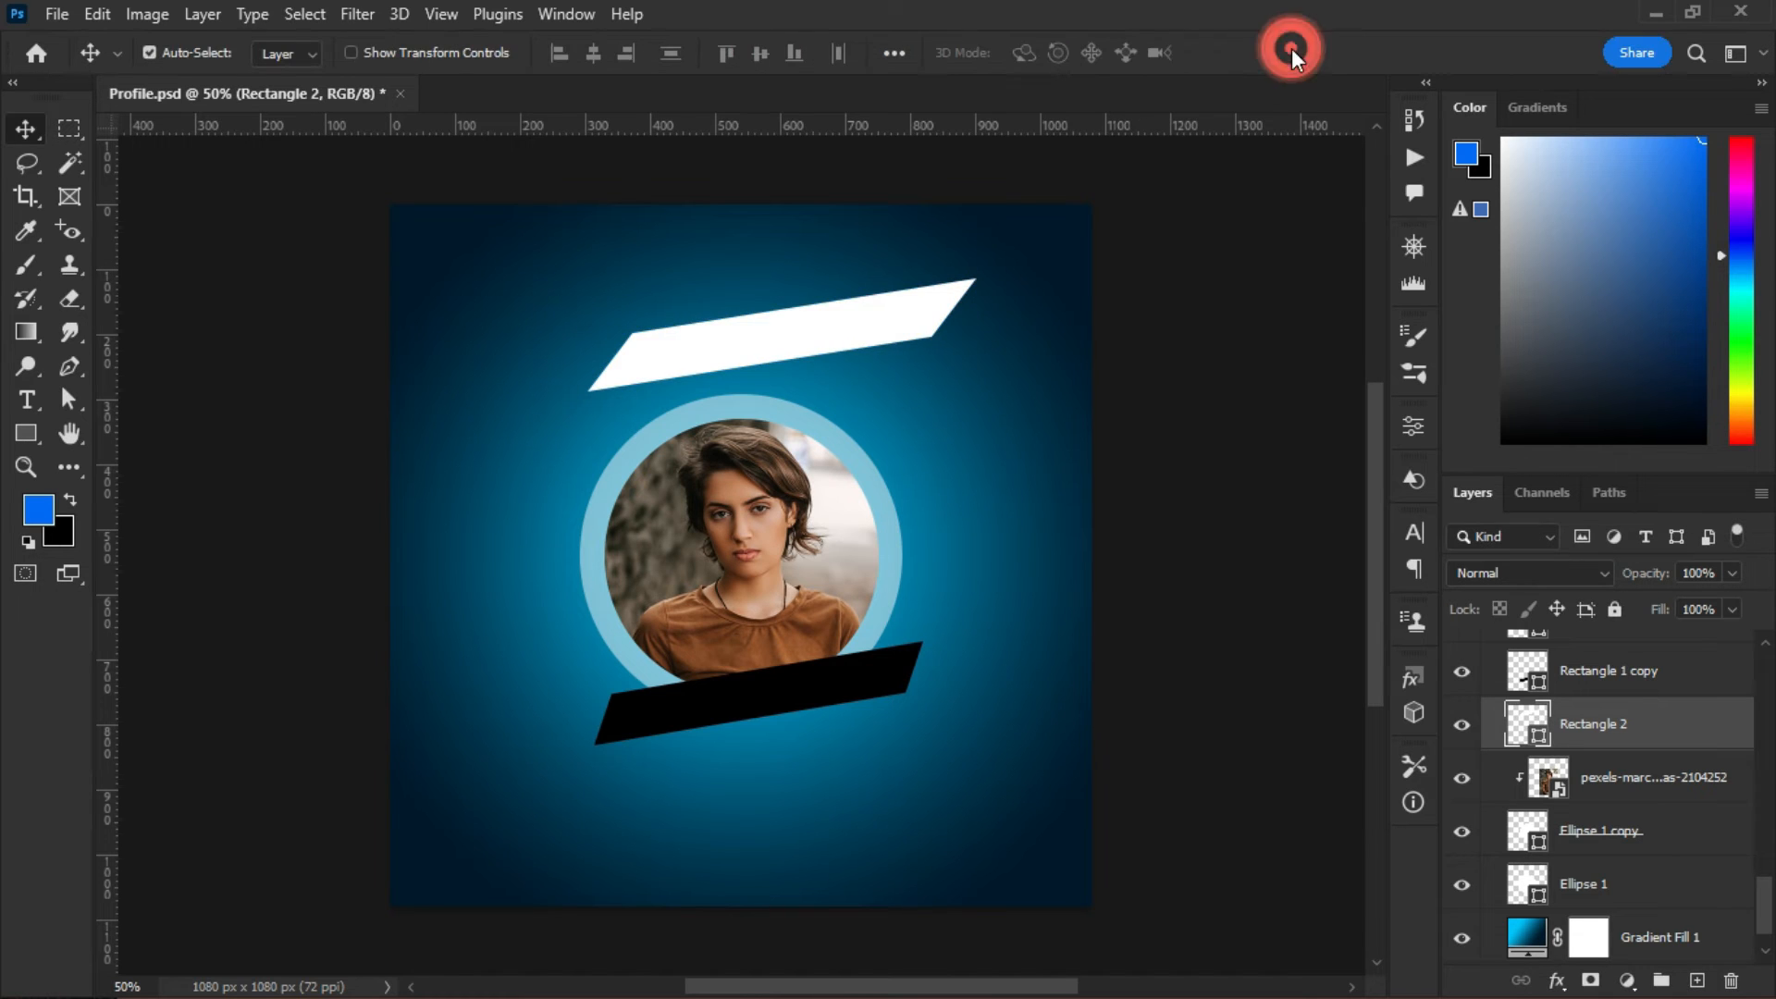
left_click_drag(807, 365, 794, 396)
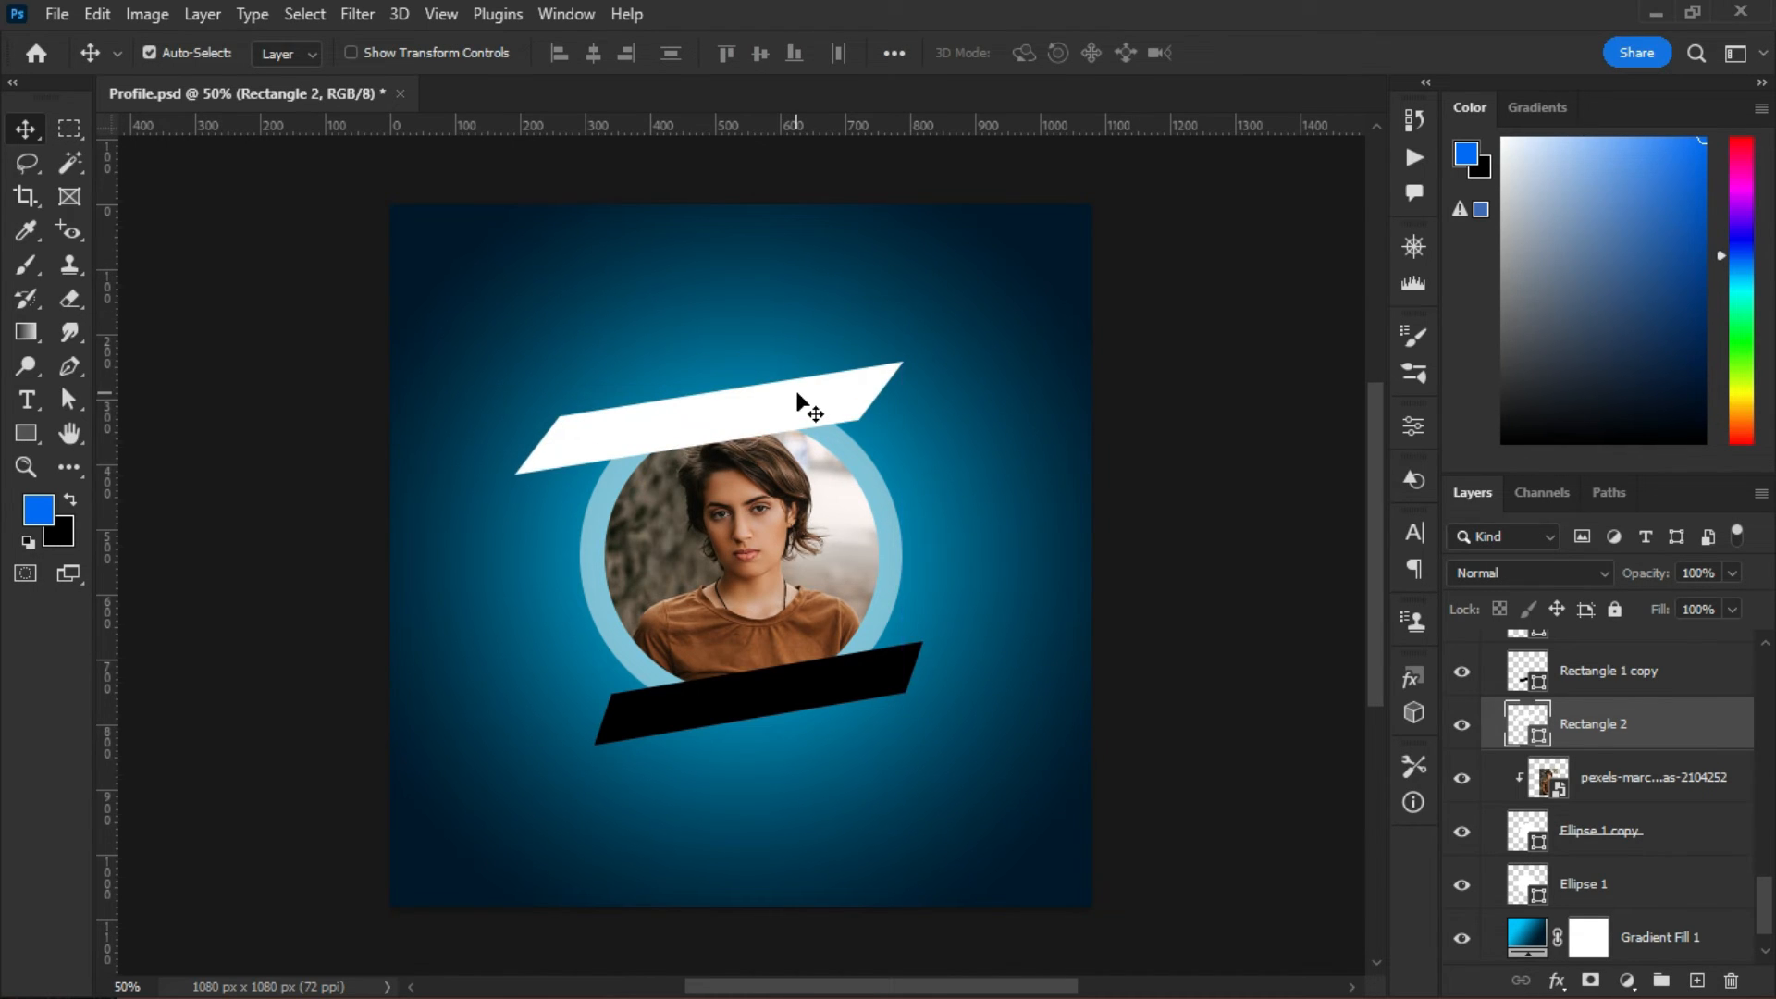
key("Delete")
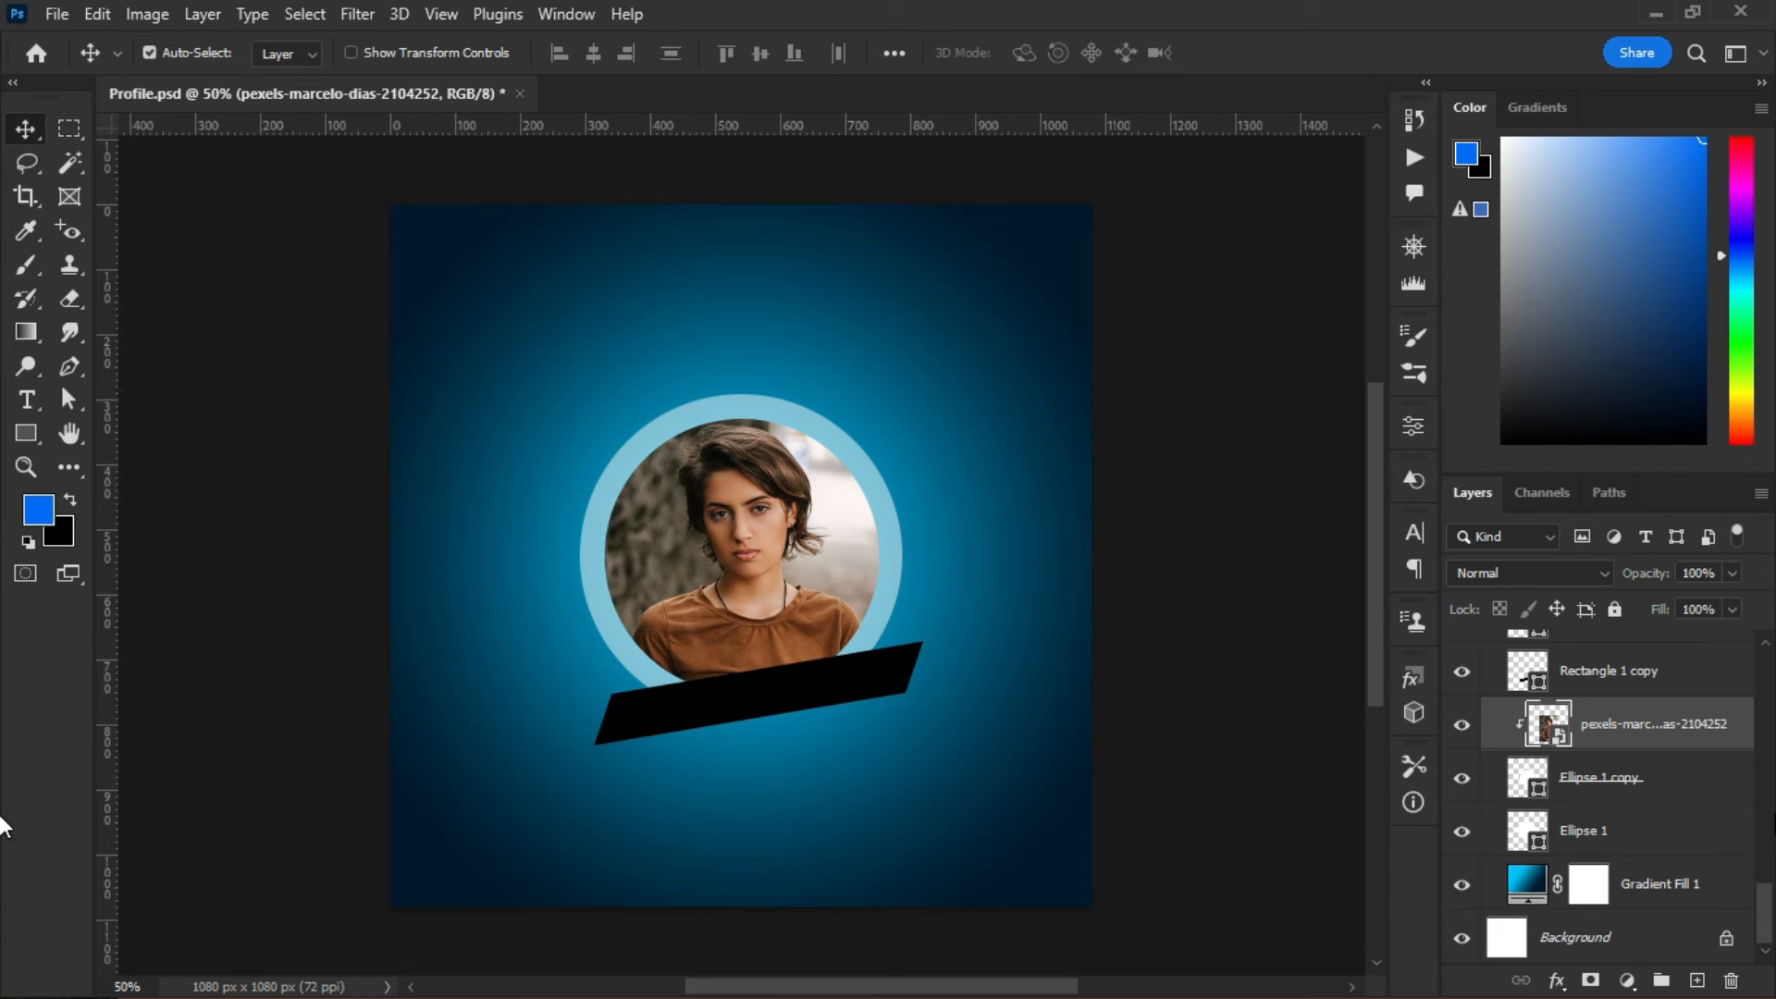
- Show Rectangle 1, Rectangle 2 copy, Rectangle 2 copy 5, Shape 2 and the top shape layer
left_click_drag(1769, 911, 1768, 869)
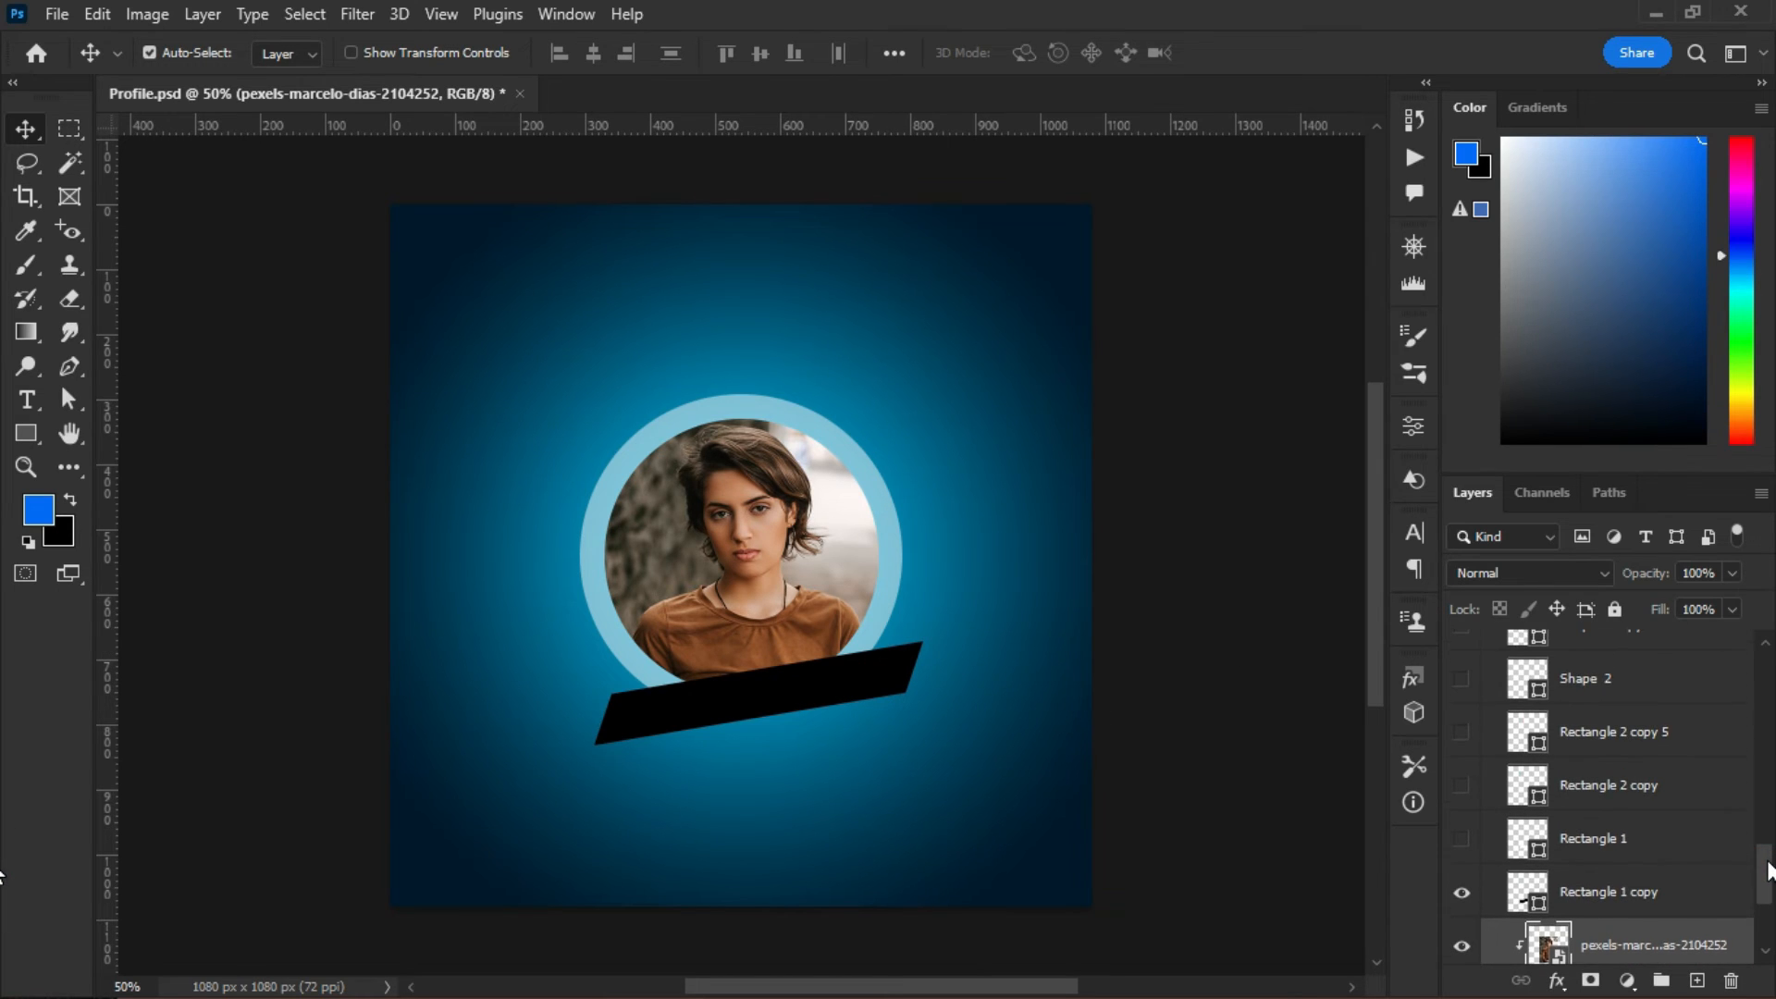
left_click(1460, 840)
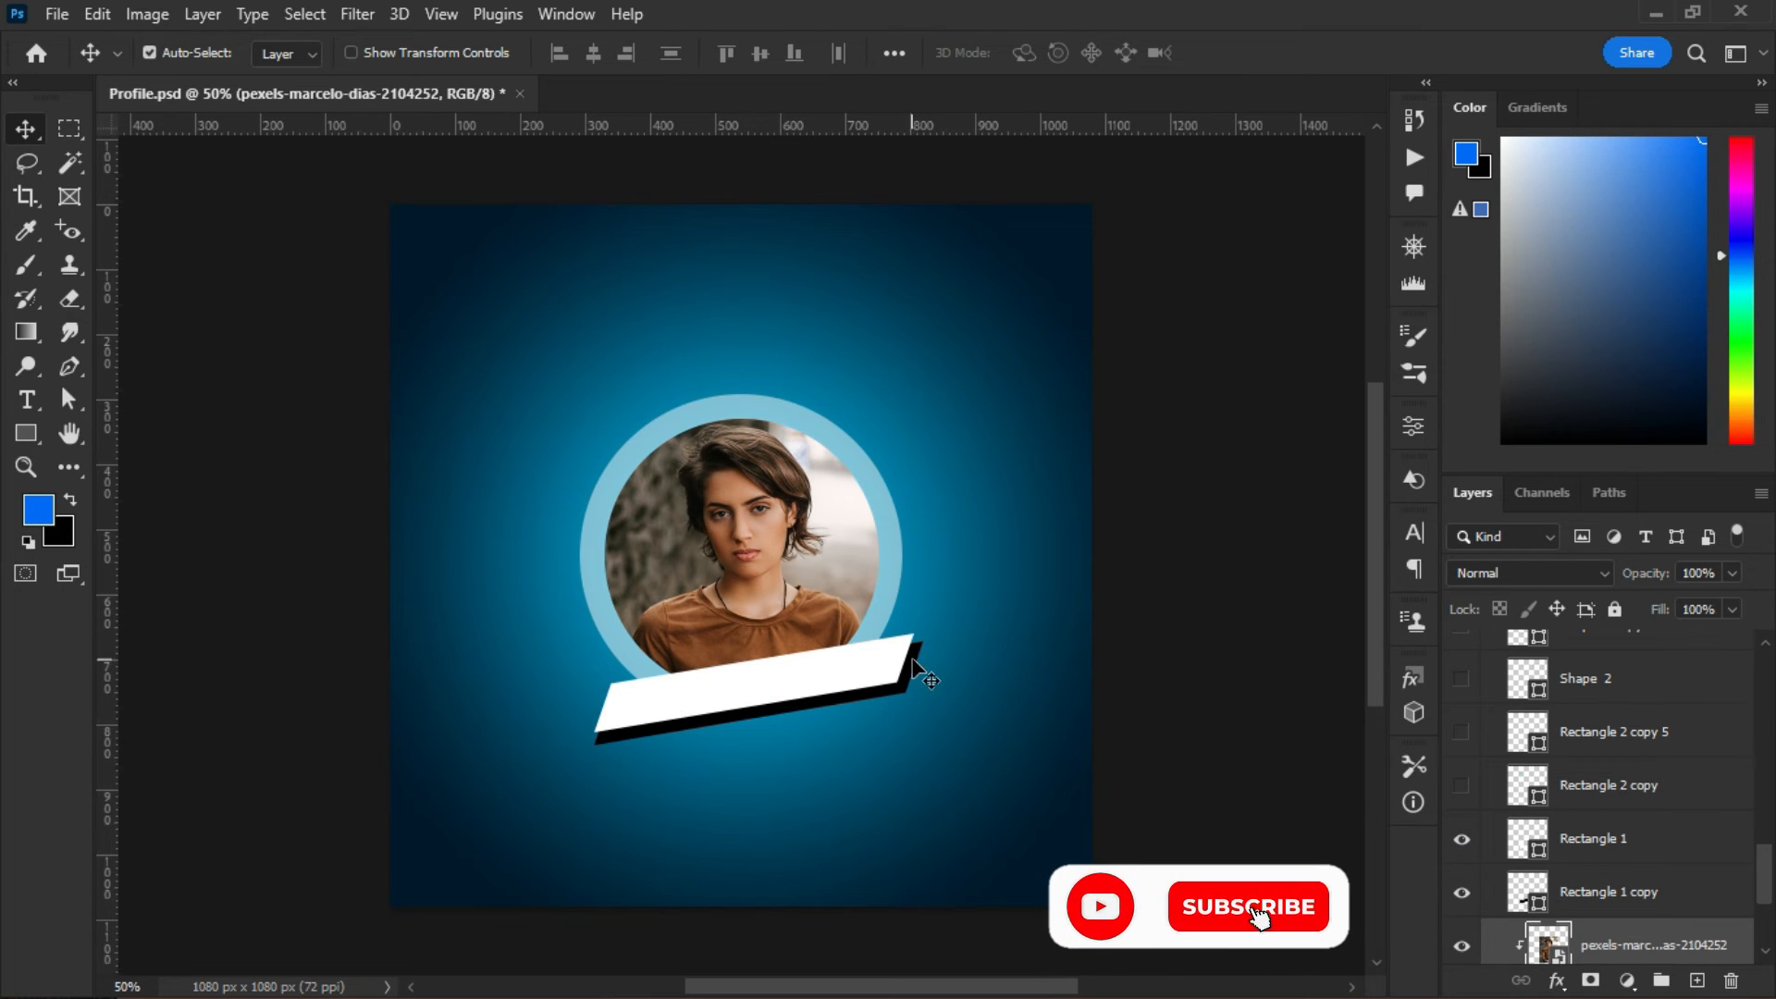
left_click(1461, 785)
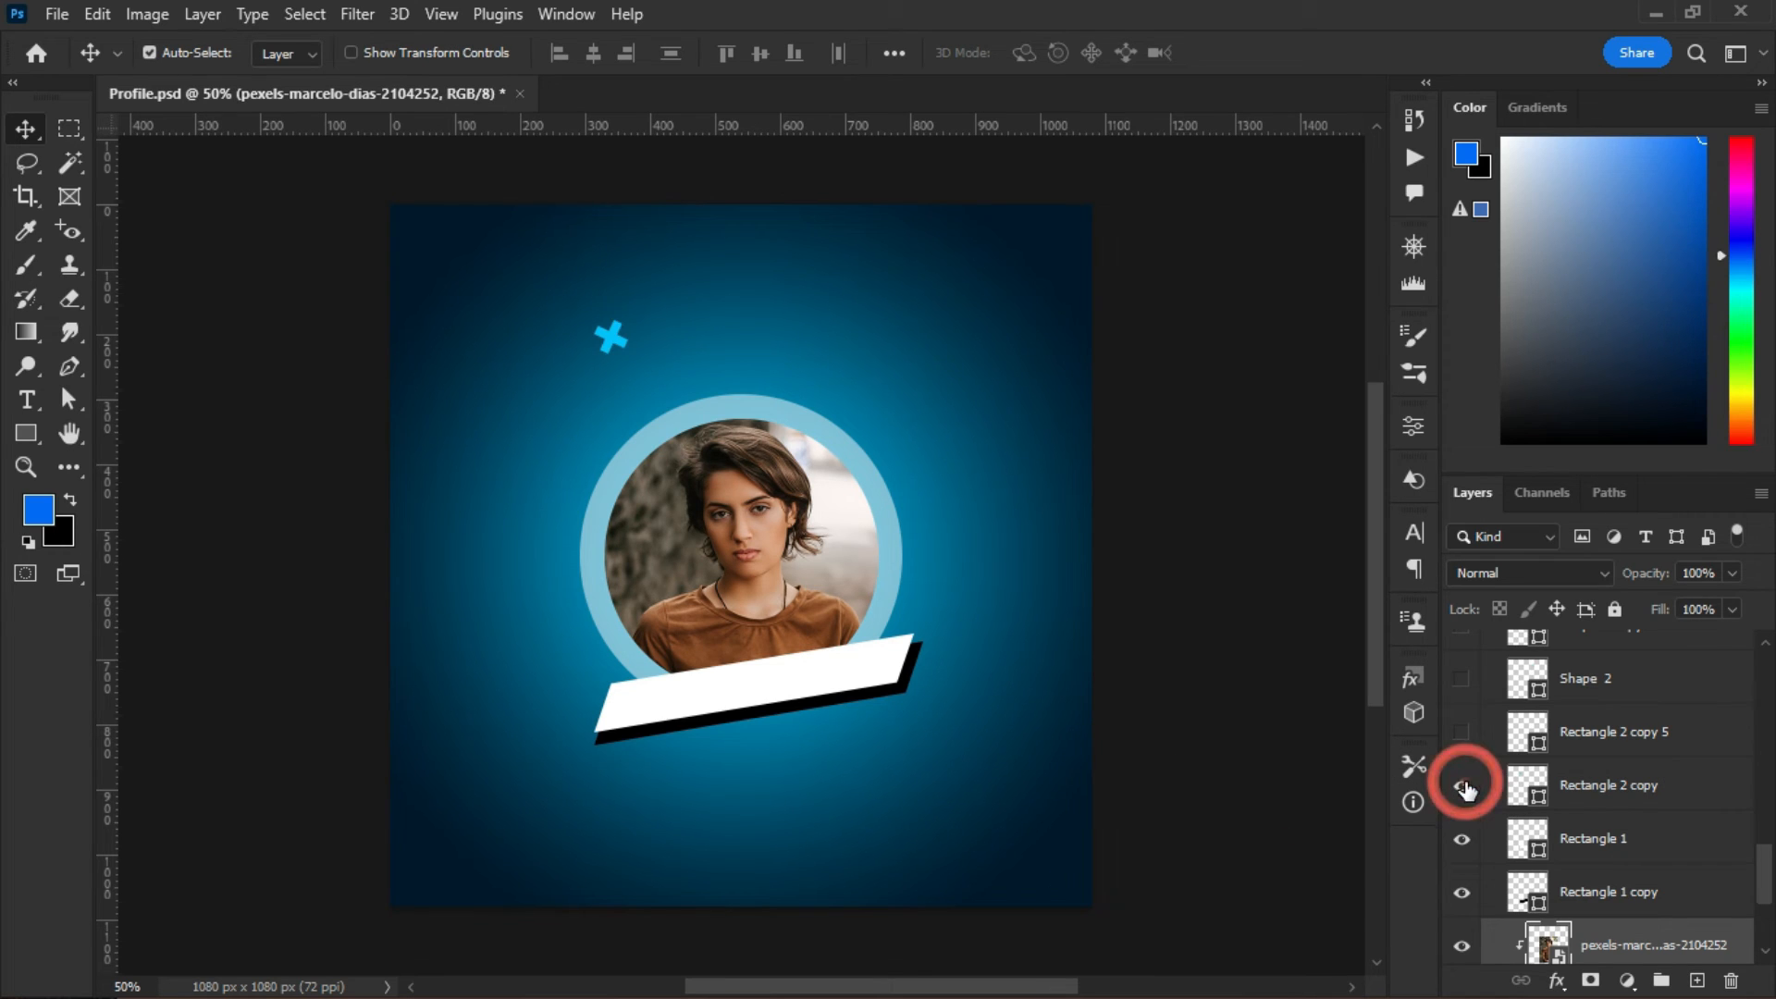
left_click(1462, 734)
left_click(1462, 681)
left_click(1464, 640)
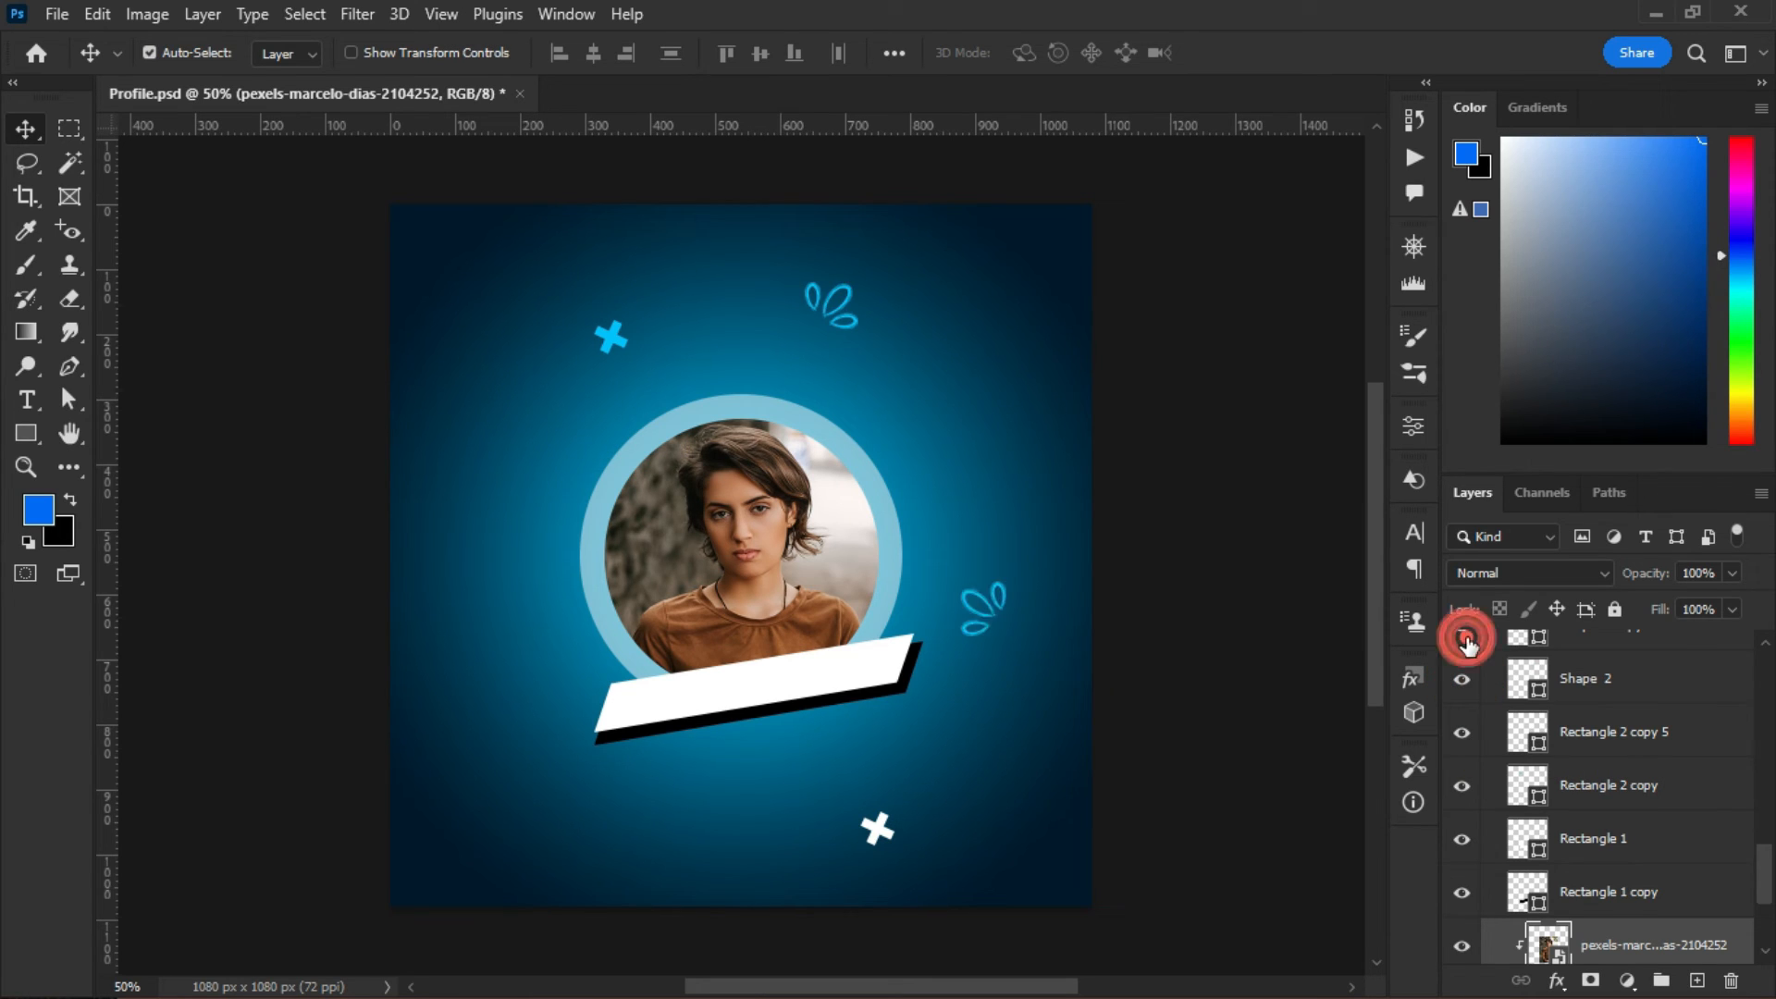
- Show the two curly arrow doodles plus a blue and a white cross beside the circle
scroll(1769, 874, "up", 5)
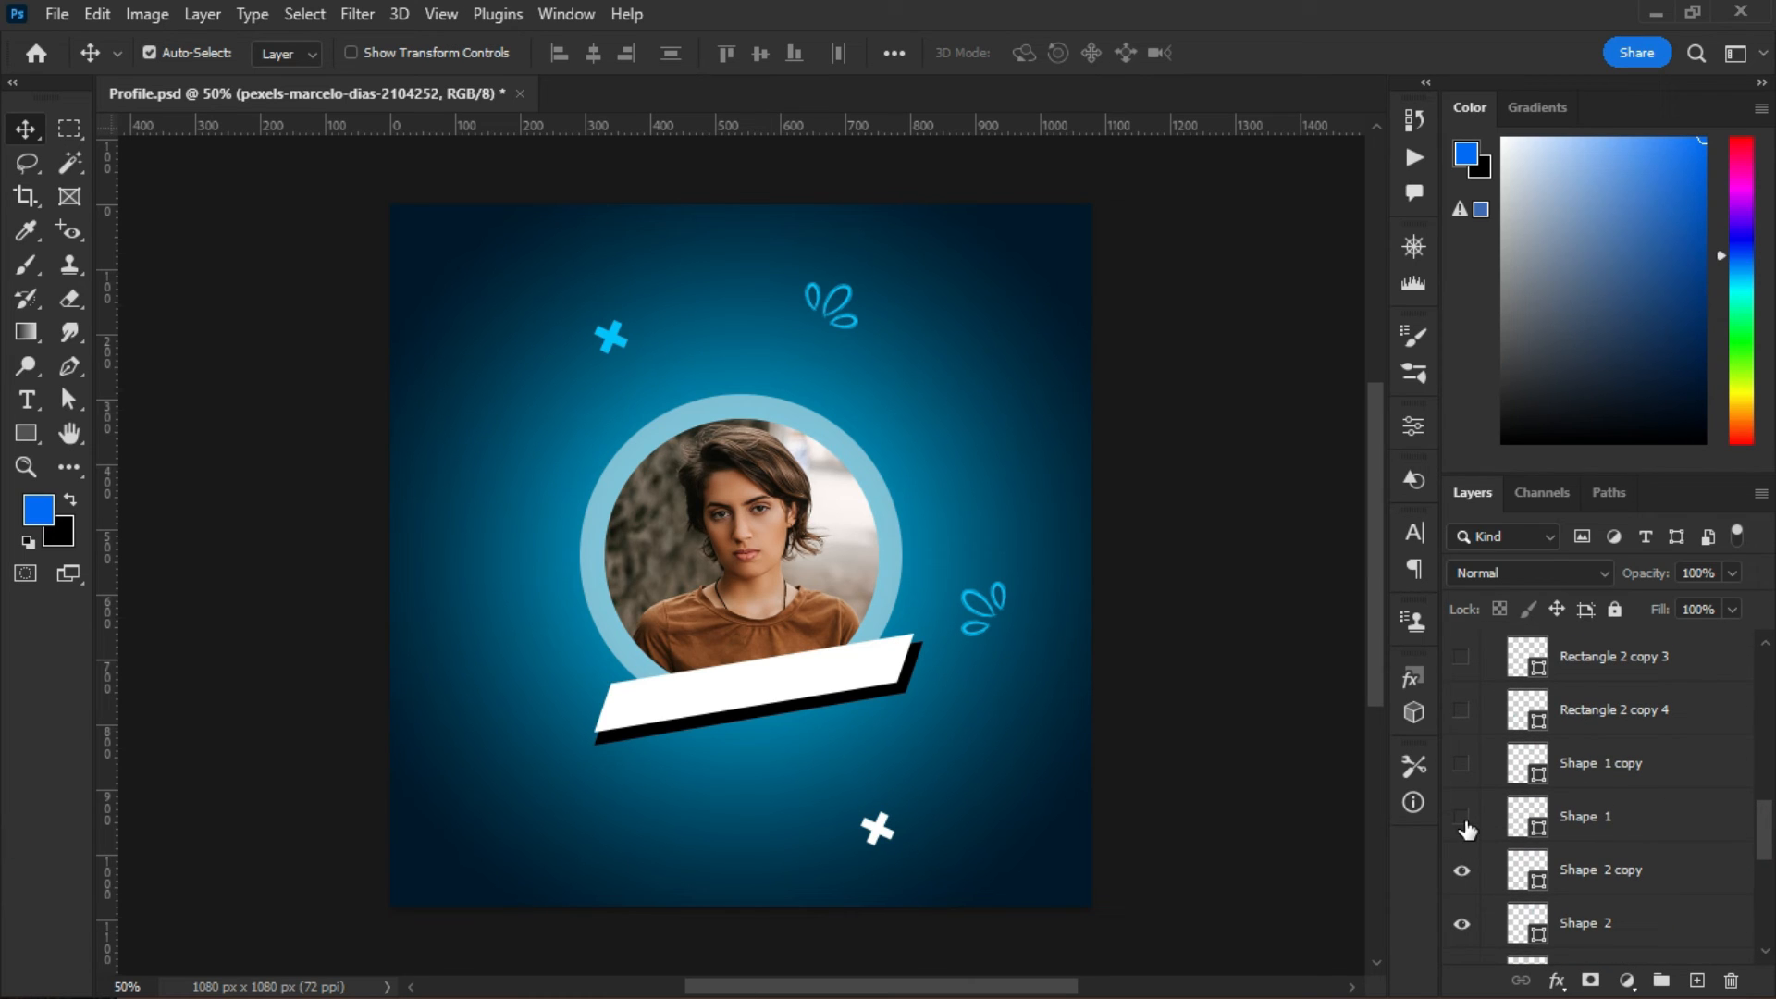
left_click(1463, 818)
left_click(1462, 764)
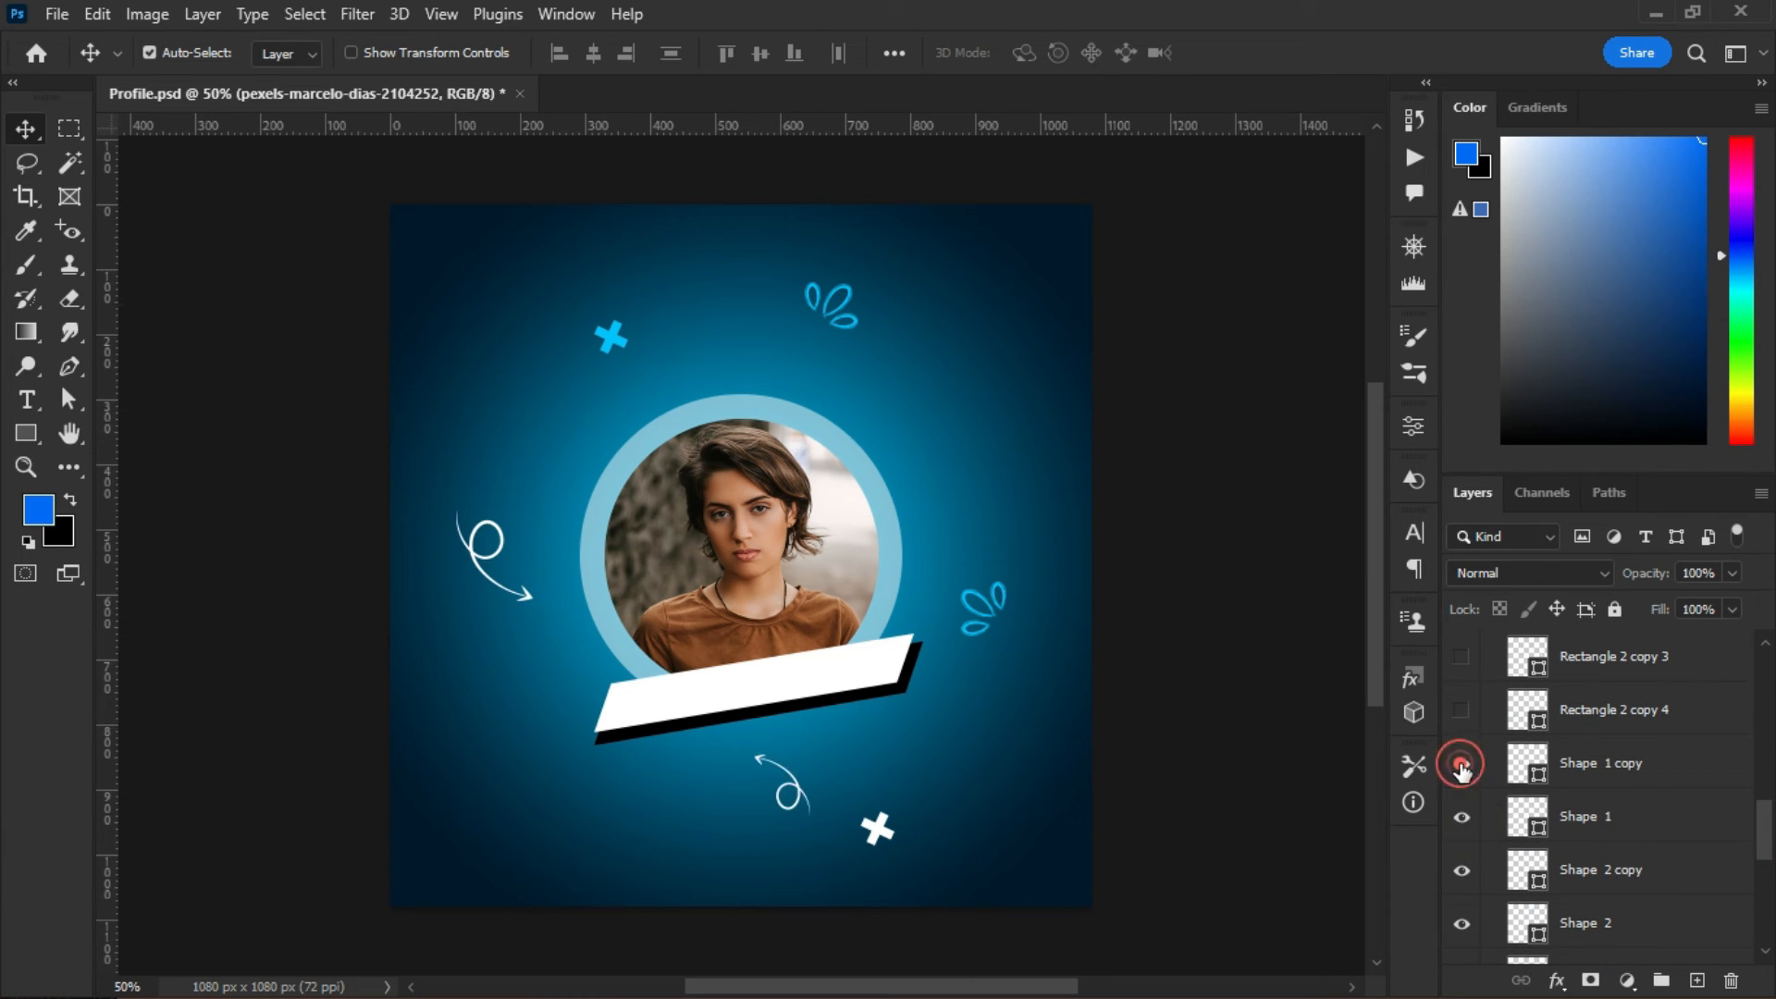
left_click(1461, 710)
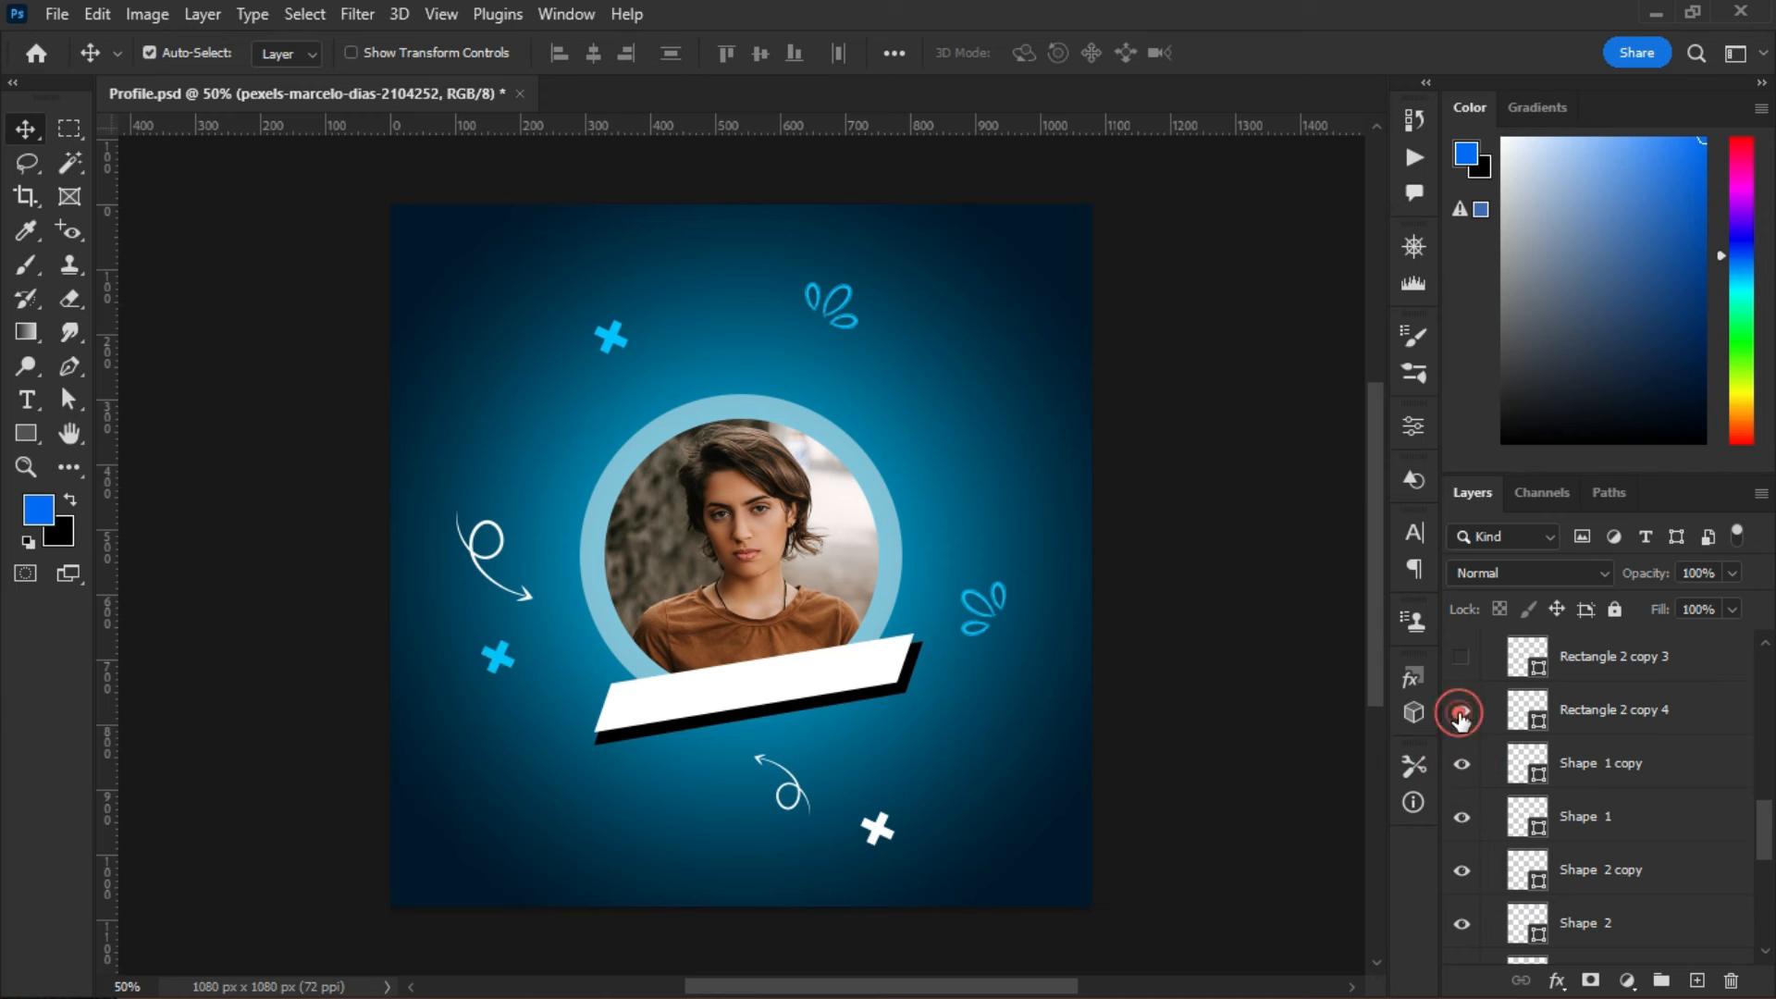
left_click(1462, 658)
- Show four more small white decorative crosses and a decorative dot around the portrait
scroll(1767, 821, "up", 4)
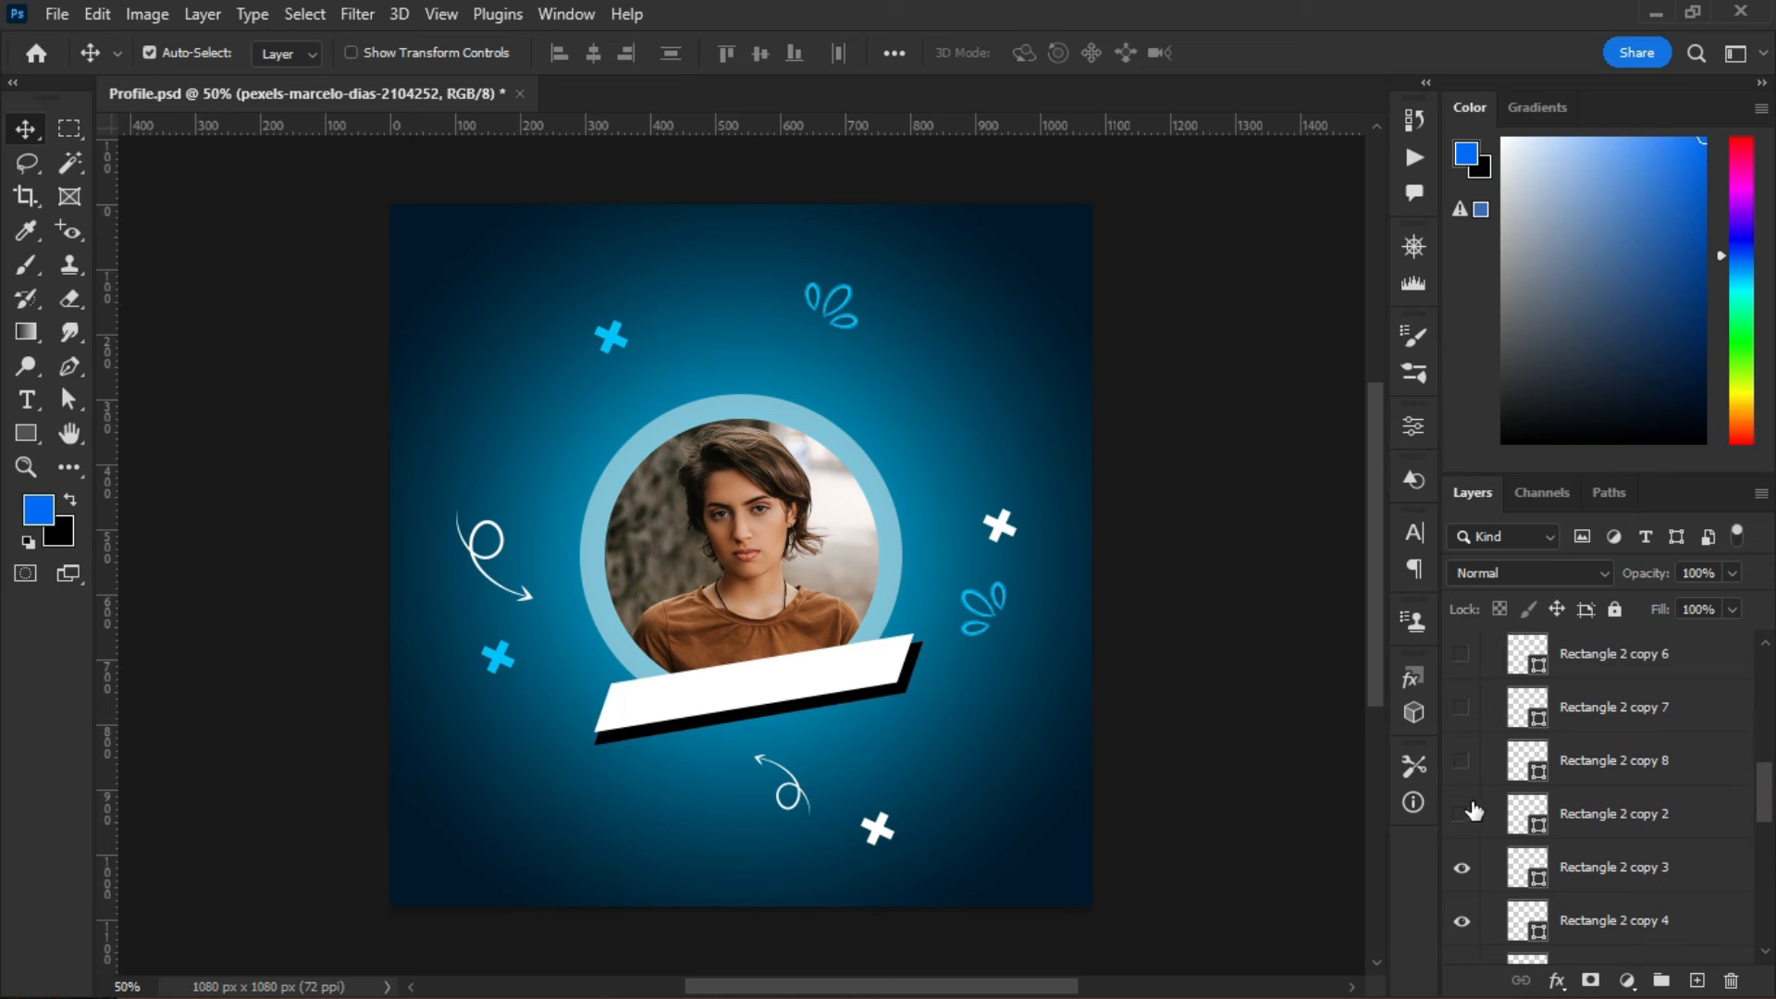
left_click(1462, 814)
left_click(1461, 761)
left_click(1462, 708)
left_click(1461, 654)
scroll(1461, 739, "up", 3)
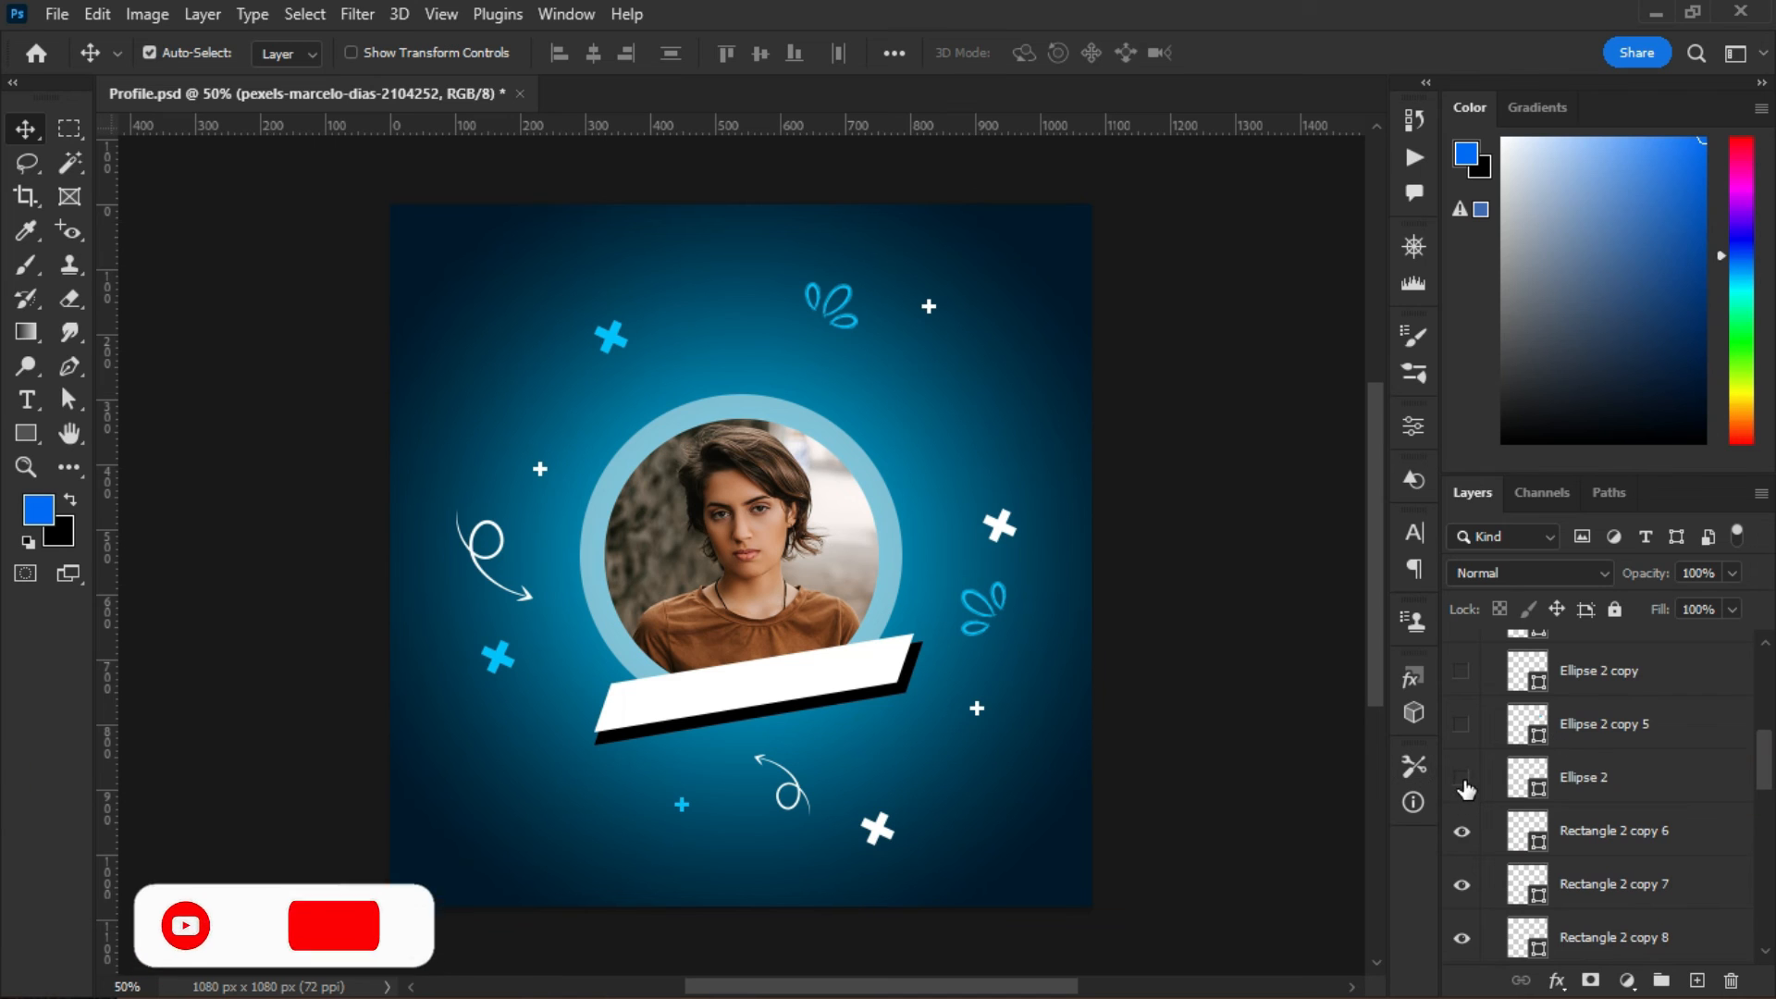
left_click(1463, 779)
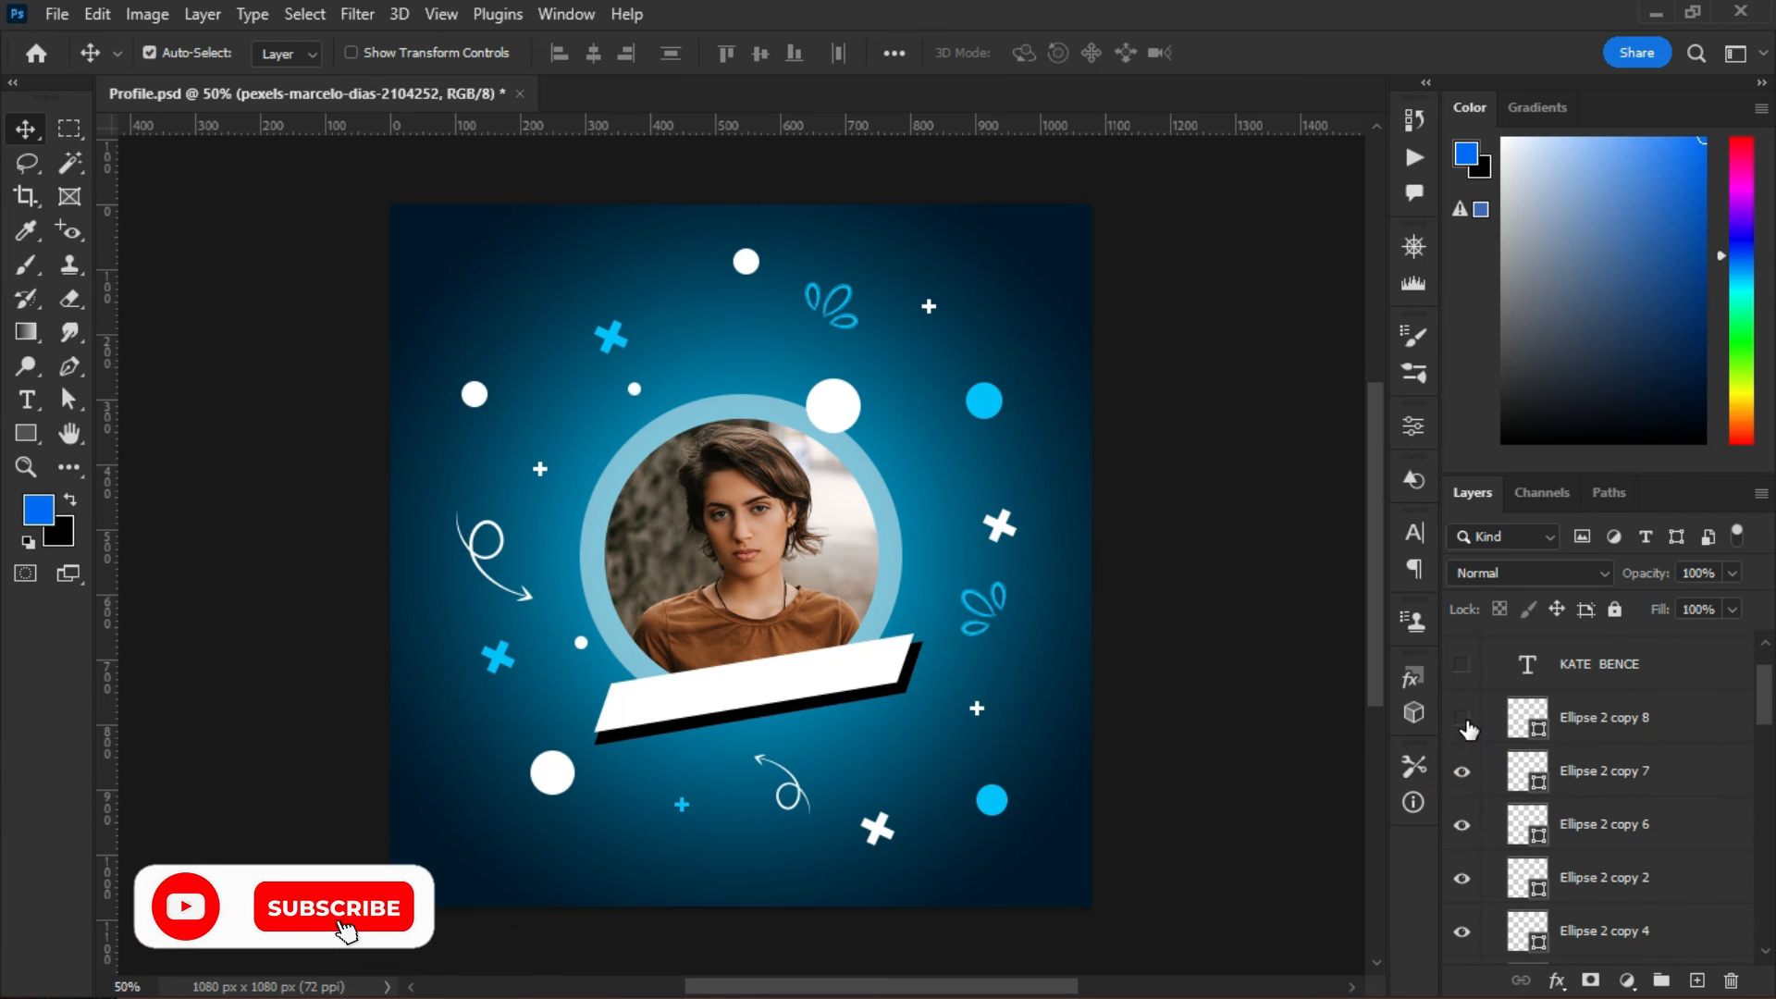
left_click(1466, 721)
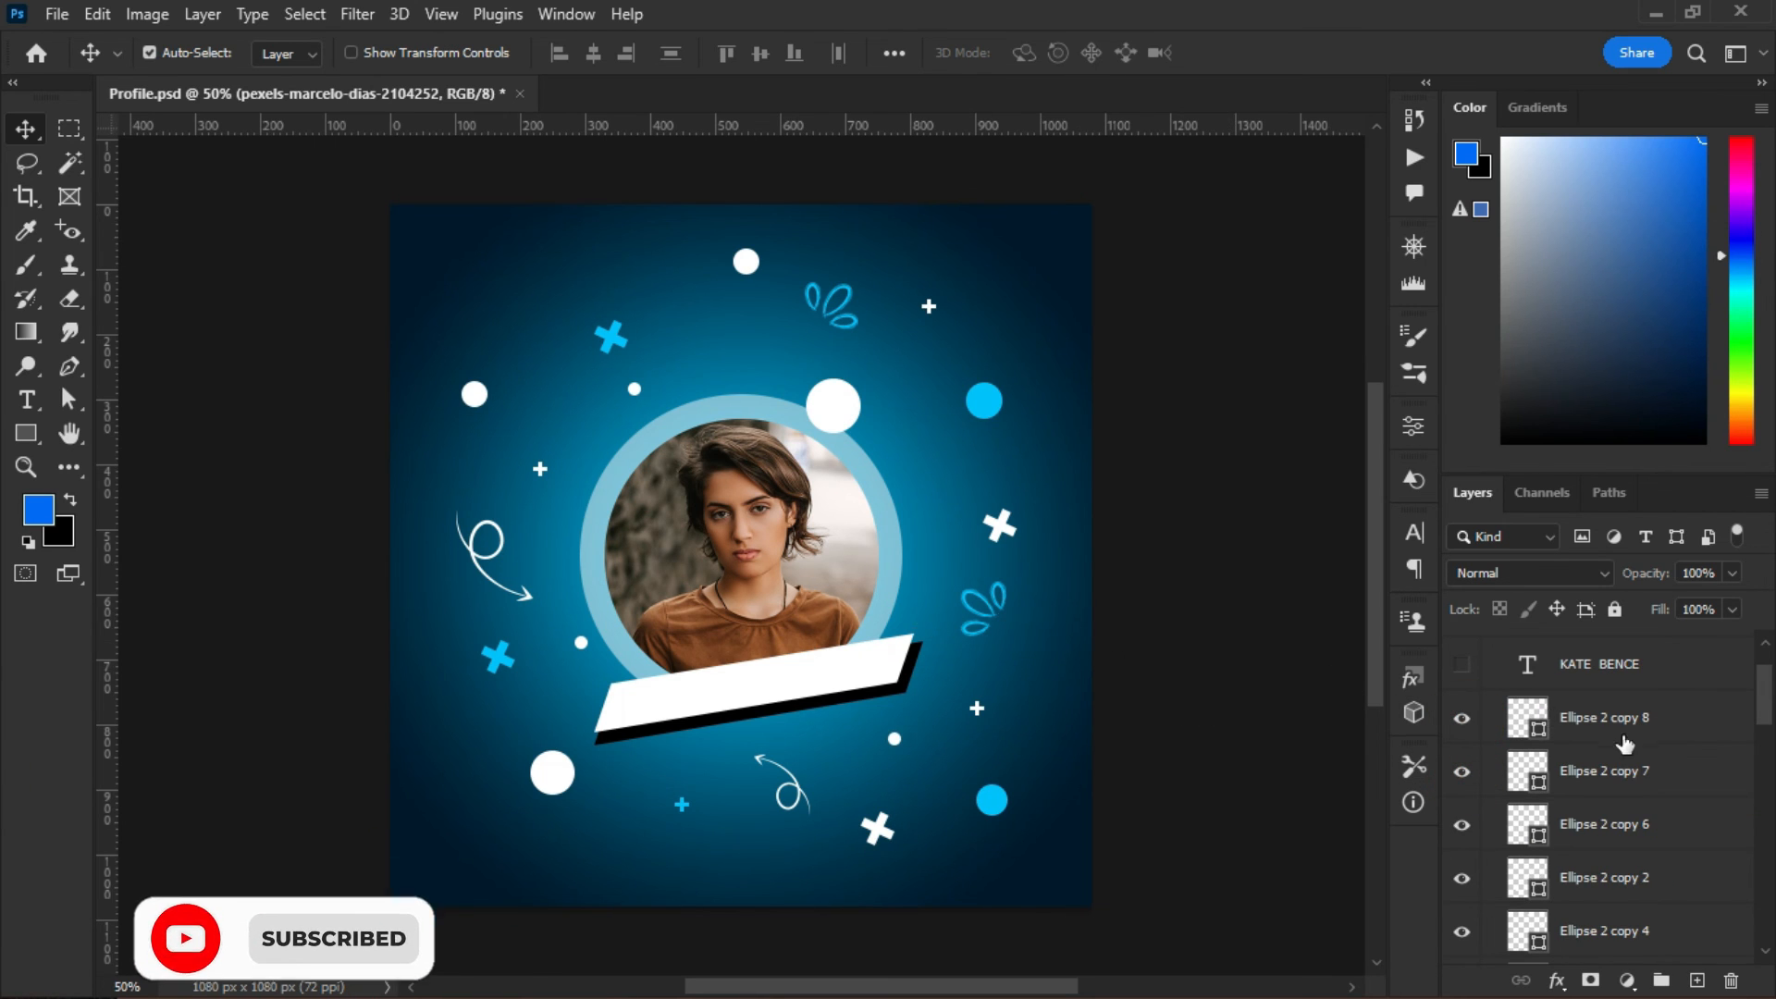
left_click(1462, 666)
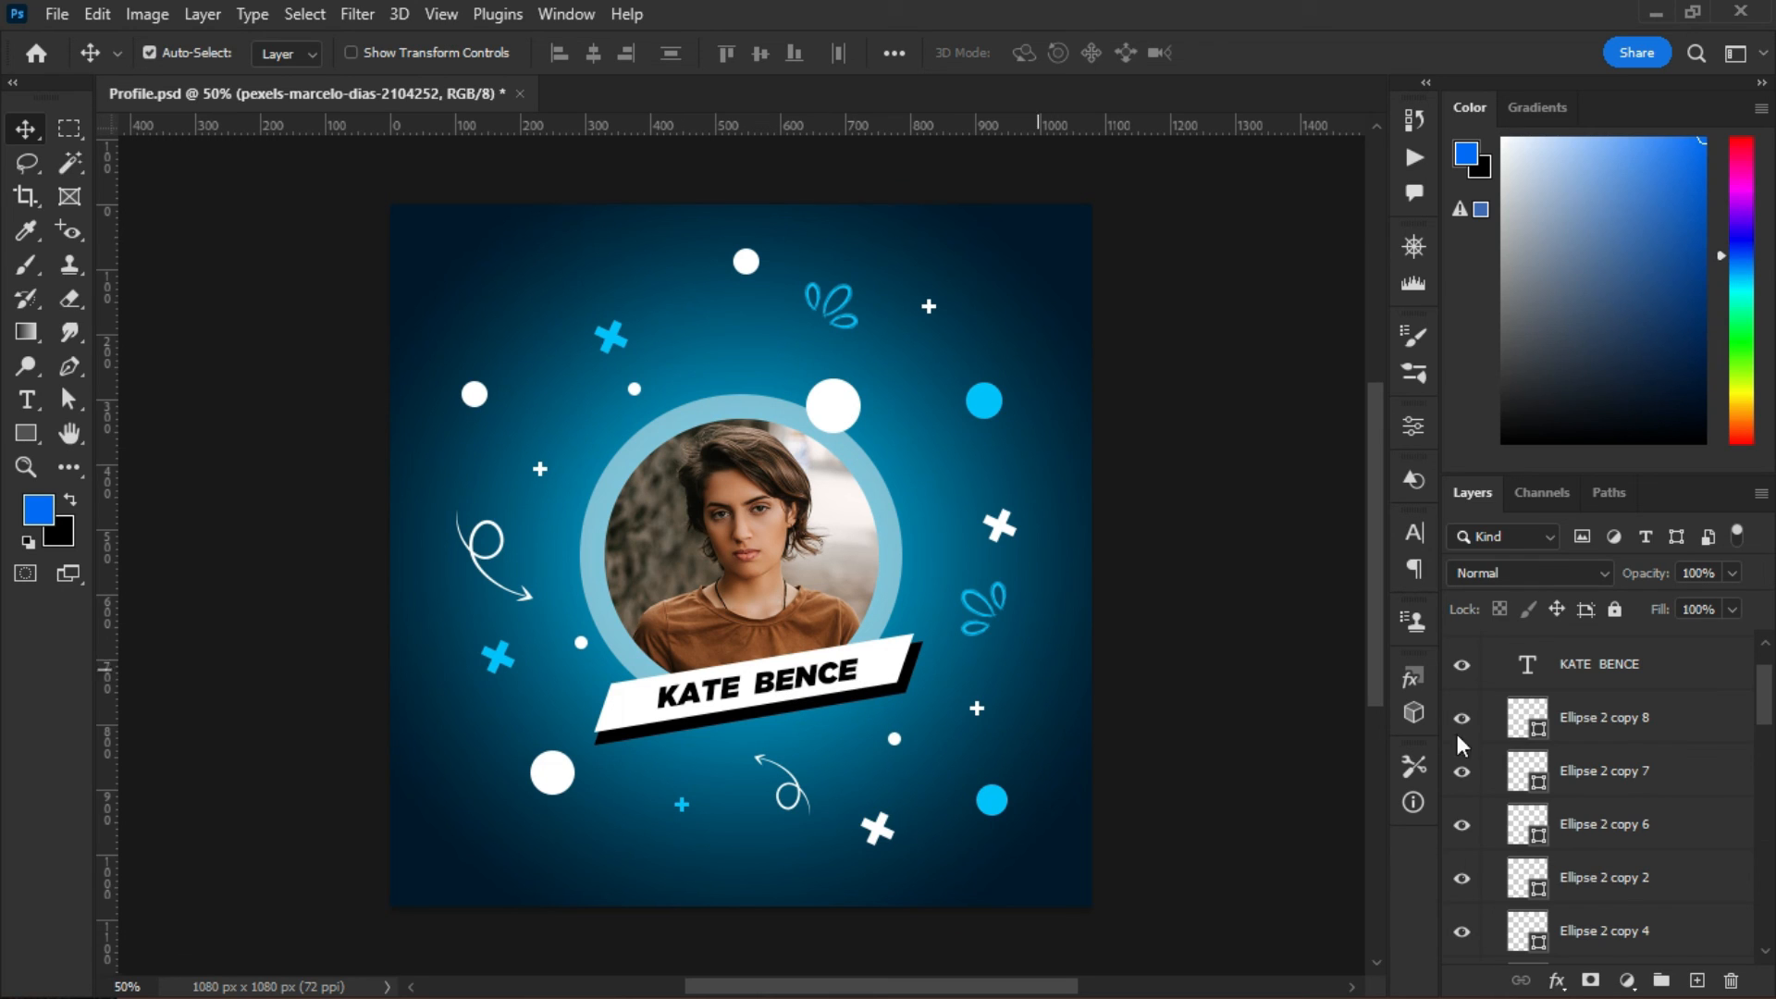
- Fold Group 1 closed and turn on visibility of Layer 1, the original artwork above it
left_click_drag(1766, 694, 1656, 647)
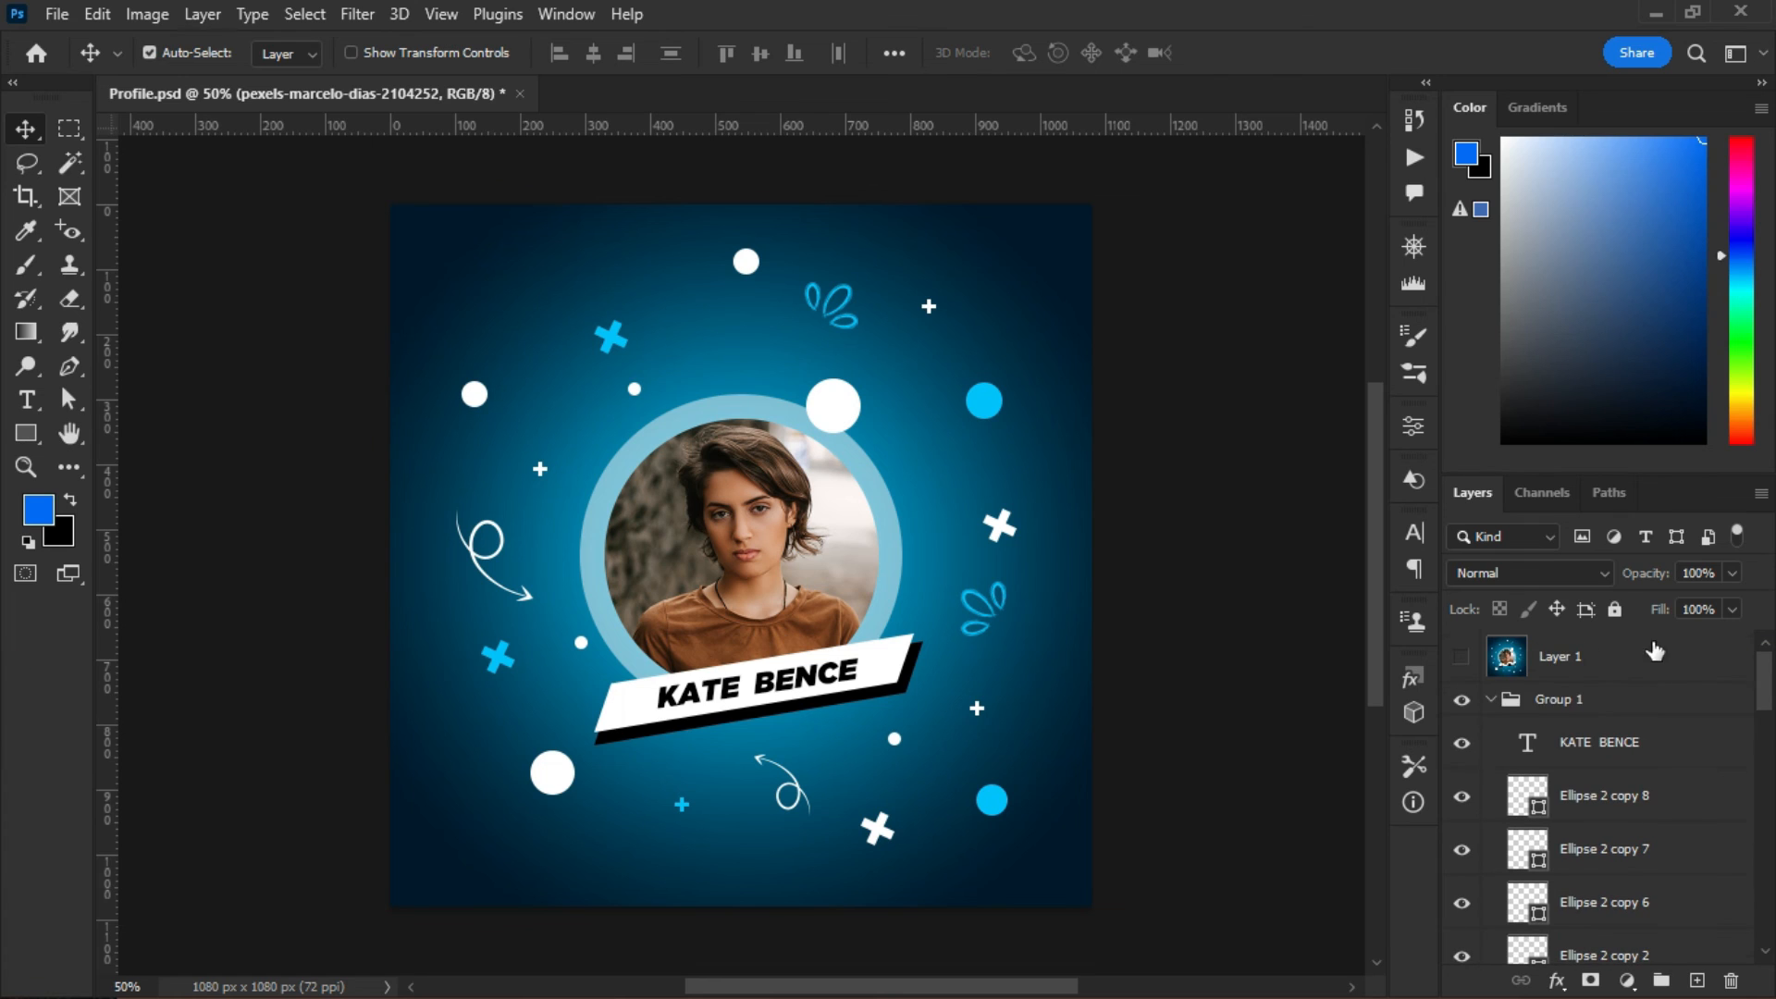
left_click(1497, 709)
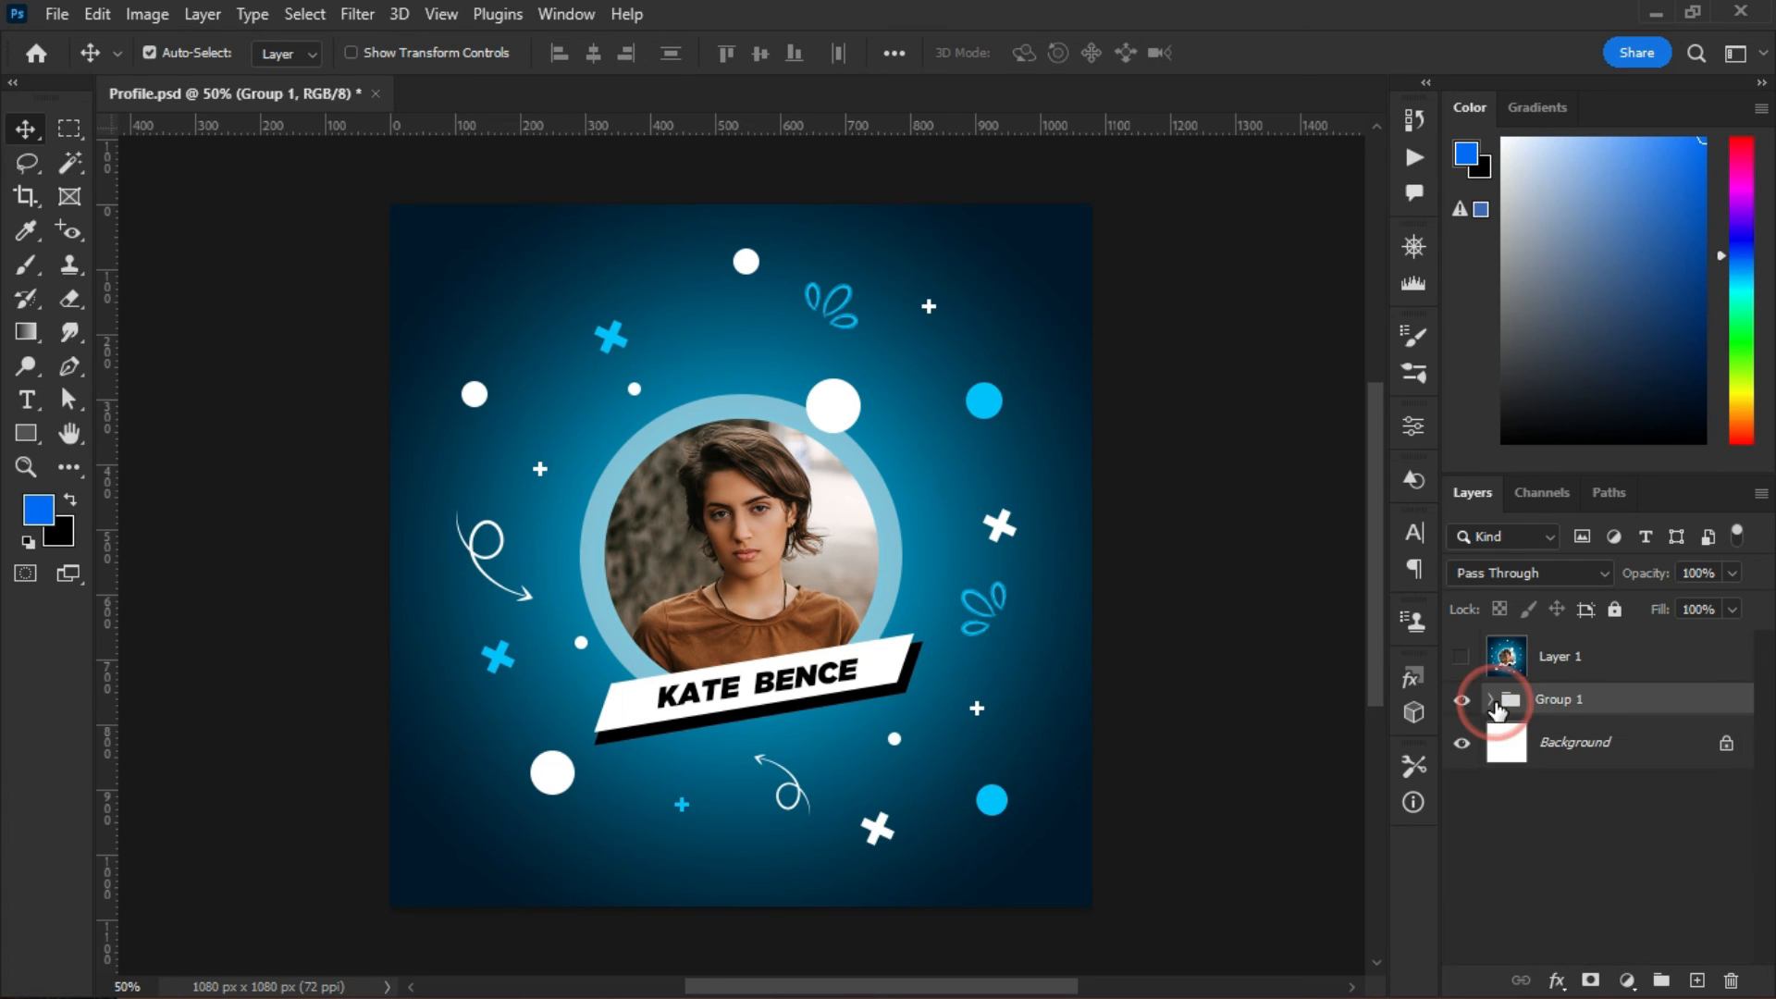
left_click(1462, 657)
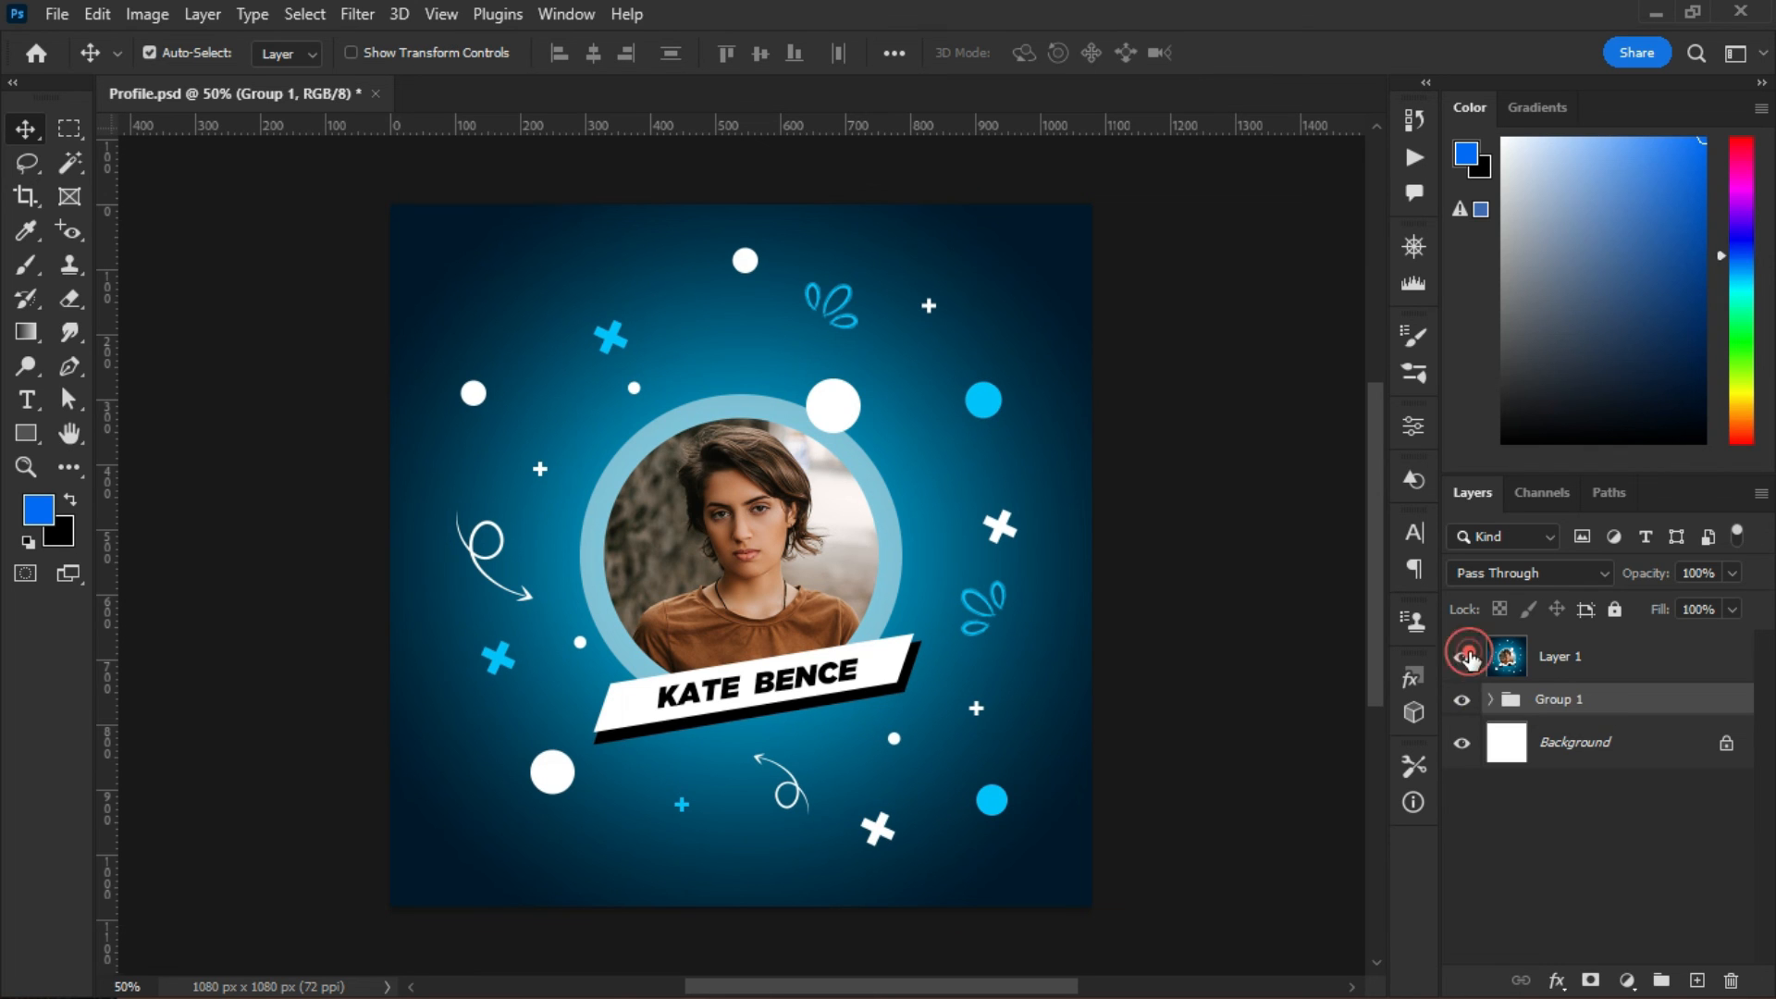